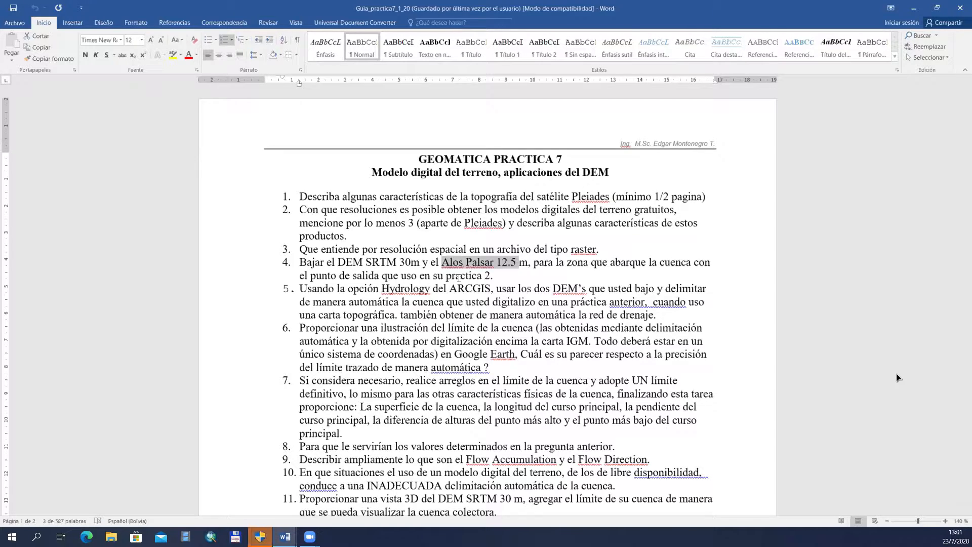
Step: Highlight "obtener de manera automática la red de drenaje" in item 5 and "Alos Palsar 12.5 m" in item 4 in yellow
{"action": "left_click", "coordinate": [452, 298]}
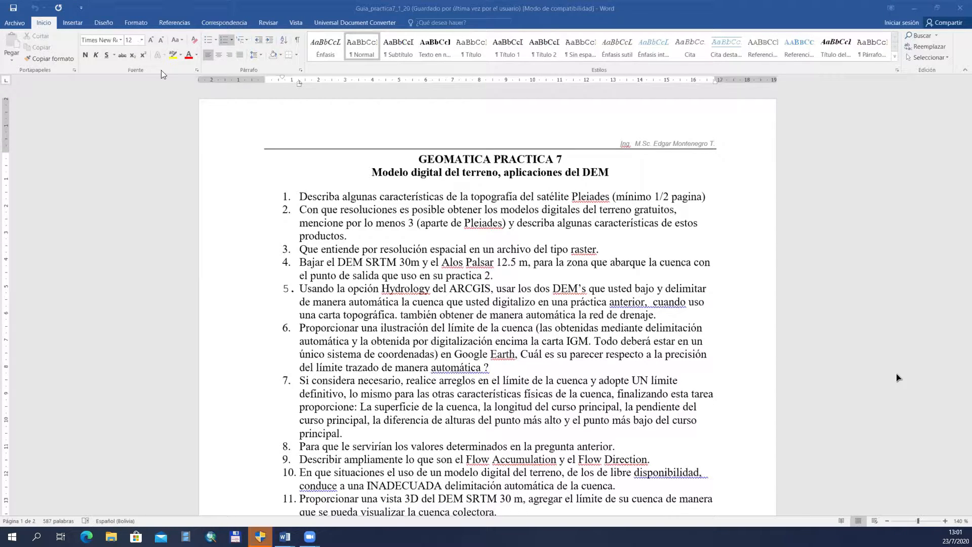
{"action": "left_click", "coordinate": [171, 54]}
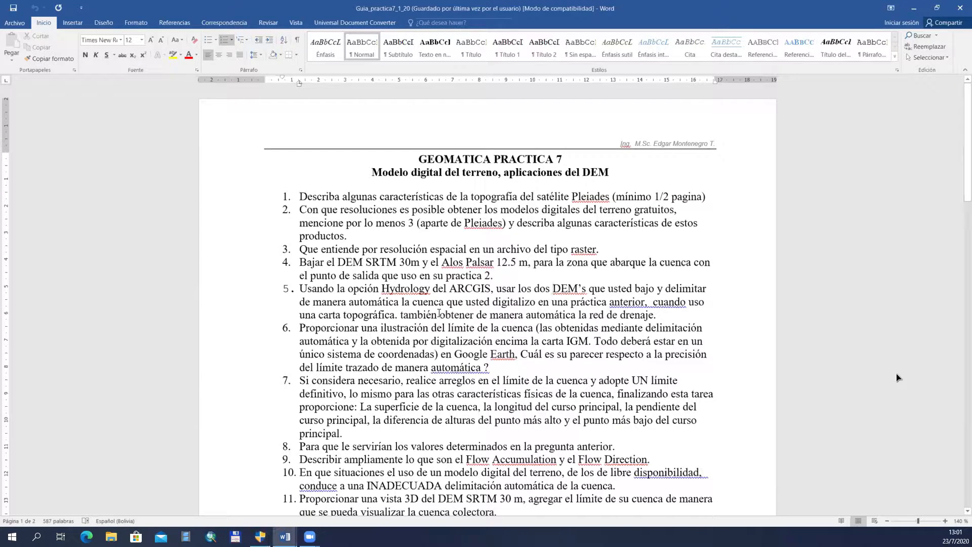
{"action": "left_click_drag", "start_coordinate": [440, 314], "coordinate": [664, 315]}
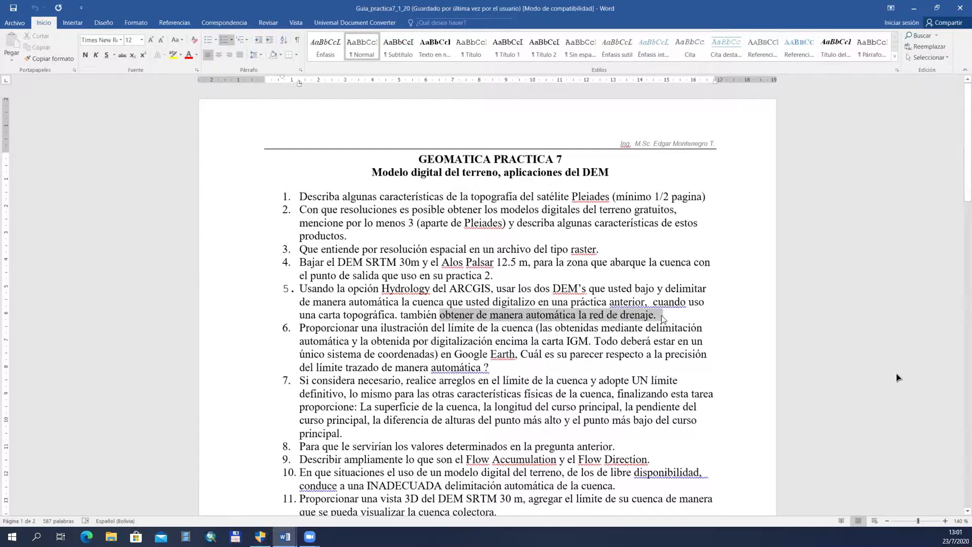
{"action": "left_click", "coordinate": [171, 55]}
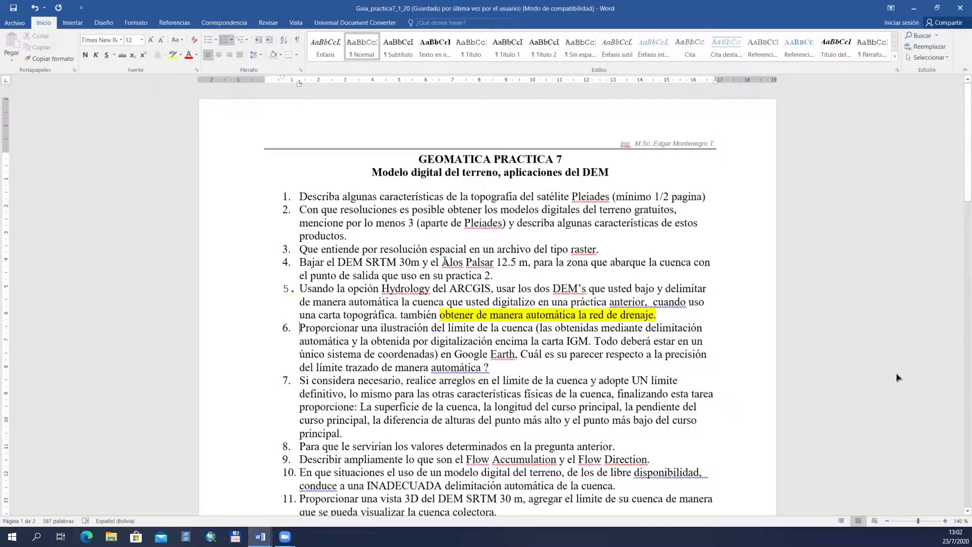
{"action": "left_click_drag", "start_coordinate": [442, 261], "coordinate": [527, 263]}
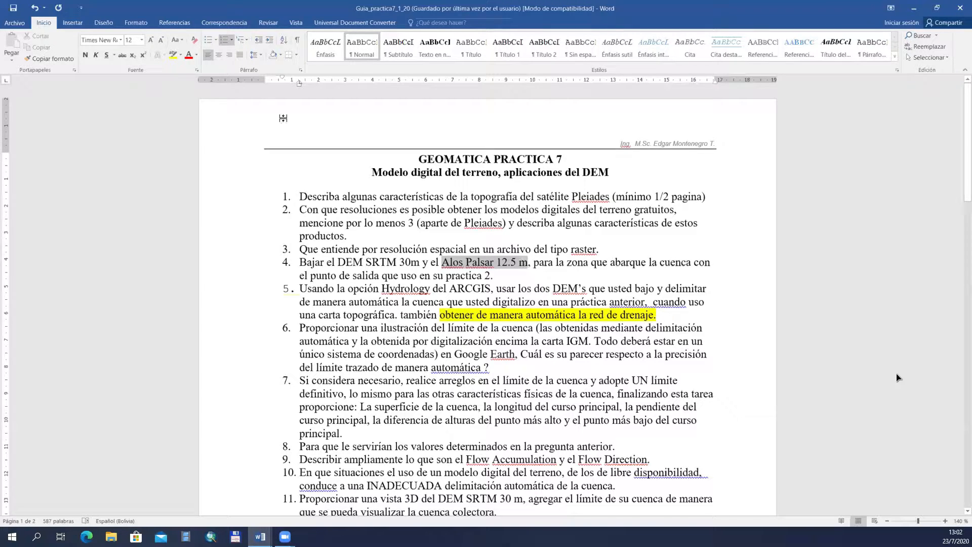
{"action": "left_click", "coordinate": [172, 55]}
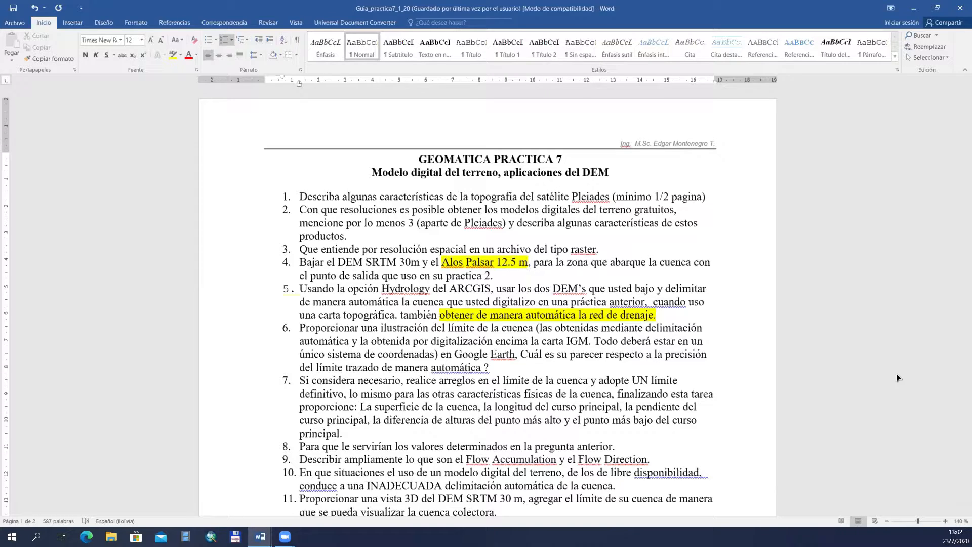
{"action": "left_click", "coordinate": [897, 377]}
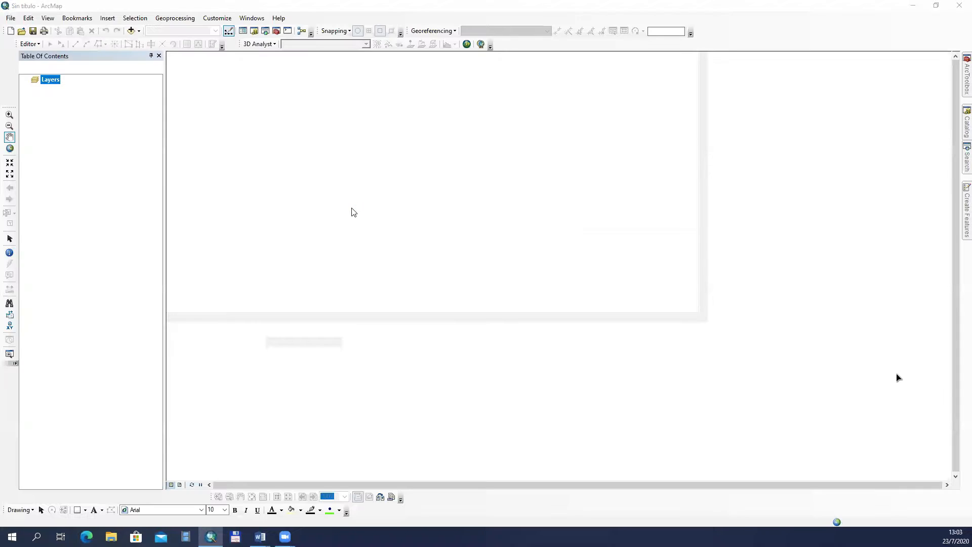
Step: Switch to ArcMap, close its startup dialog and add the flowdir, flowacum and dem_fill rasters from the lixo7 folder
{"action": "left_click", "coordinate": [620, 380]}
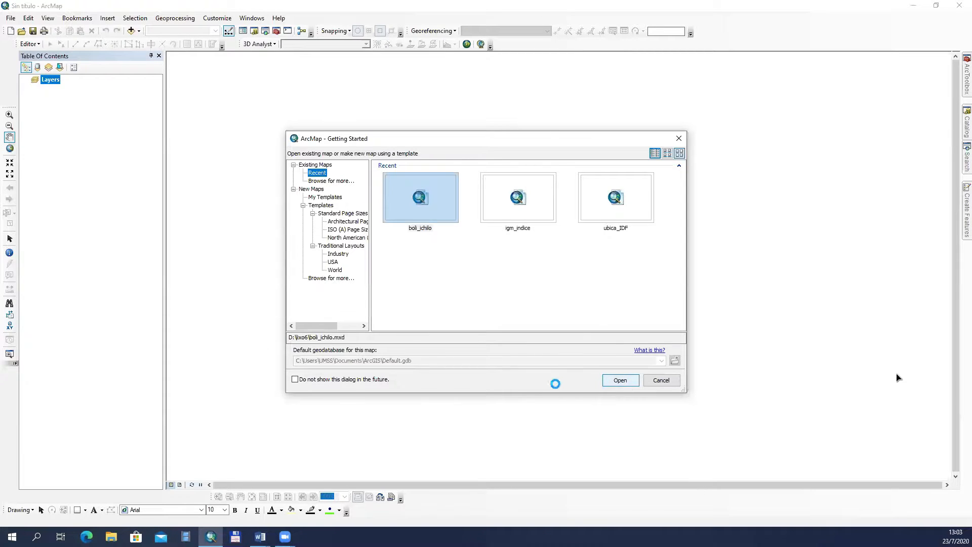
{"action": "left_click", "coordinate": [131, 30]}
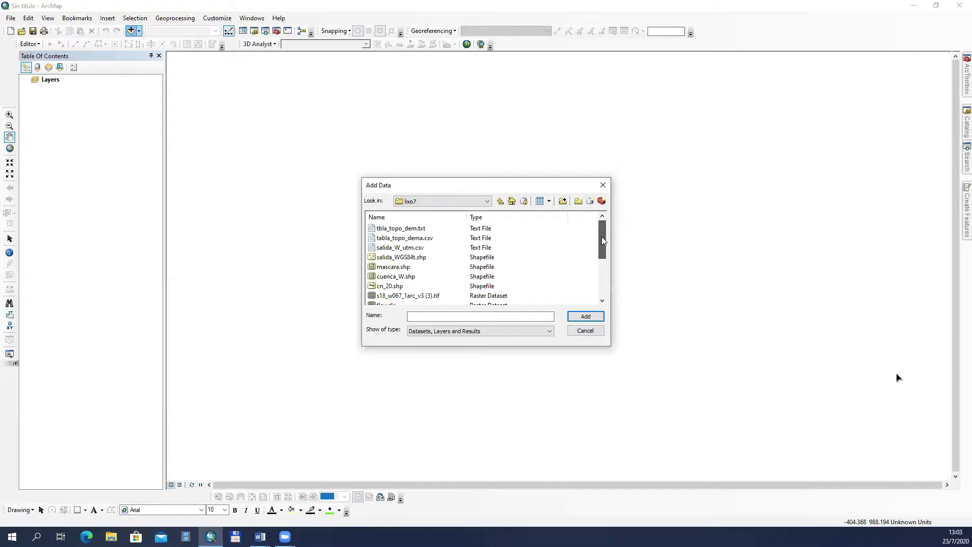
{"action": "left_click_drag", "start_coordinate": [602, 240], "coordinate": [603, 244]}
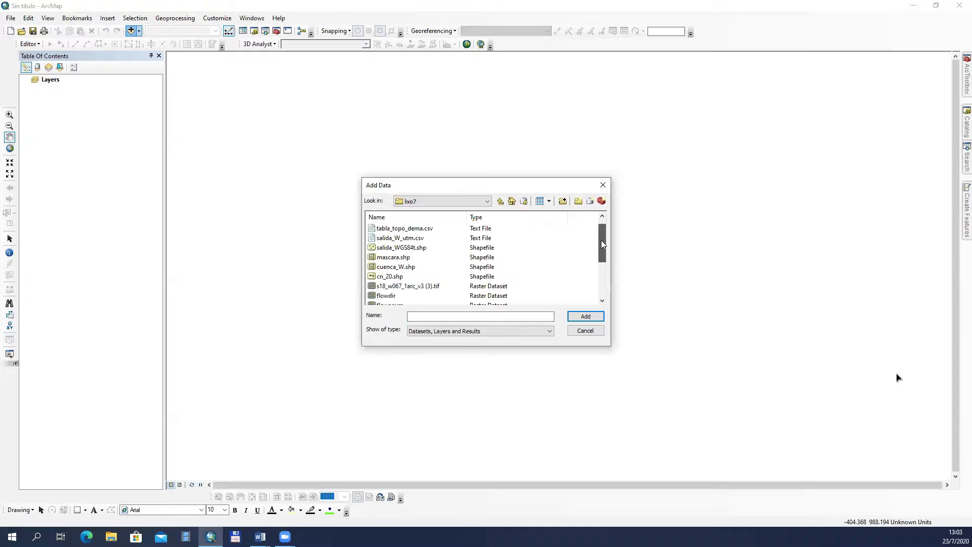
{"action": "left_click_drag", "start_coordinate": [601, 244], "coordinate": [599, 259]}
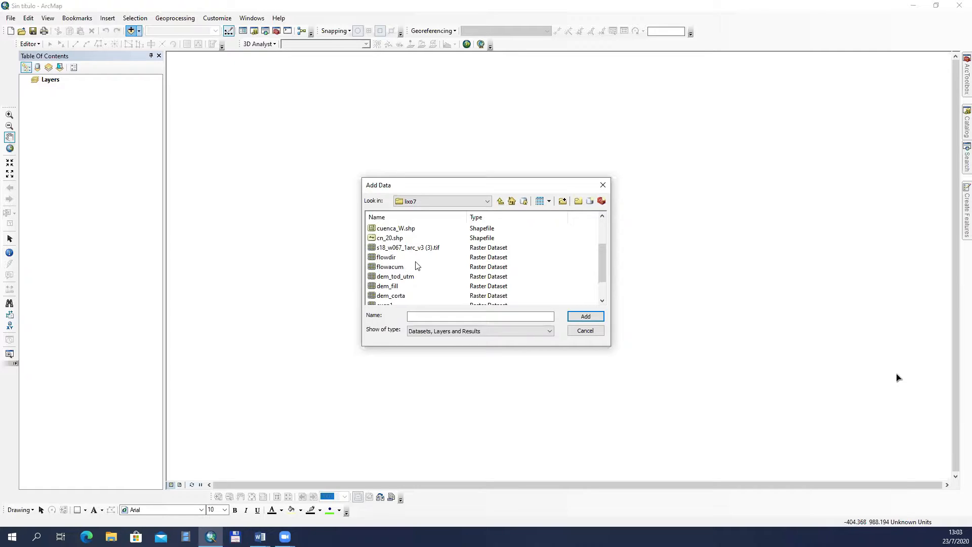
{"action": "left_click", "coordinate": [392, 259]}
{"action": "left_click", "coordinate": [396, 267], "text": "ctrl"}
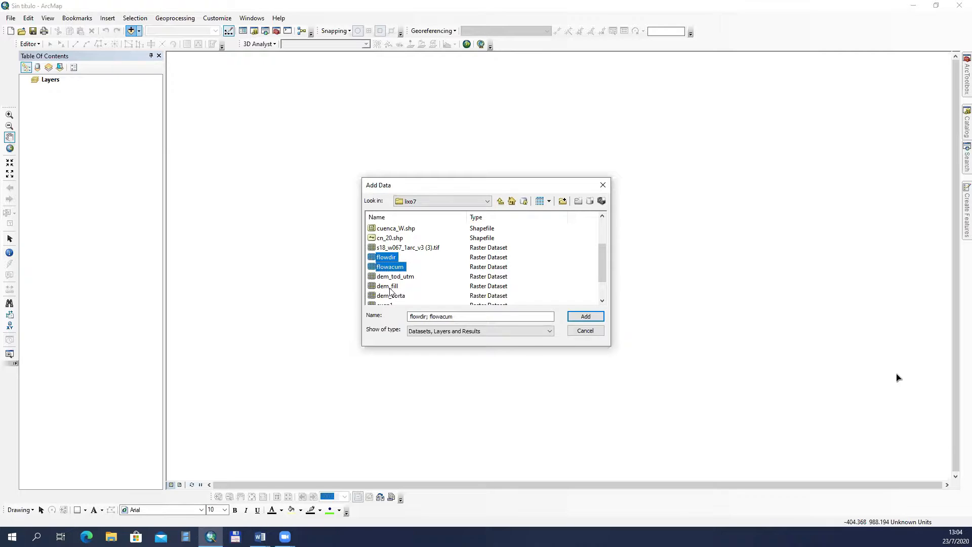
{"action": "left_click", "coordinate": [393, 286], "text": "ctrl"}
{"action": "left_click_drag", "start_coordinate": [601, 265], "coordinate": [598, 273]}
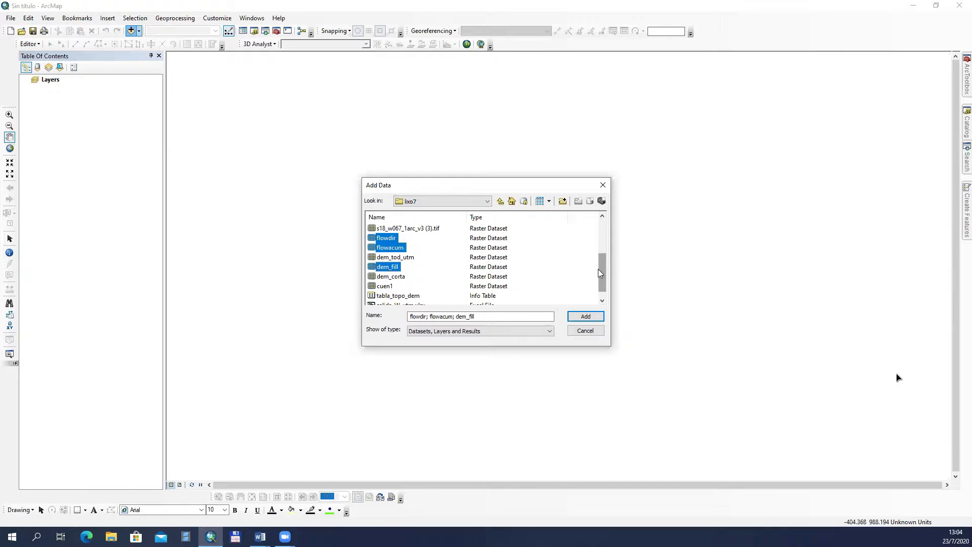
{"action": "left_click", "coordinate": [587, 318]}
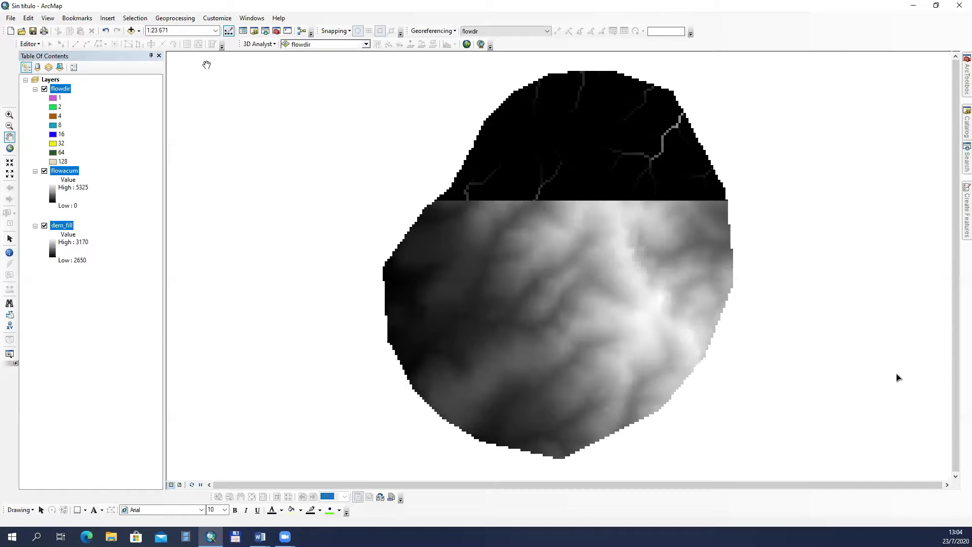
Step: Add the outlet point shapefile salida_WGS84t.shp to the map
{"action": "left_click", "coordinate": [131, 31]}
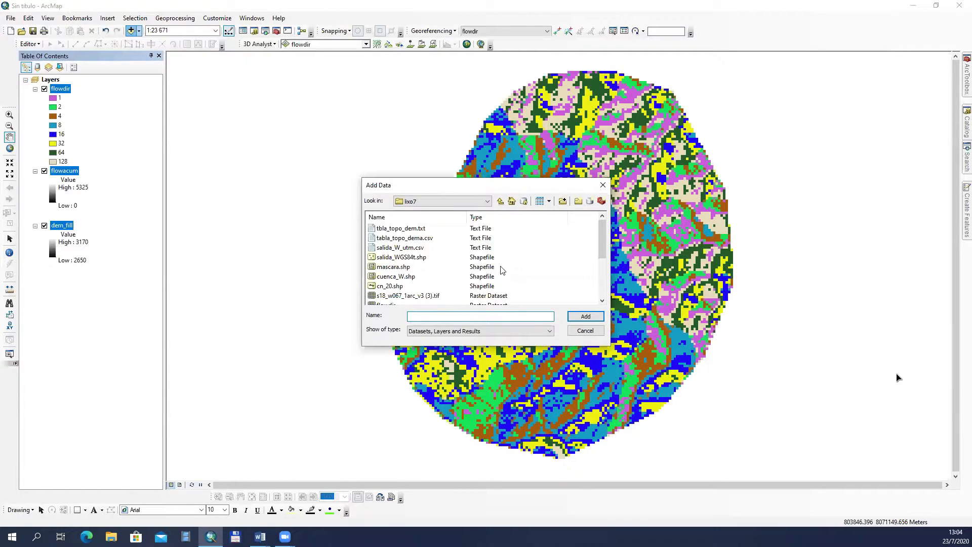
{"action": "left_click", "coordinate": [408, 258]}
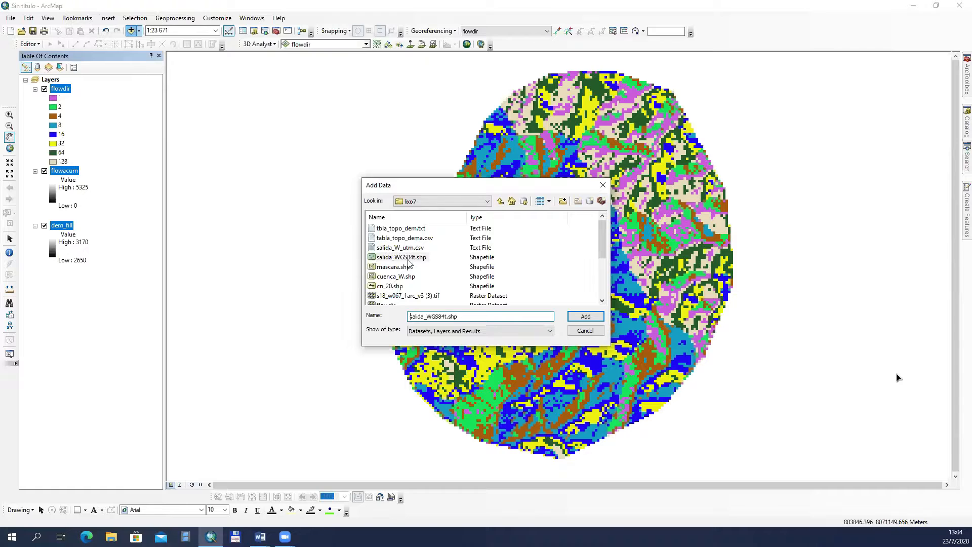
{"action": "left_click", "coordinate": [591, 316]}
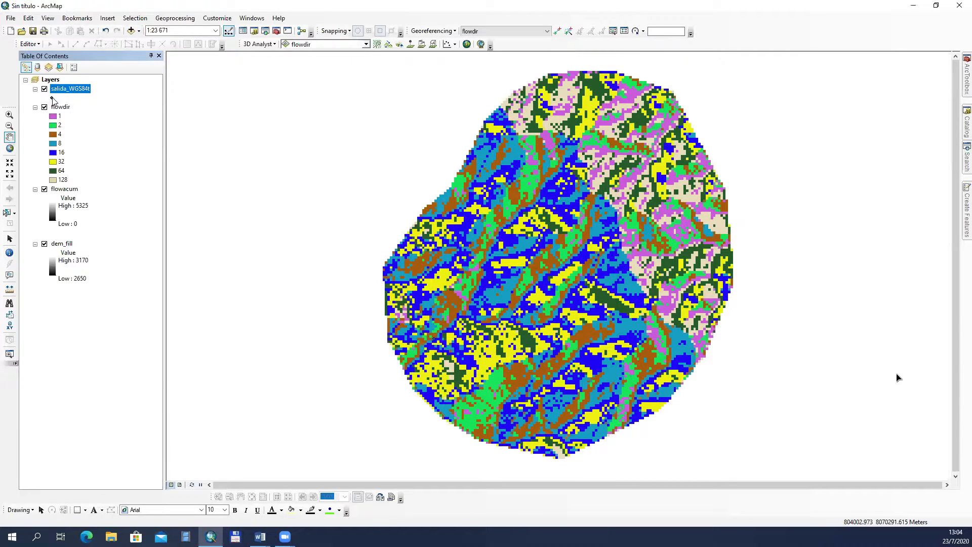
Step: Change the salida_WGS84t point symbol to yellow and make it slightly larger
{"action": "left_click", "coordinate": [52, 98]}
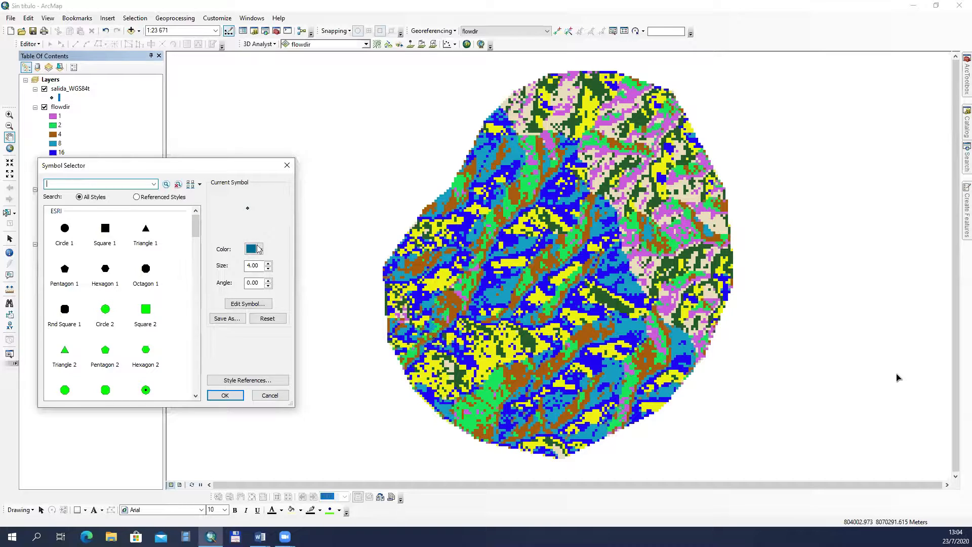
{"action": "left_click", "coordinate": [261, 250]}
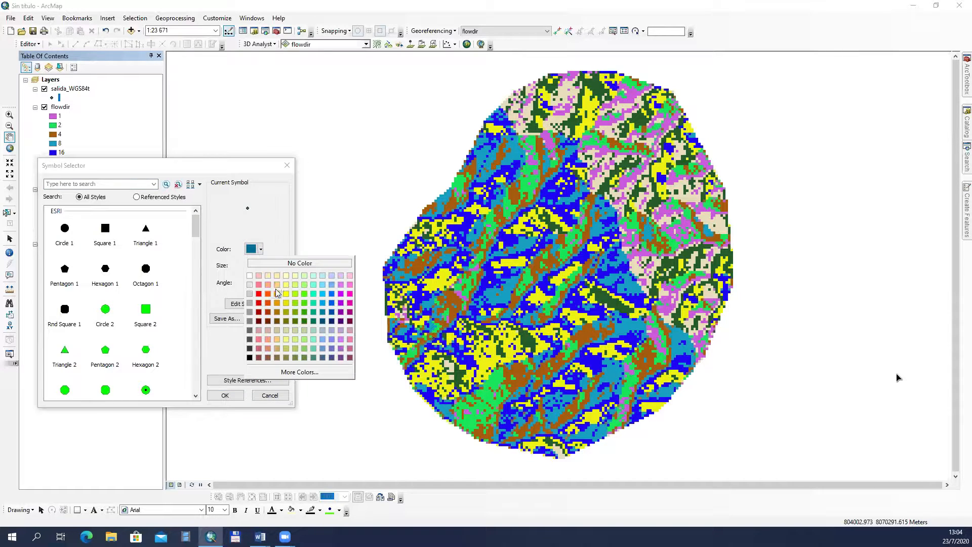
{"action": "left_click", "coordinate": [289, 297]}
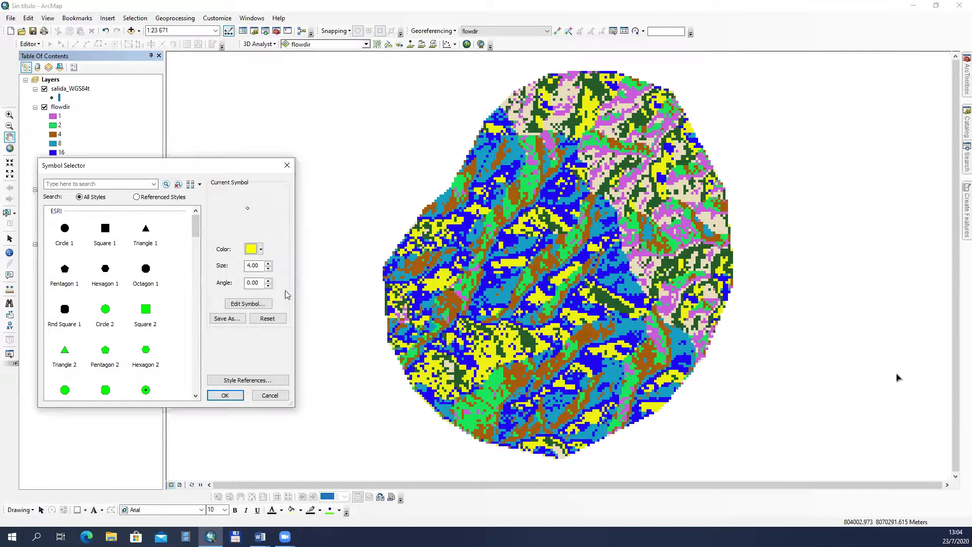
{"action": "left_click", "coordinate": [269, 263]}
{"action": "left_click", "coordinate": [224, 395]}
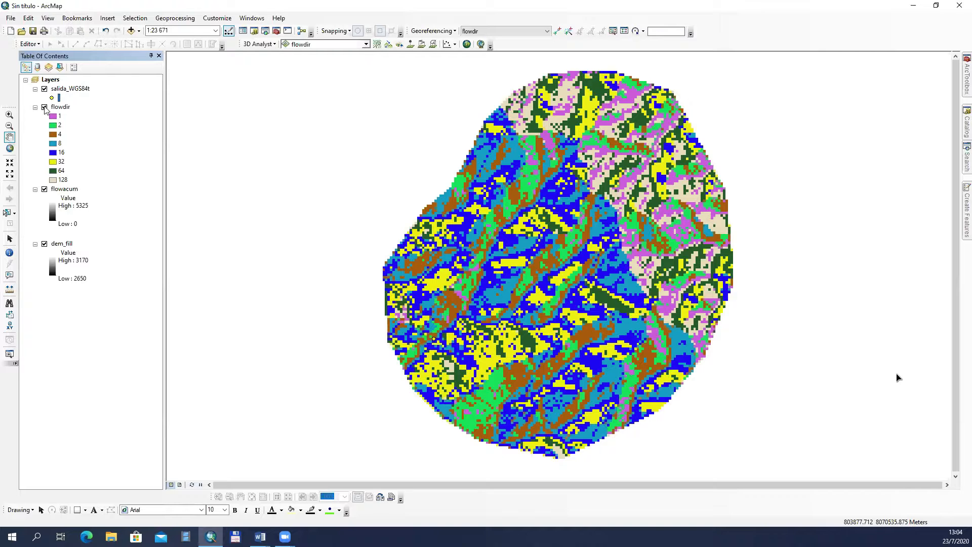
Step: Hide the flowdir layer and inspect the outlet point against the flow accumulation cells around it
{"action": "left_click", "coordinate": [44, 107]}
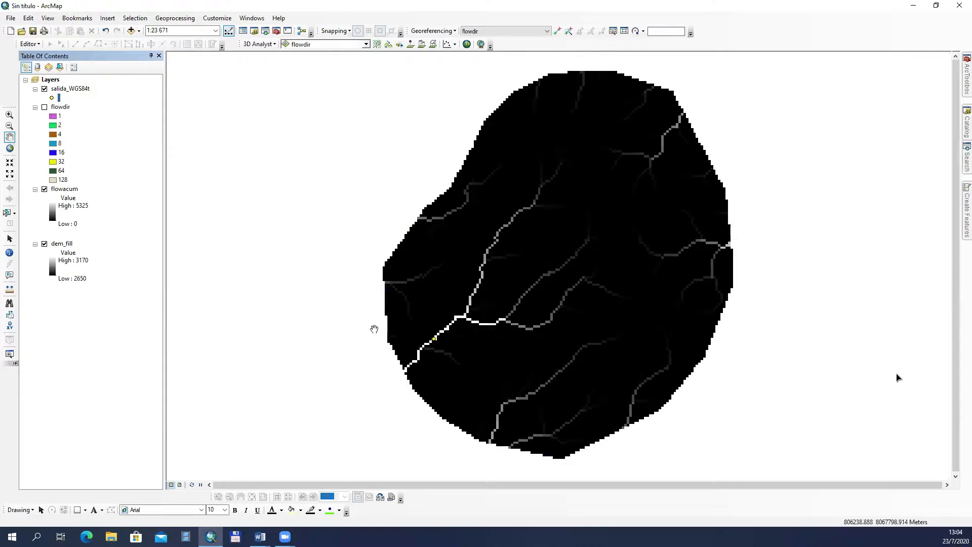
{"action": "left_click", "coordinate": [9, 114]}
{"action": "left_click_drag", "start_coordinate": [400, 312], "coordinate": [479, 370]}
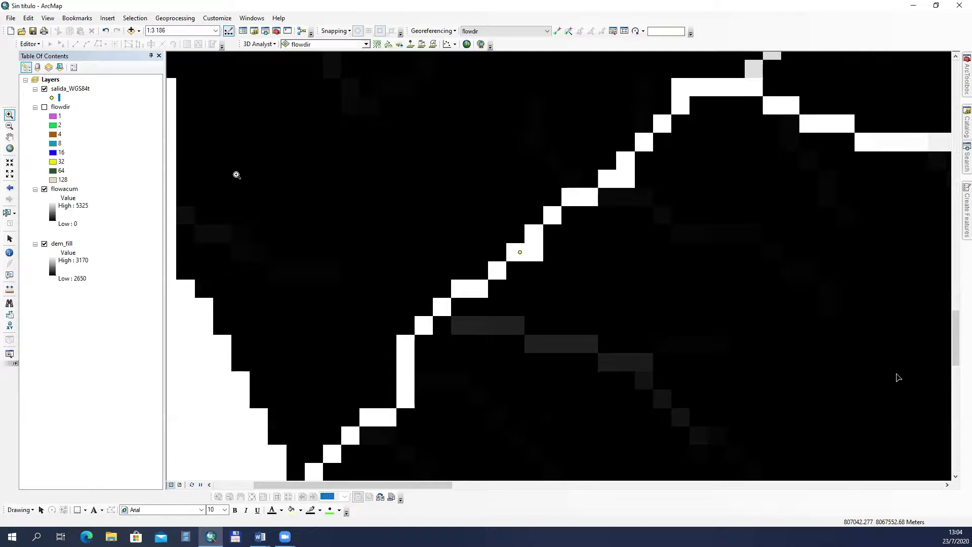
Step: Add the basin polygon shapefile cuenca_W.shp to the map
{"action": "left_click", "coordinate": [130, 30]}
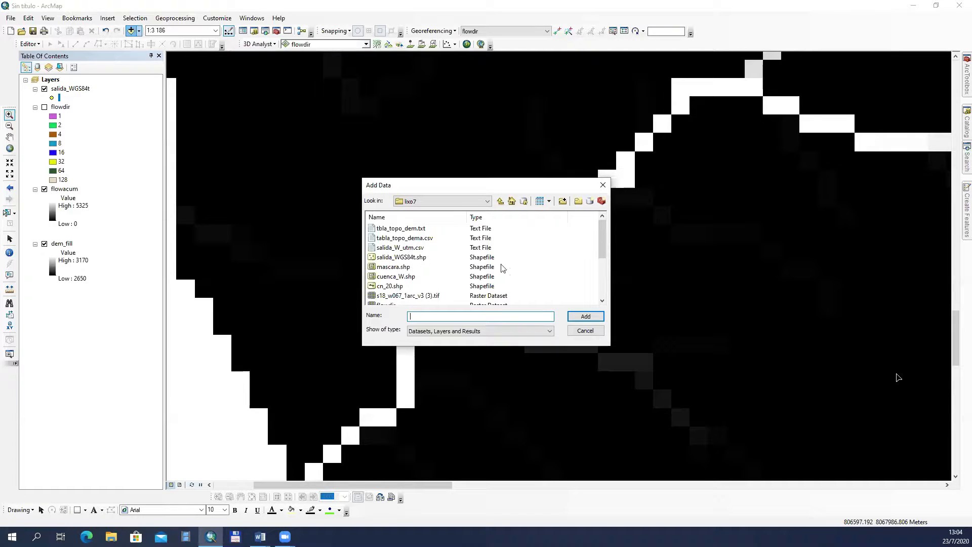
{"action": "left_click", "coordinate": [435, 277]}
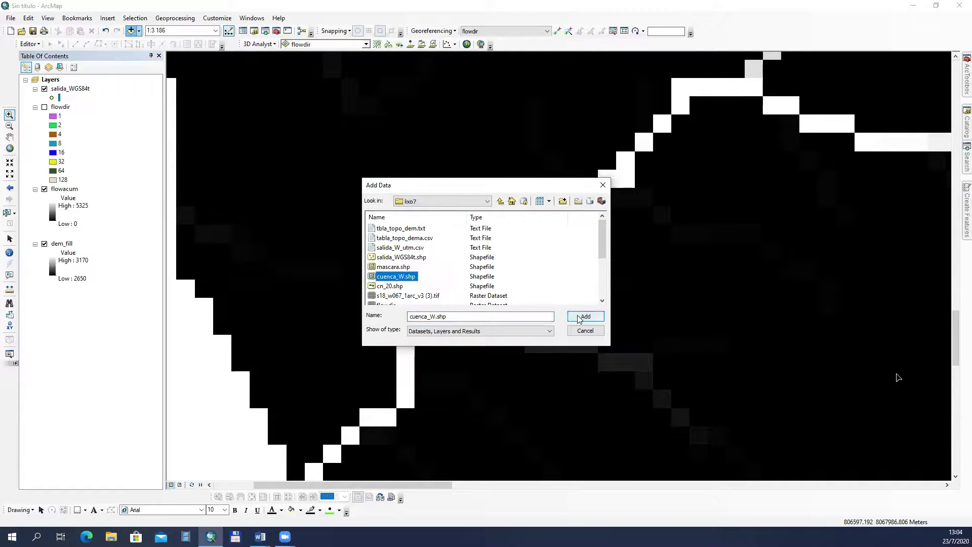
{"action": "left_click", "coordinate": [582, 316]}
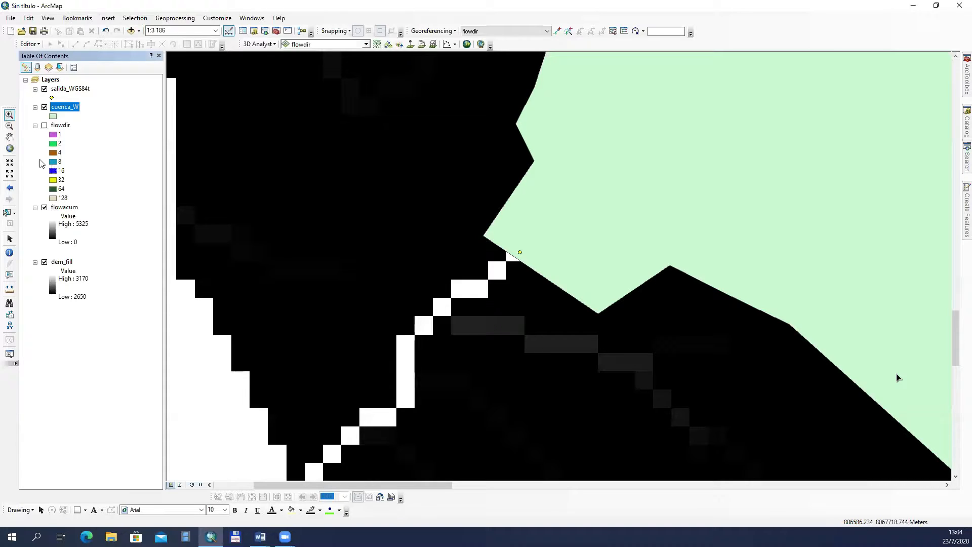
Step: Symbolize the cuenca_W polygon with no fill color and a red outline of width 2
{"action": "left_click", "coordinate": [10, 148]}
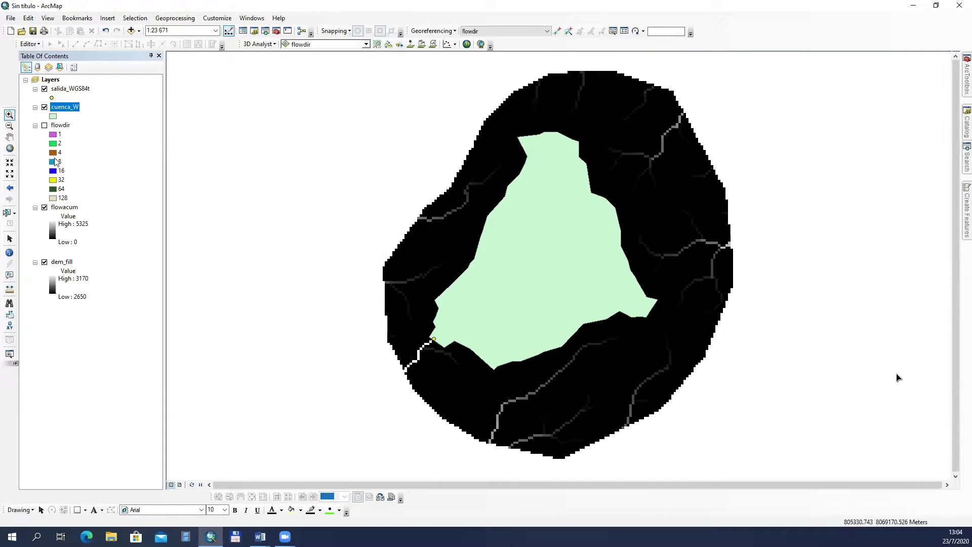
{"action": "left_click", "coordinate": [52, 116]}
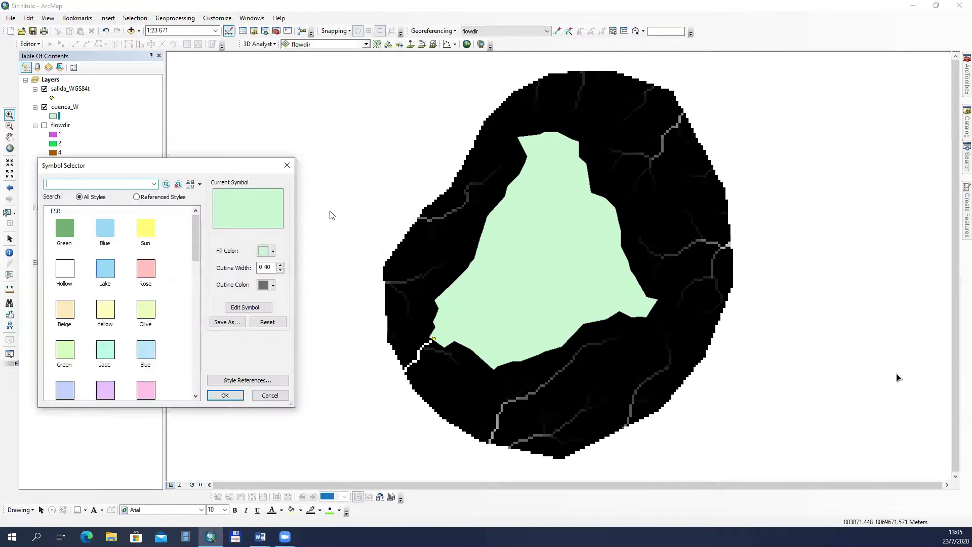
{"action": "left_click", "coordinate": [272, 251]}
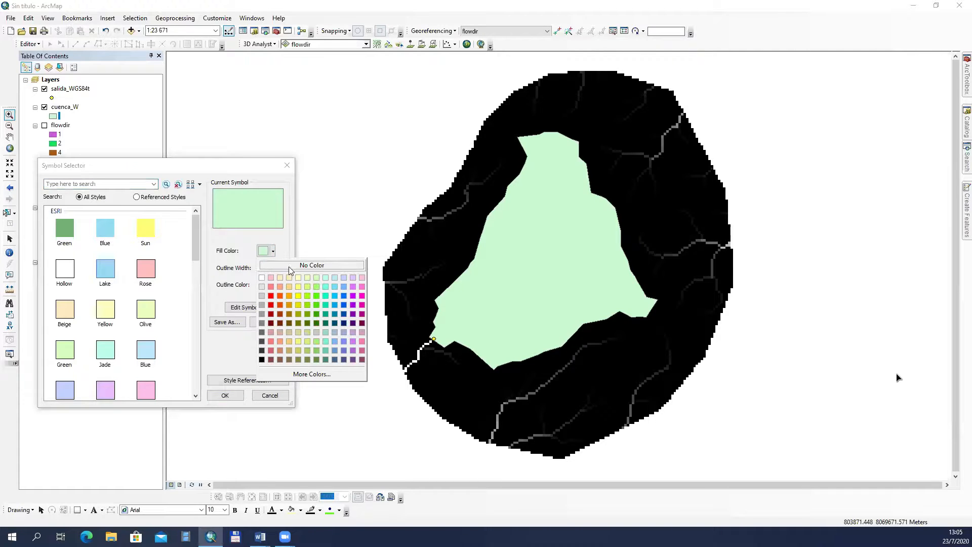
{"action": "left_click", "coordinate": [293, 265]}
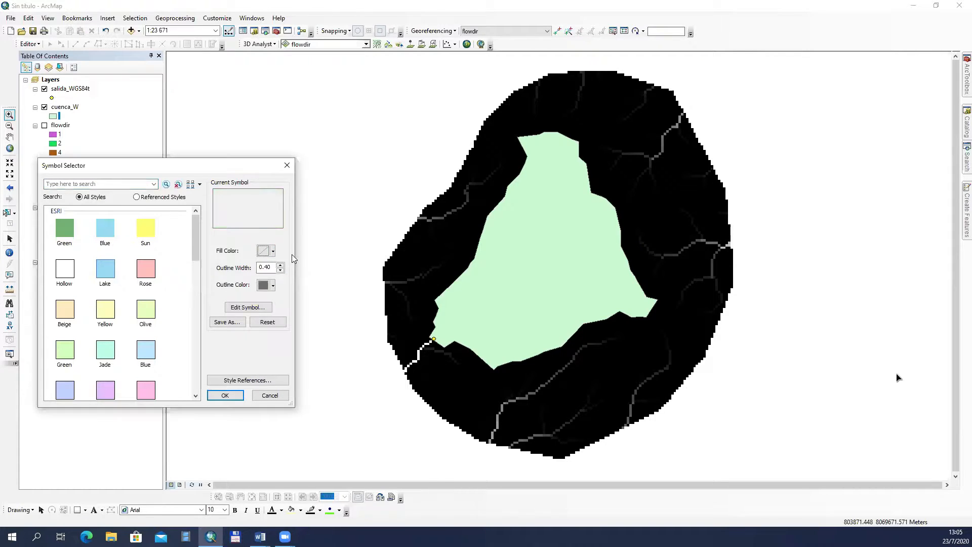
{"action": "left_click", "coordinate": [272, 285]}
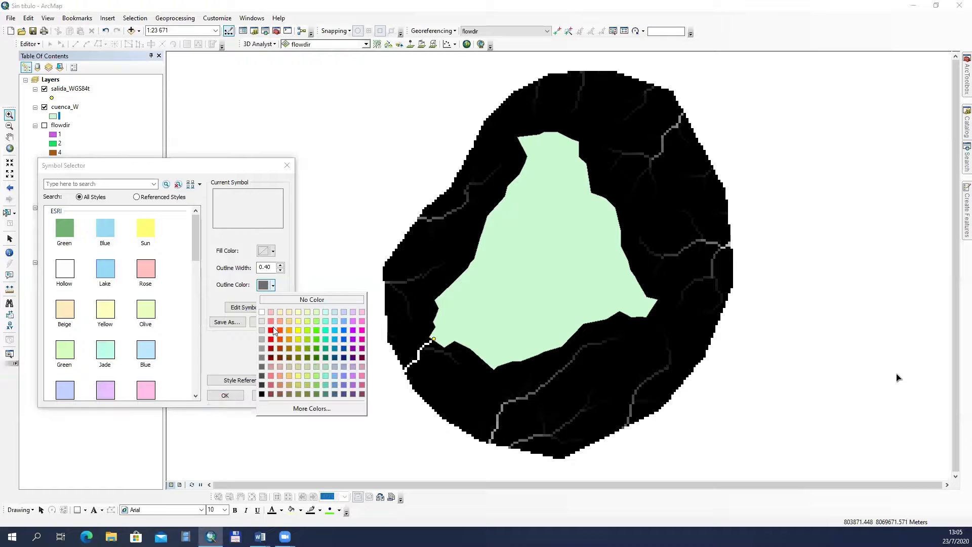
{"action": "left_click", "coordinate": [276, 329]}
{"action": "left_click", "coordinate": [282, 265]}
{"action": "left_click", "coordinate": [281, 265]}
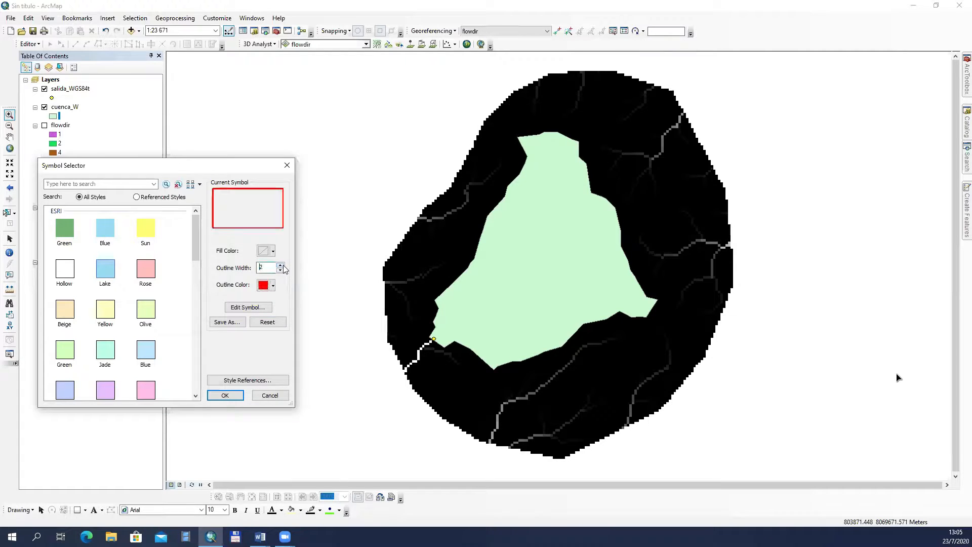
{"action": "left_click", "coordinate": [226, 394]}
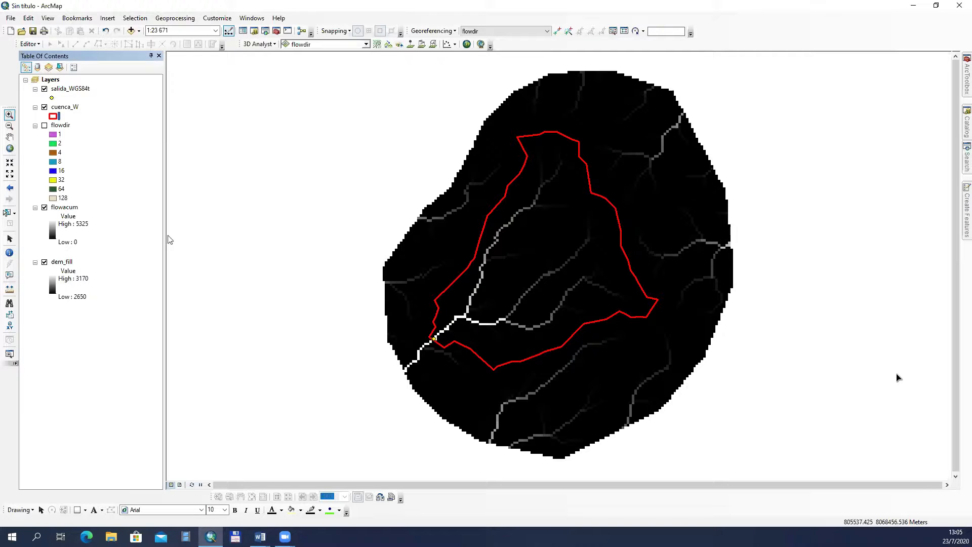
Step: Toggle the flowacum layer off and on to compare the basin boundary with the dem_fill terrain and the drainage lines
{"action": "left_click", "coordinate": [44, 208]}
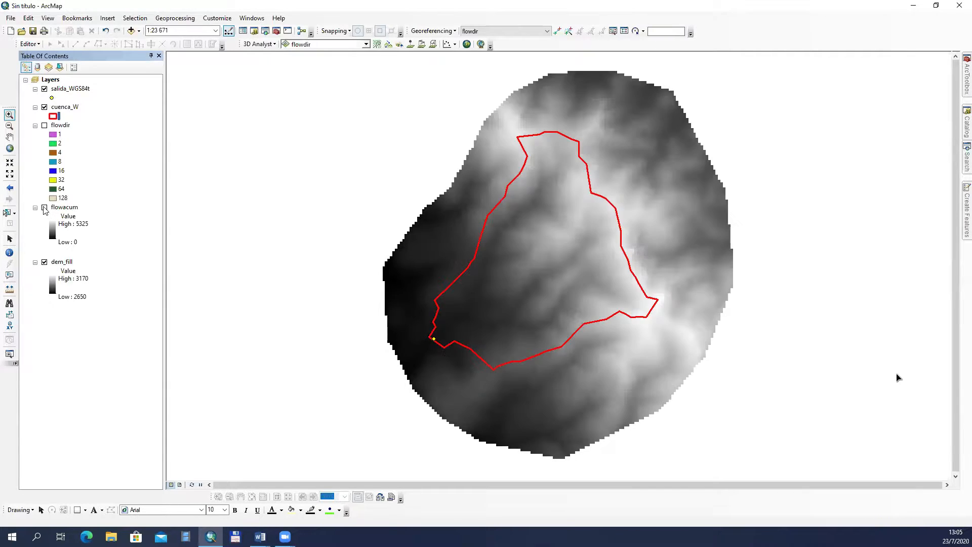
{"action": "left_click", "coordinate": [44, 208]}
{"action": "left_click", "coordinate": [45, 208]}
{"action": "left_click", "coordinate": [44, 207]}
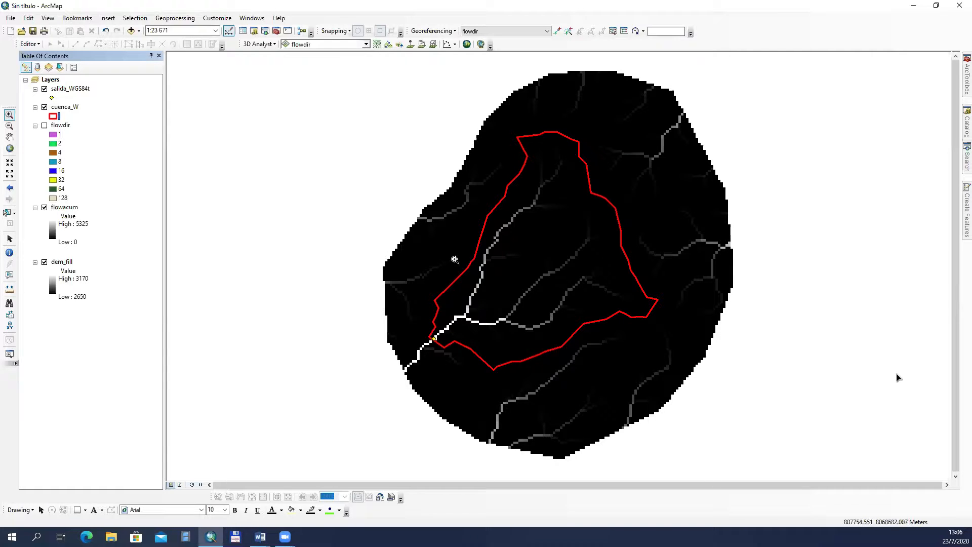
Step: Switch the flowacum layer off and on once more to compare the terrain and drainage inside the basin
{"action": "left_click", "coordinate": [45, 208]}
{"action": "left_click", "coordinate": [44, 208]}
Step: Sketch a branching stream network in blue in the blank area beside the basin and mark a cell on its side branch
{"action": "left_click", "coordinate": [521, 19]}
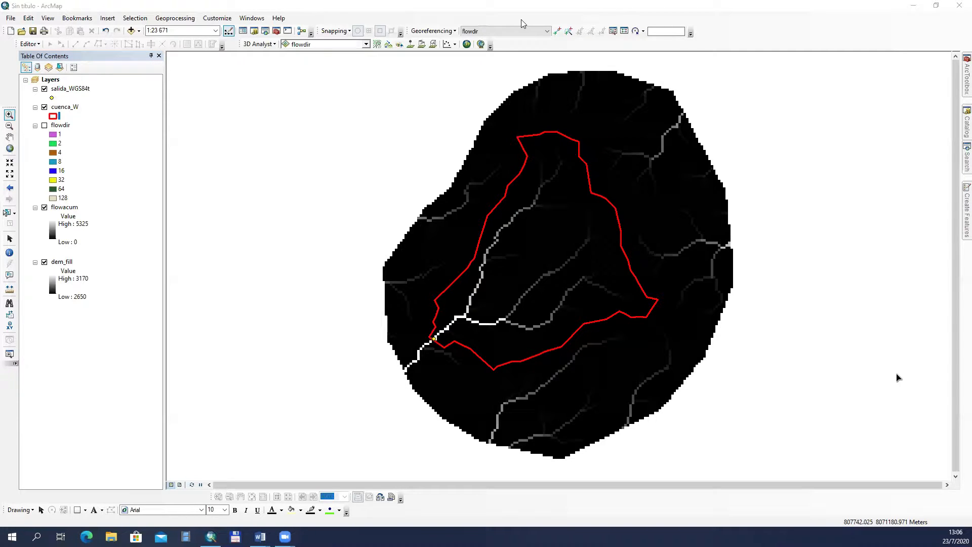
{"action": "left_click_drag", "start_coordinate": [278, 116], "coordinate": [218, 191]}
{"action": "left_click_drag", "start_coordinate": [244, 109], "coordinate": [239, 161]}
{"action": "left_click_drag", "start_coordinate": [253, 134], "coordinate": [294, 131]}
{"action": "left_click_drag", "start_coordinate": [273, 136], "coordinate": [280, 142]}
{"action": "left_click_drag", "start_coordinate": [275, 144], "coordinate": [287, 135]}
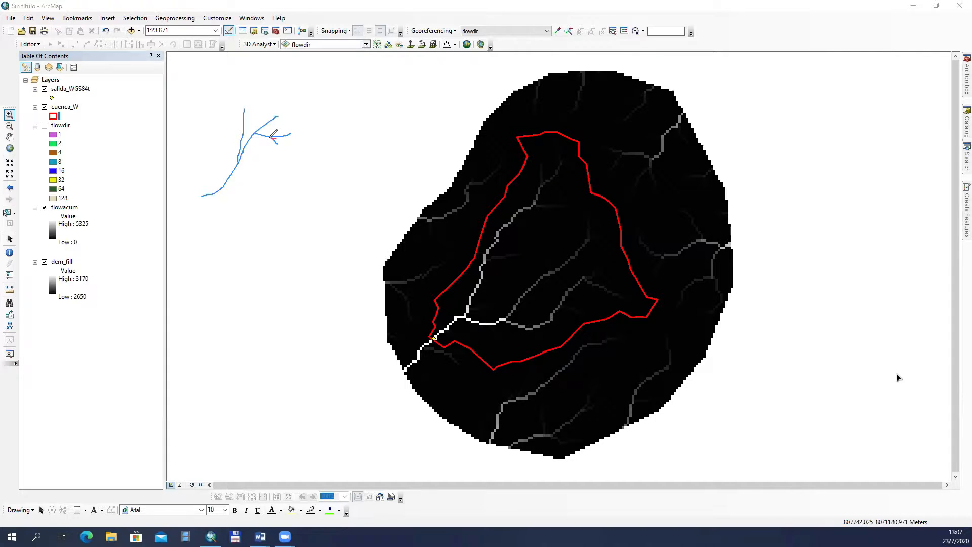
{"action": "left_click_drag", "start_coordinate": [279, 147], "coordinate": [280, 149]}
Step: Write the number 500 in red freehand below the stream sketch
{"action": "left_click_drag", "start_coordinate": [248, 208], "coordinate": [241, 214]}
{"action": "mouse_move", "coordinate": [259, 207]}
{"action": "left_mouse_down"}
{"action": "mouse_move", "coordinate": [258, 216]}
{"action": "mouse_move", "coordinate": [264, 206]}
{"action": "mouse_move", "coordinate": [272, 216]}
{"action": "left_mouse_up"}
{"action": "left_click_drag", "start_coordinate": [269, 213], "coordinate": [274, 205]}
{"action": "left_click_drag", "start_coordinate": [269, 216], "coordinate": [273, 217]}
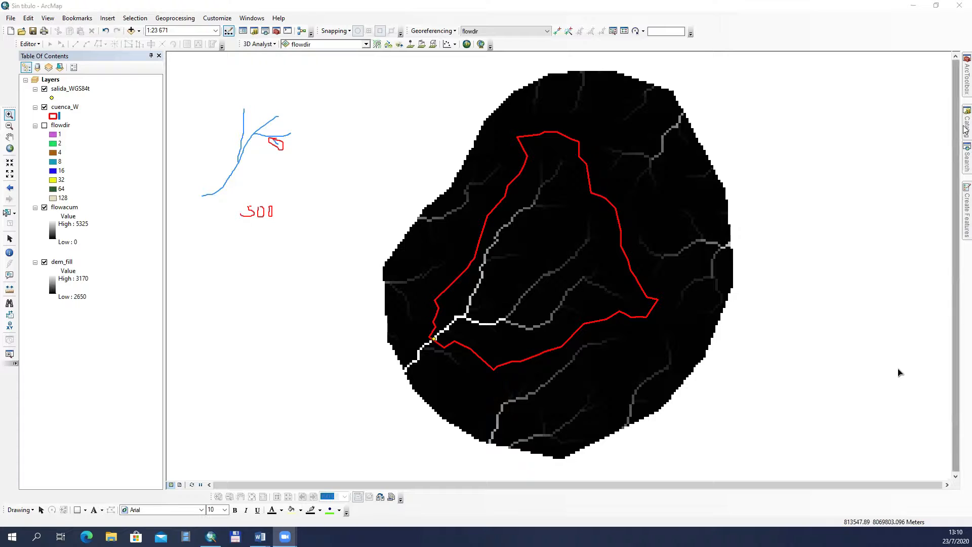
Step: Search for the clip tool, open Clip (Data Management) for rasters and move its dialog clear of the layer list
{"action": "left_click", "coordinate": [966, 161]}
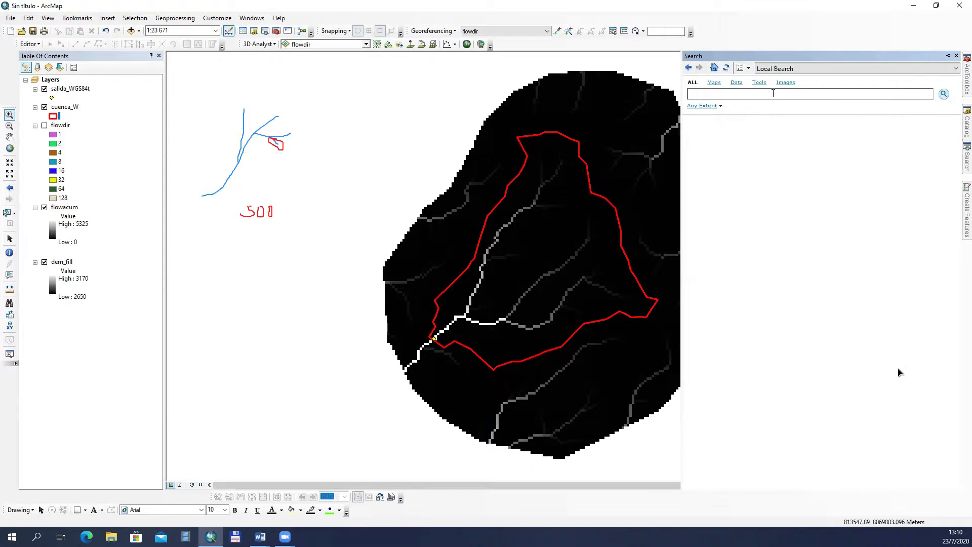
{"action": "type", "text": "clip"}
{"action": "key", "text": "Return"}
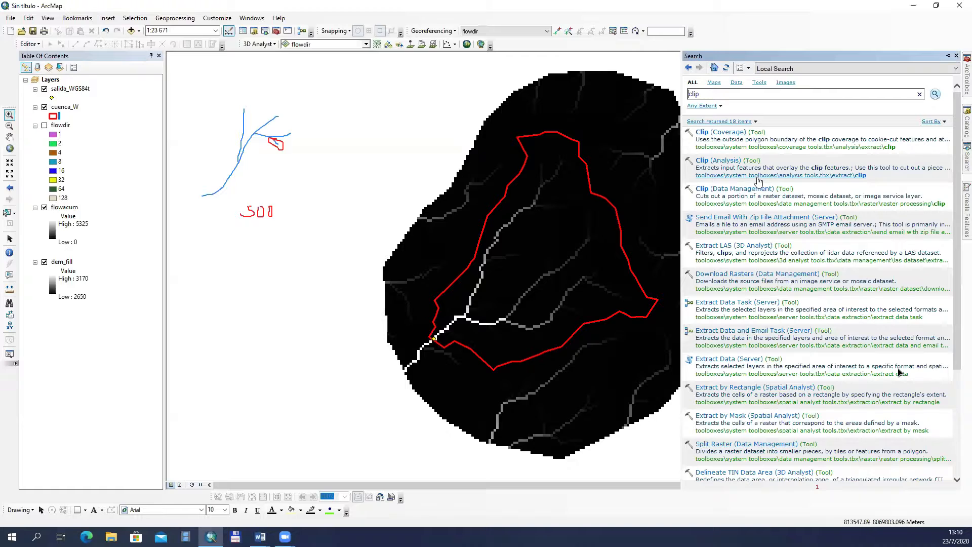
{"action": "left_click", "coordinate": [745, 188]}
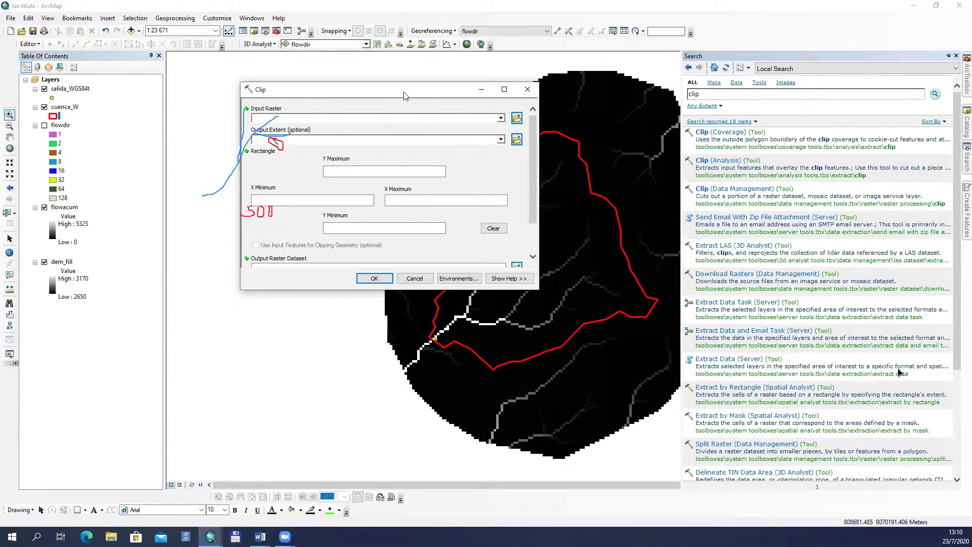
{"action": "left_click_drag", "start_coordinate": [405, 93], "coordinate": [730, 97]}
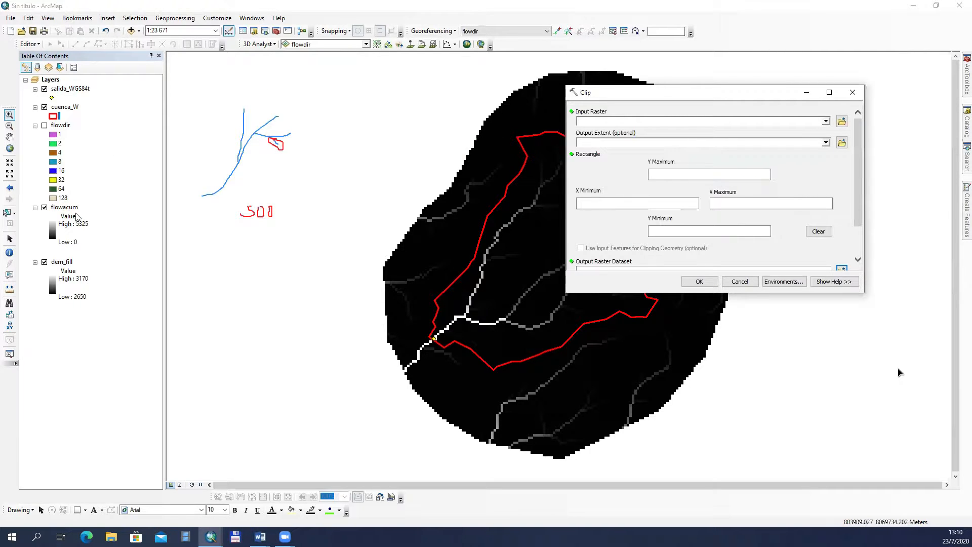
Step: Set the Clip input raster to dem_fill and the output extent to cuenca_W, using the input features for clipping geometry
{"action": "left_click", "coordinate": [58, 263]}
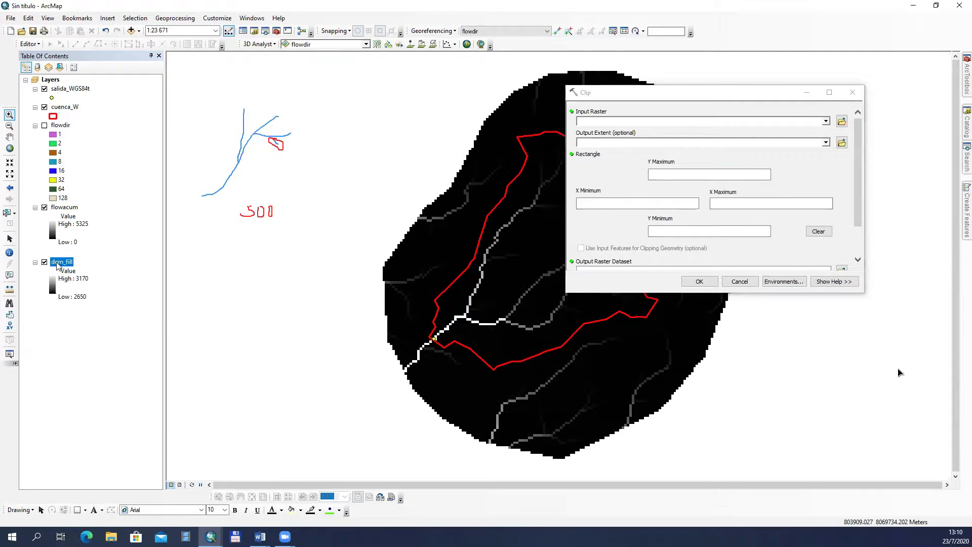
{"action": "left_click_drag", "start_coordinate": [57, 263], "coordinate": [652, 123]}
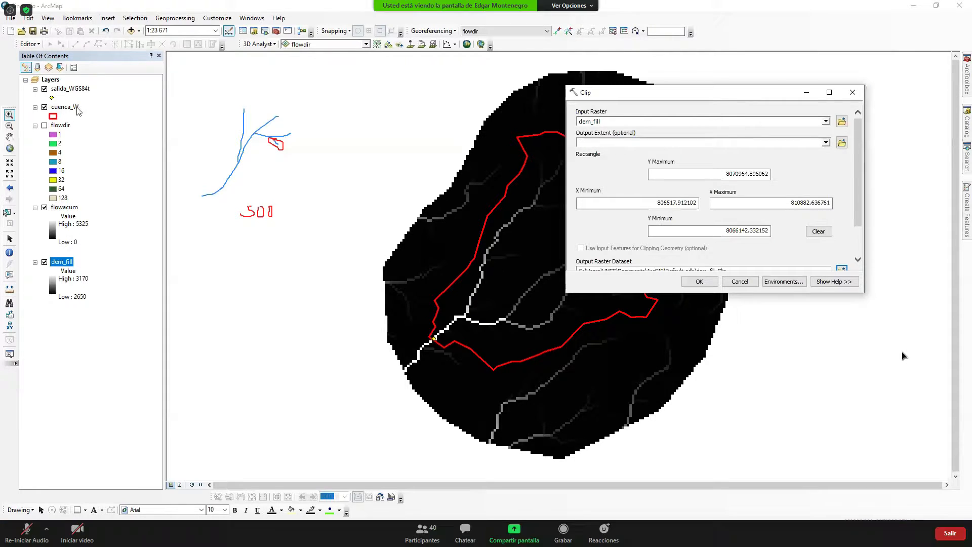
{"action": "left_click_drag", "start_coordinate": [75, 111], "coordinate": [623, 145]}
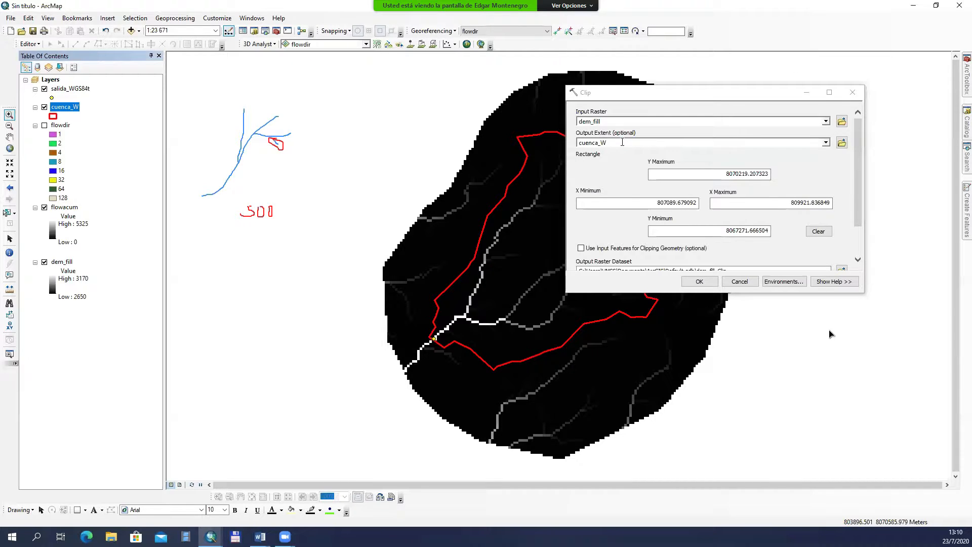
{"action": "left_click", "coordinate": [581, 247]}
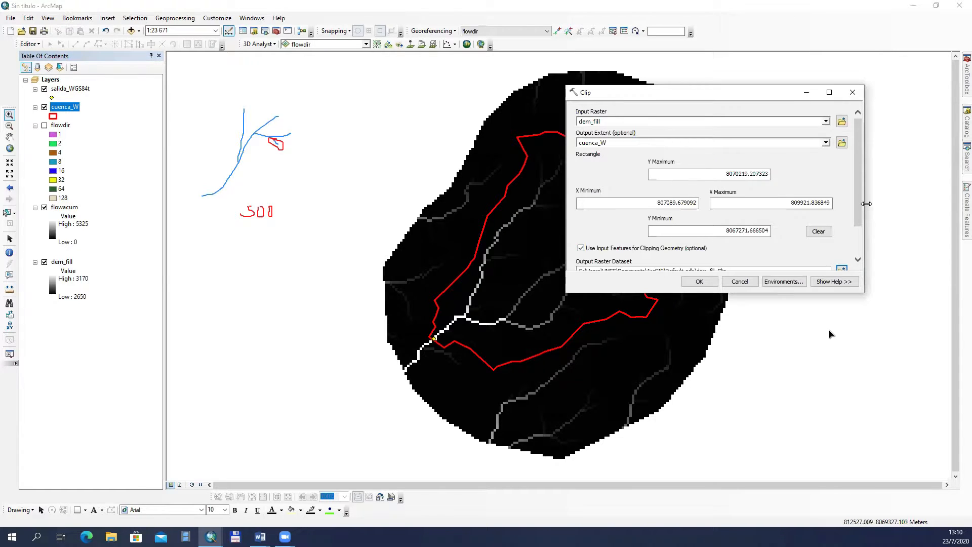
Step: Set the output raster to dem_cuenca in the D:\lixo7 folder and run the clip
{"action": "left_click_drag", "start_coordinate": [859, 207], "coordinate": [863, 248]}
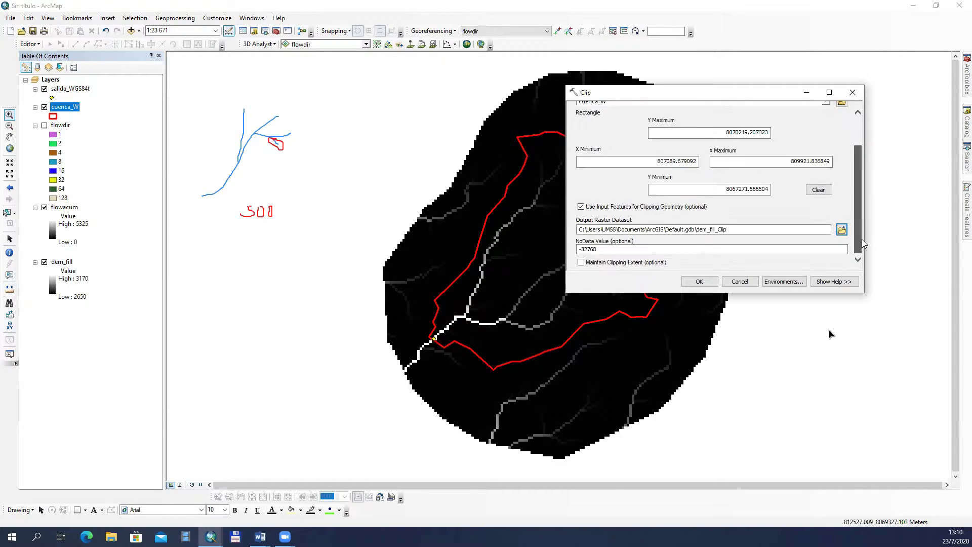
{"action": "left_click", "coordinate": [841, 229]}
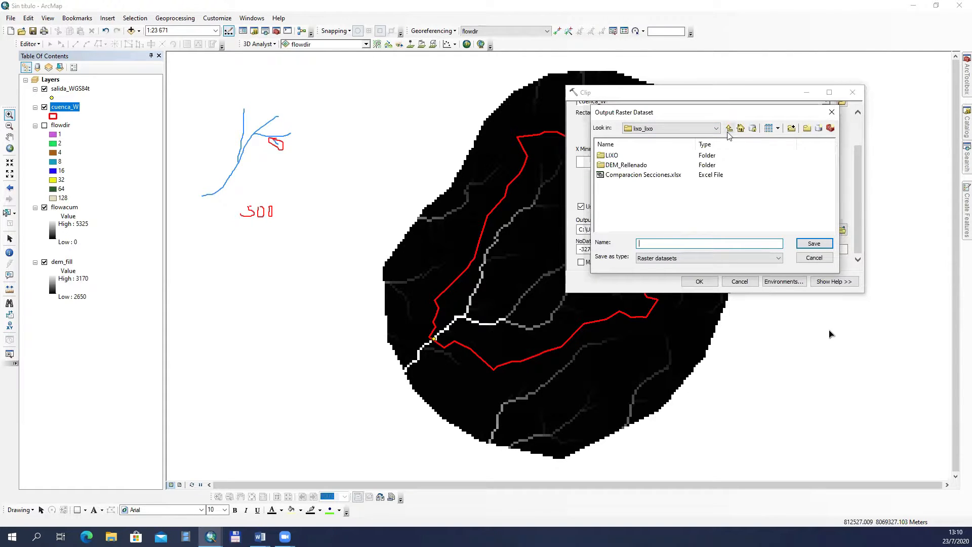
{"action": "left_click", "coordinate": [729, 129]}
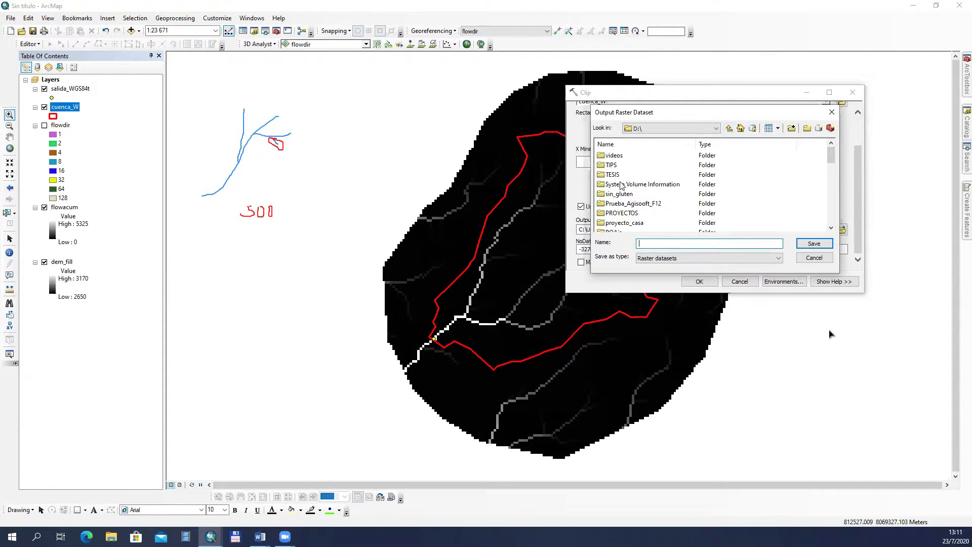
{"action": "left_click", "coordinate": [614, 175]}
{"action": "key", "text": "l"}
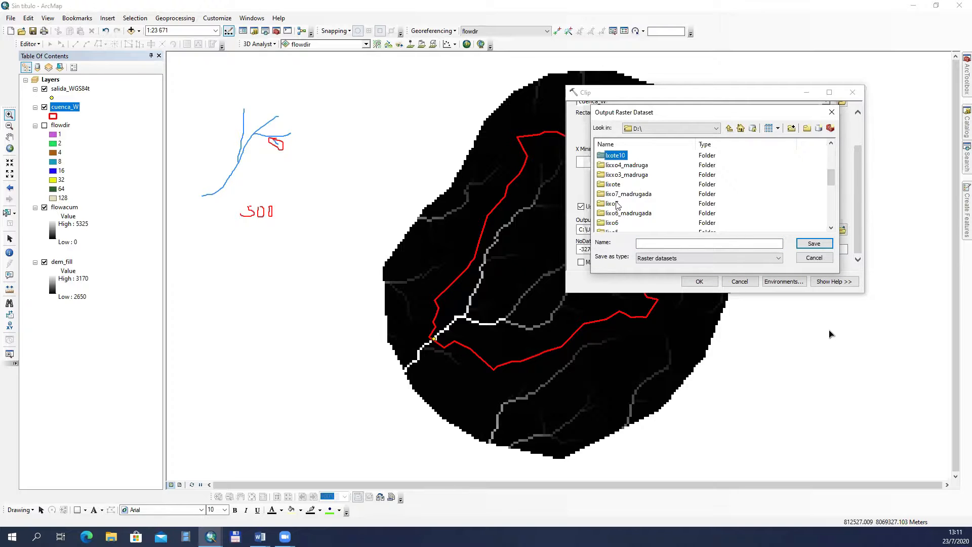
{"action": "left_click", "coordinate": [613, 204]}
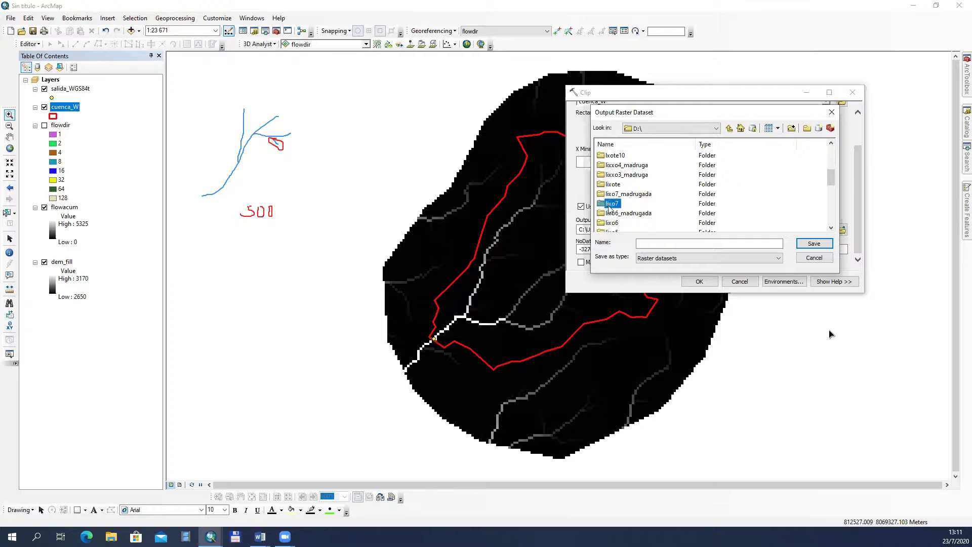
{"action": "double_click", "coordinate": [611, 204]}
{"action": "left_click", "coordinate": [645, 244]}
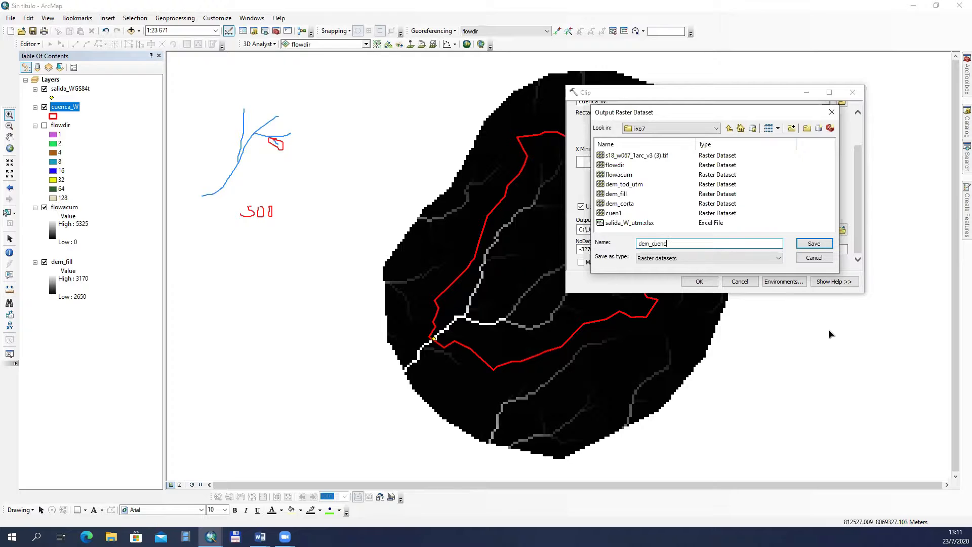
{"action": "type", "text": "dem_cuenca"}
{"action": "left_click", "coordinate": [807, 243]}
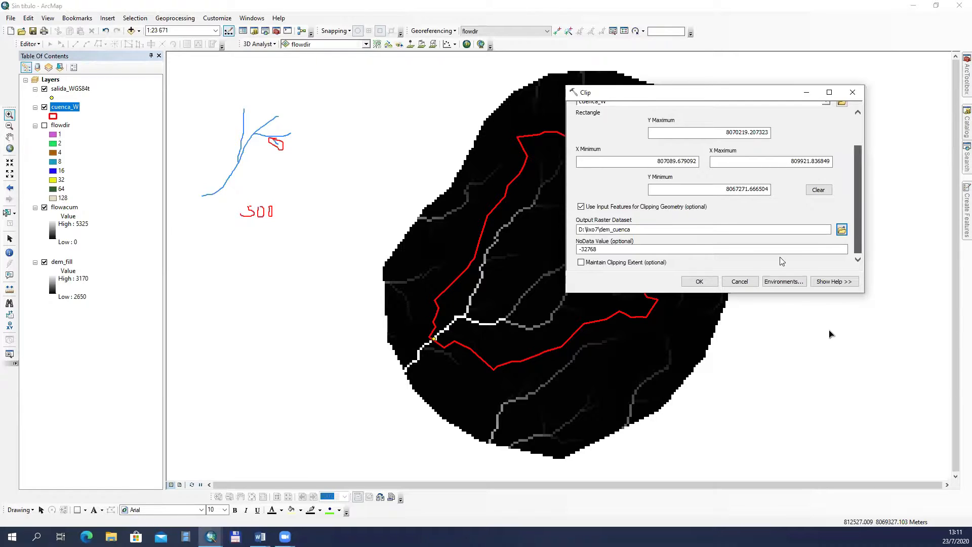
{"action": "left_click", "coordinate": [699, 281]}
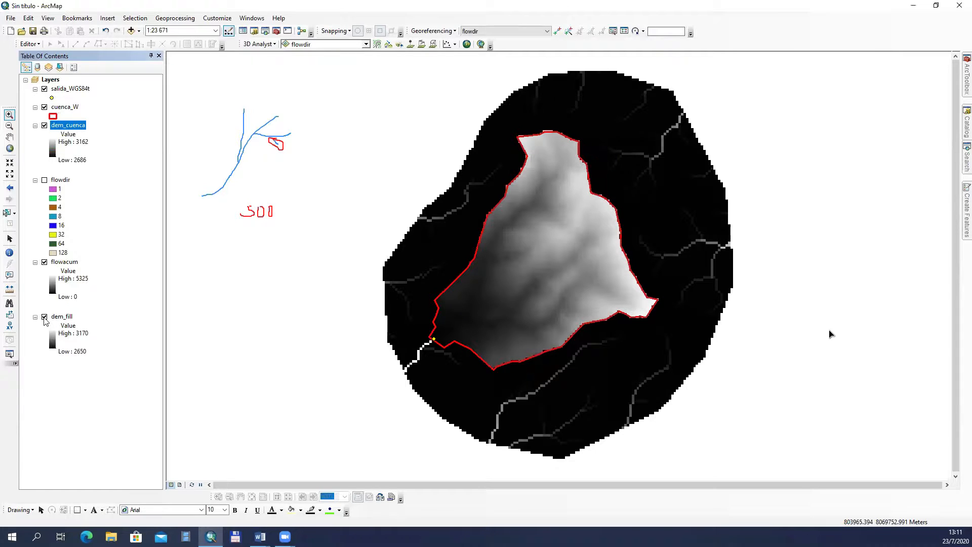
Step: Hide the dem_fill and flowacum layers to leave only the clipped basin DEM displayed
{"action": "left_click", "coordinate": [44, 317]}
{"action": "left_click", "coordinate": [44, 318]}
{"action": "left_click", "coordinate": [45, 262]}
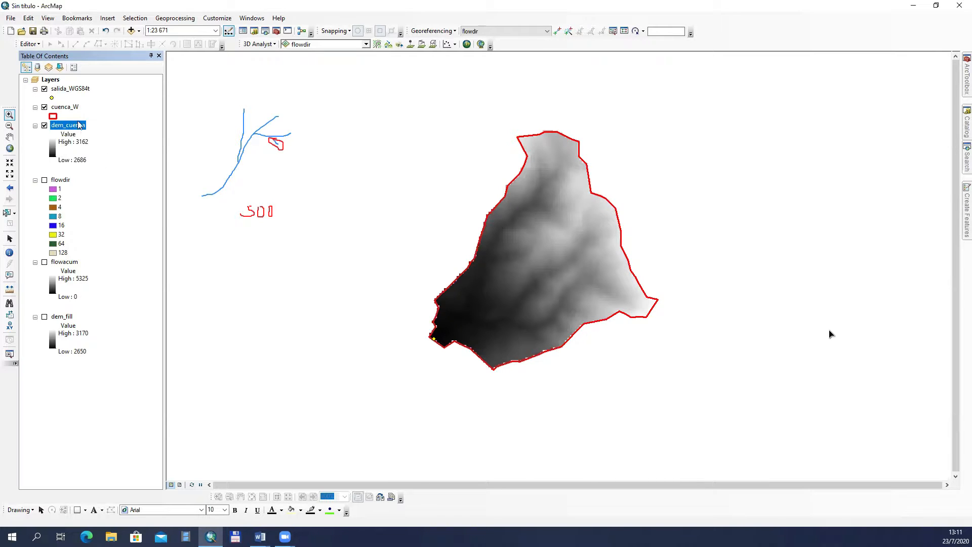
Step: Open the attribute table of dem_cuenca, shorten its window and place it beside the basin
{"action": "right_click", "coordinate": [79, 125]}
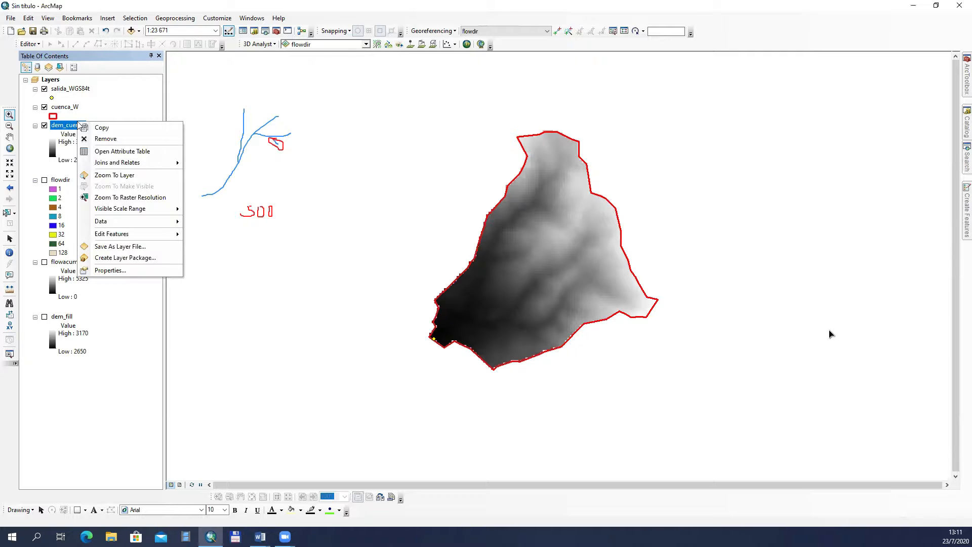
{"action": "left_click", "coordinate": [143, 152]}
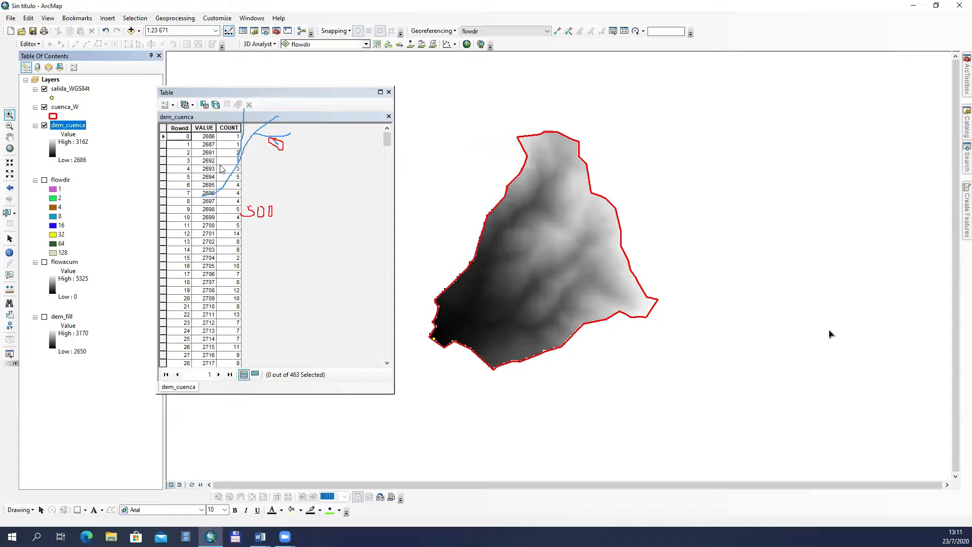
{"action": "left_click_drag", "start_coordinate": [304, 95], "coordinate": [375, 163]}
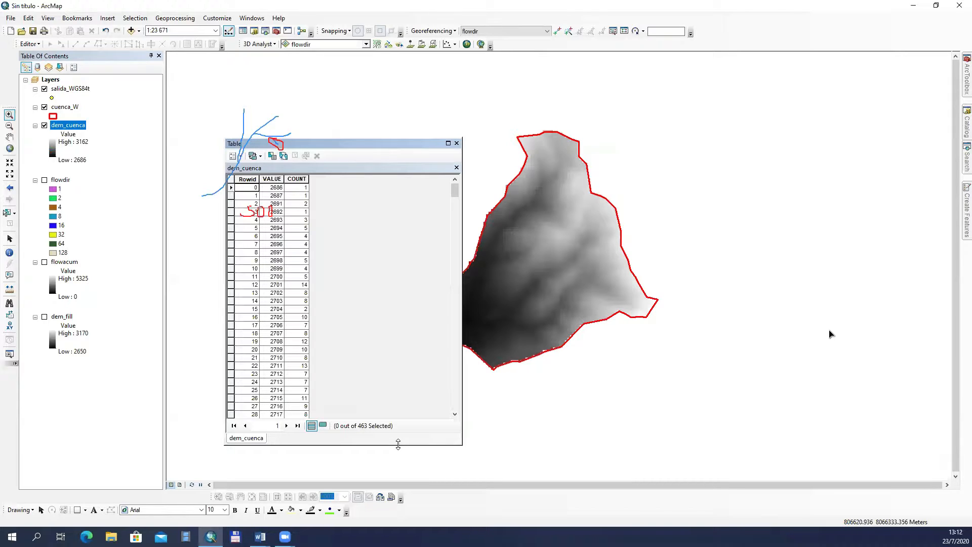
{"action": "left_click_drag", "start_coordinate": [397, 444], "coordinate": [395, 322]}
{"action": "left_click_drag", "start_coordinate": [390, 145], "coordinate": [304, 246]}
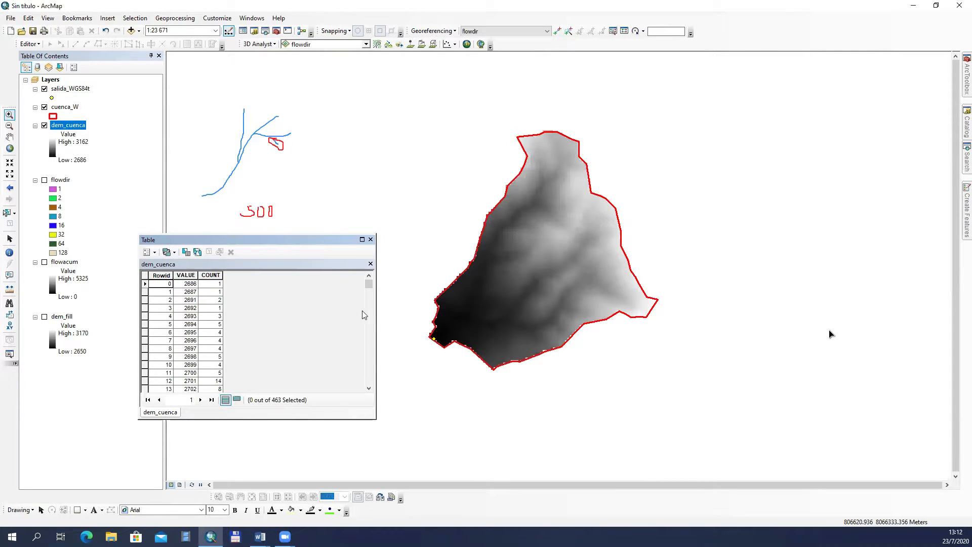
Step: Select the table rows with values 2701, 2957 and 3068 one after another to locate their cells in the basin
{"action": "left_click_drag", "start_coordinate": [370, 287], "coordinate": [348, 296]}
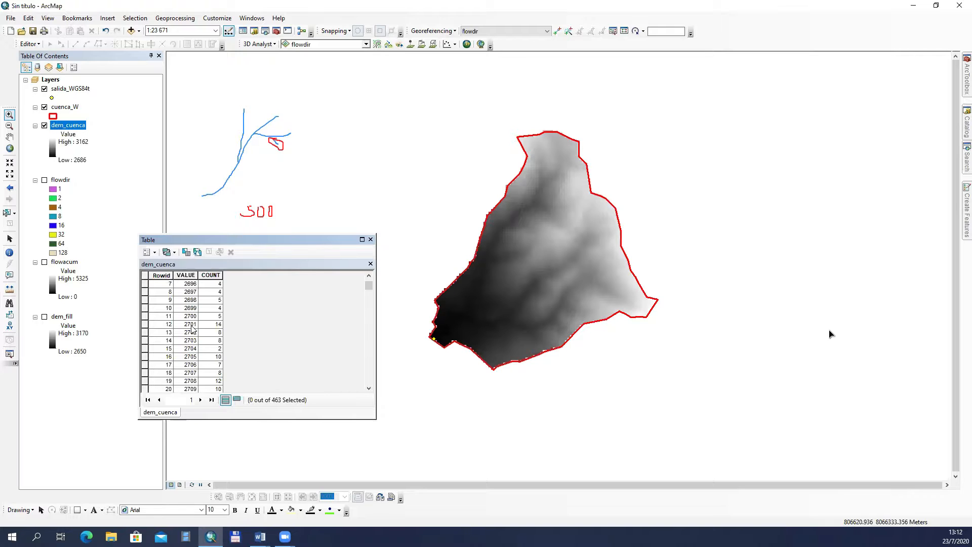
{"action": "left_click", "coordinate": [144, 325]}
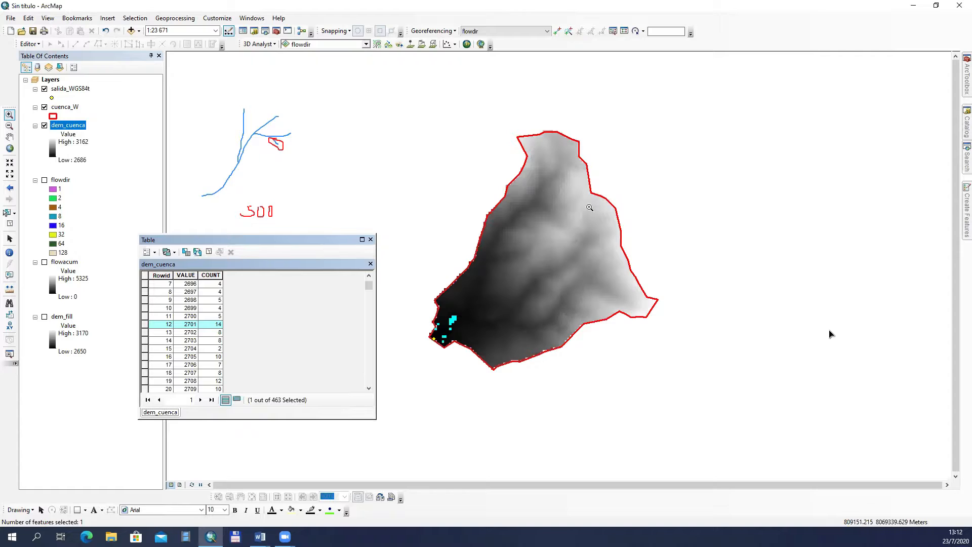
{"action": "left_click_drag", "start_coordinate": [368, 294], "coordinate": [360, 339]}
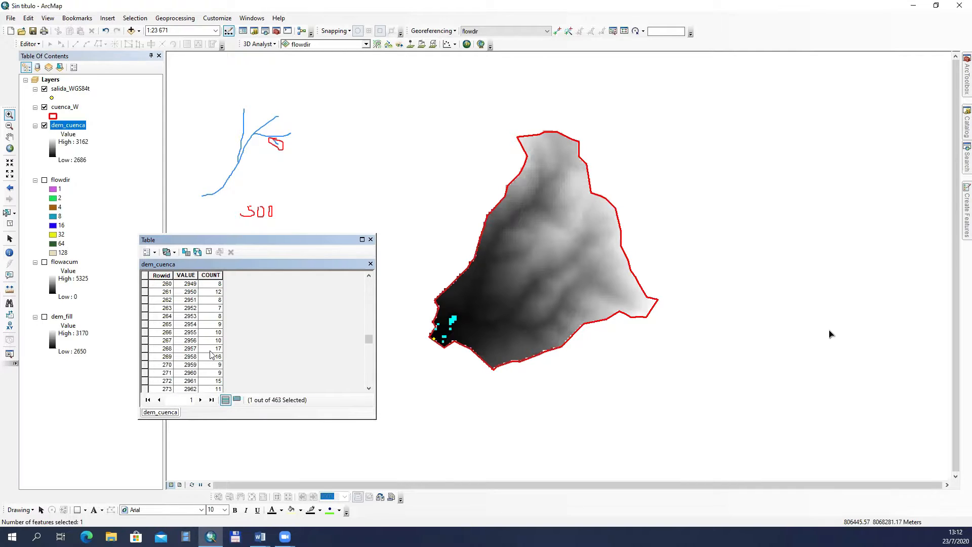
{"action": "left_click", "coordinate": [144, 350]}
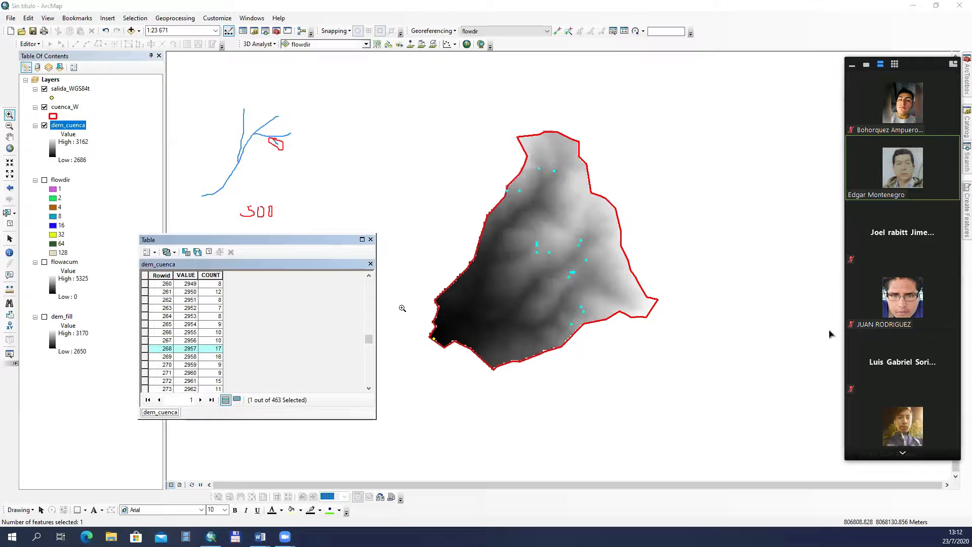
{"action": "left_click_drag", "start_coordinate": [369, 338], "coordinate": [371, 364]}
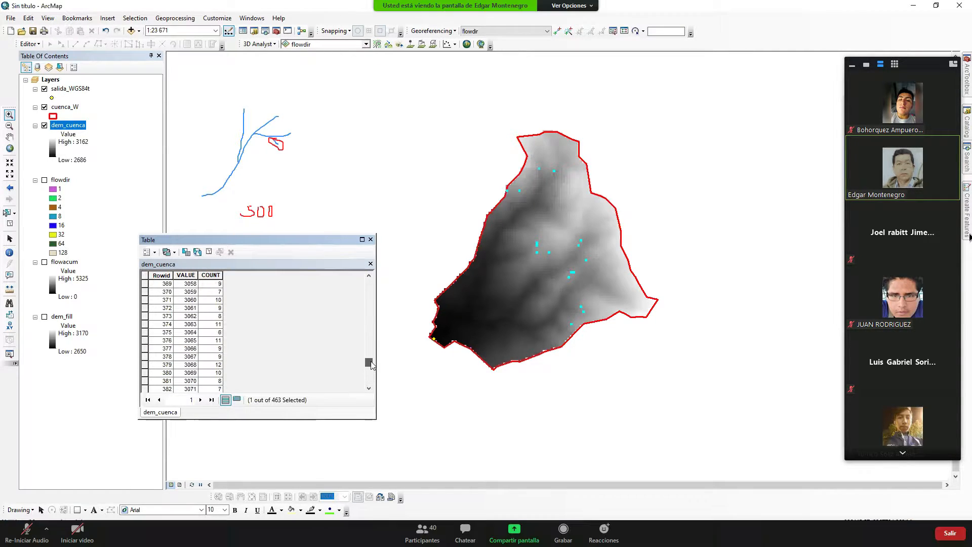
{"action": "left_click", "coordinate": [852, 65]}
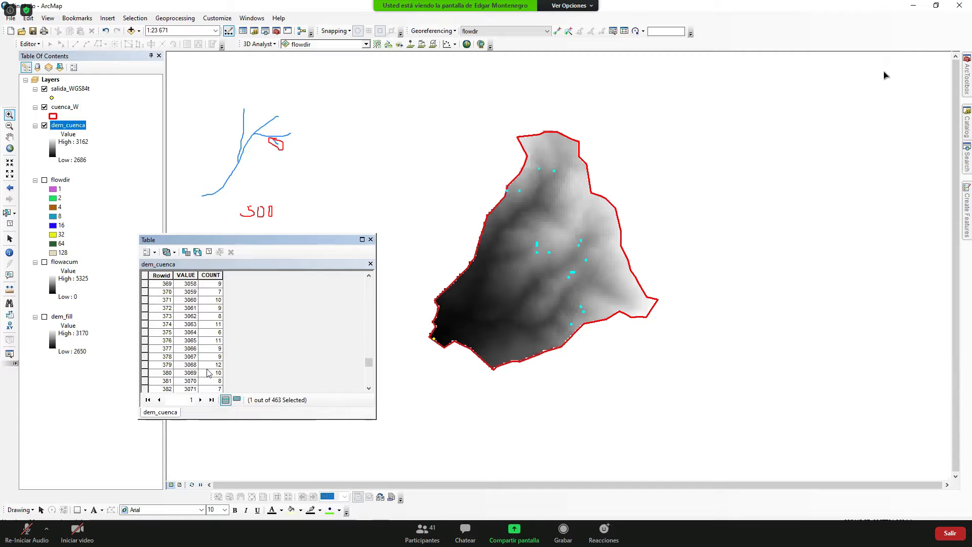
{"action": "left_click", "coordinate": [146, 364]}
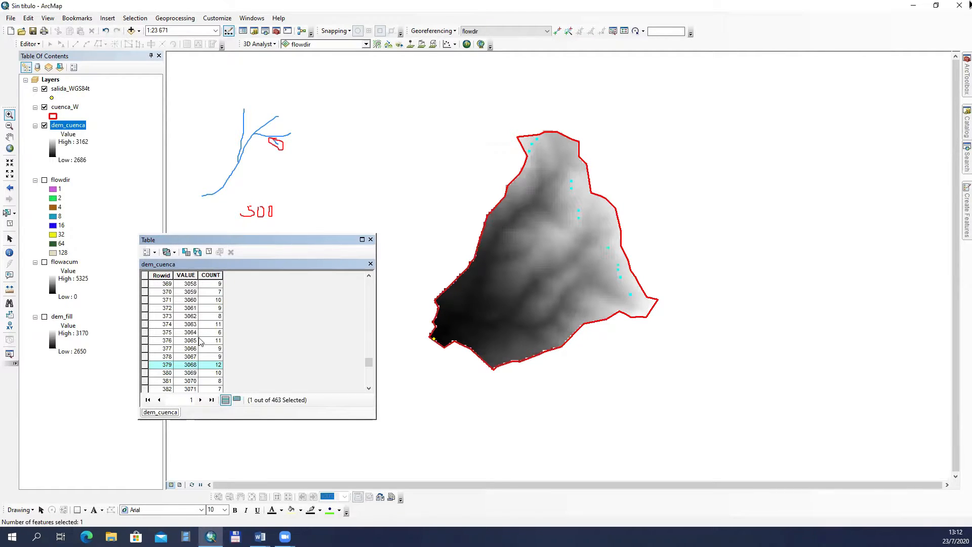
Step: Highlight the VALUE and COUNT columns of the dem_cuenca table in turn, and clear the selection
{"action": "left_click", "coordinate": [186, 275]}
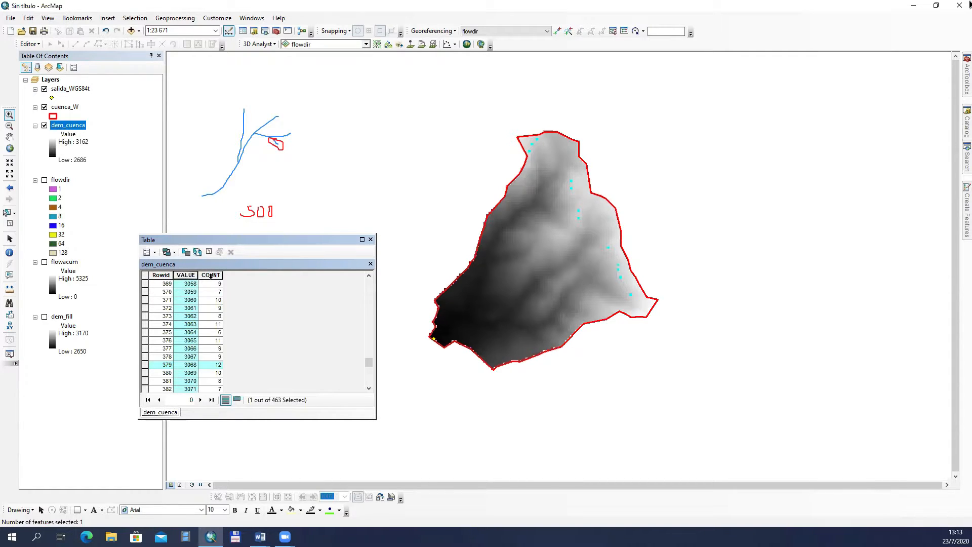
{"action": "left_click", "coordinate": [211, 276]}
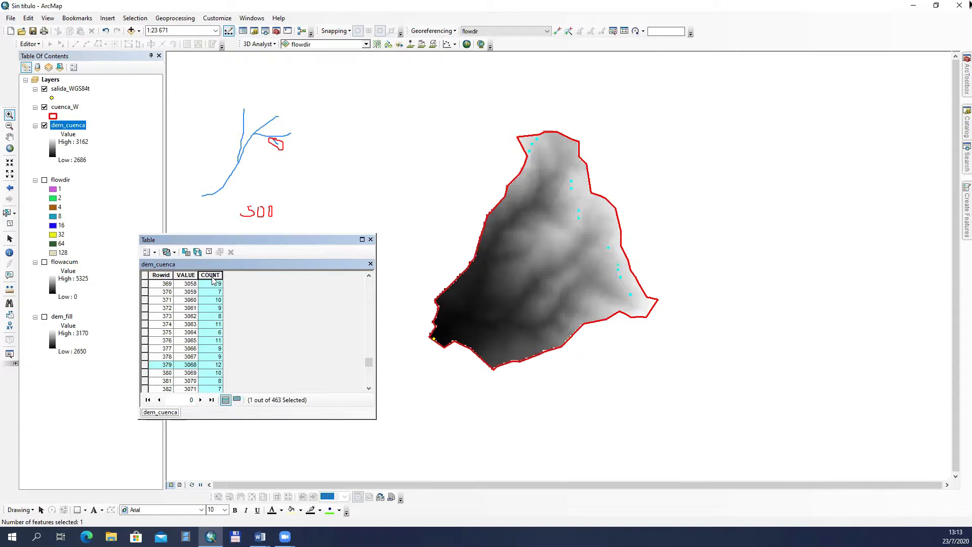
{"action": "left_click_drag", "start_coordinate": [268, 238], "coordinate": [296, 229]}
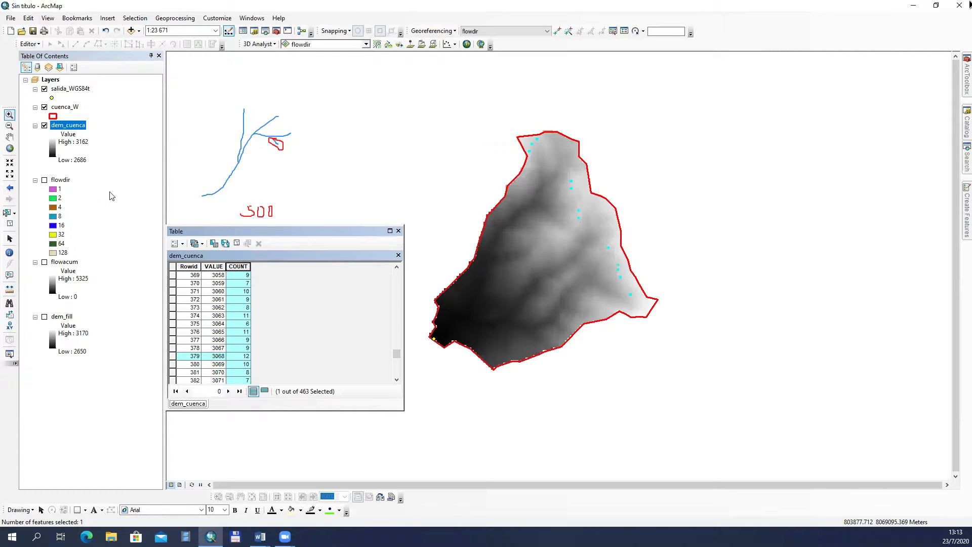
{"action": "left_click", "coordinate": [236, 244]}
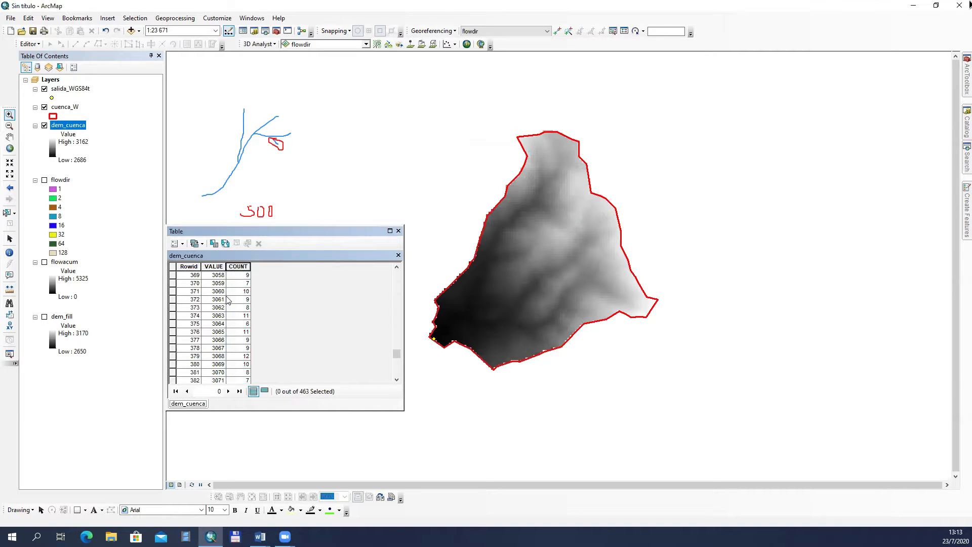
Step: Check the statistics of the COUNT field in the dem_cuenca table
{"action": "left_click", "coordinate": [239, 267]}
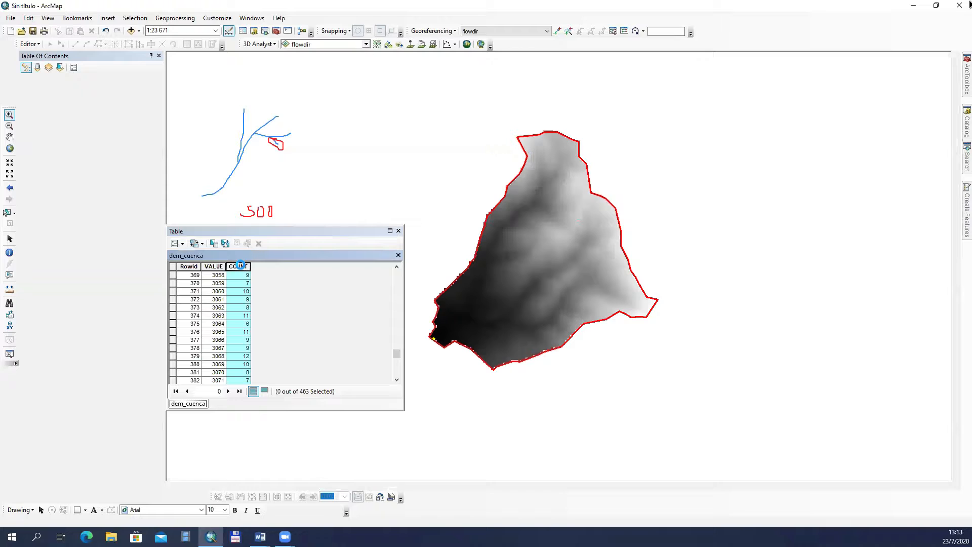
{"action": "right_click", "coordinate": [243, 267]}
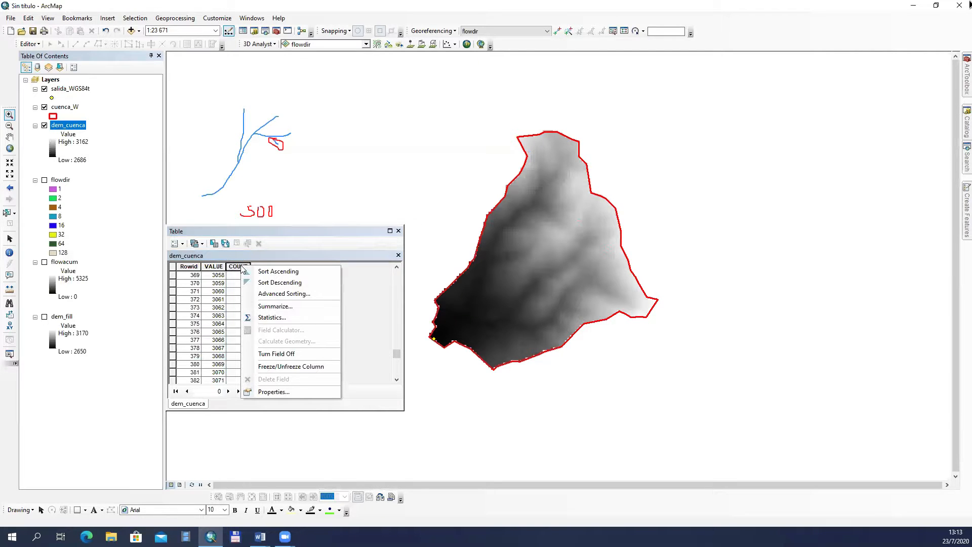
{"action": "left_click", "coordinate": [310, 318]}
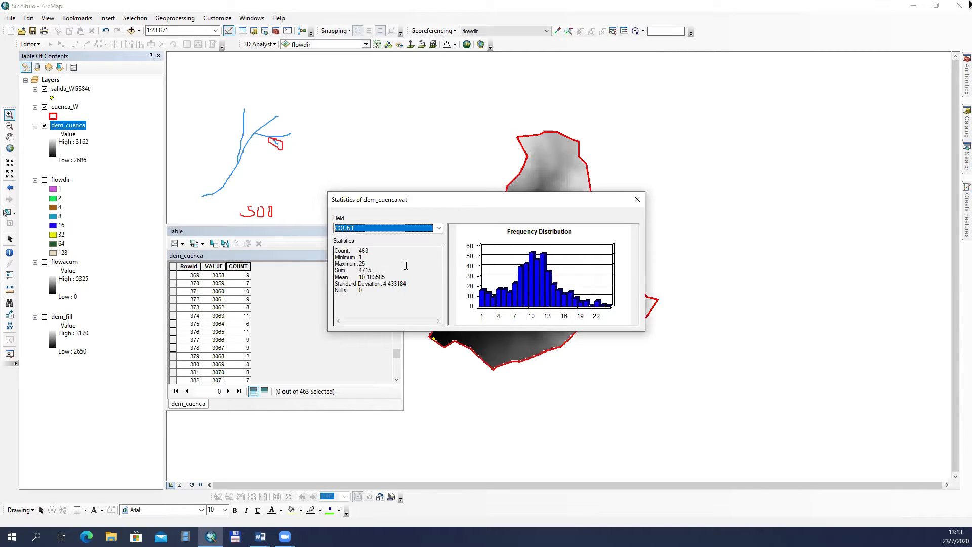
{"action": "left_click", "coordinate": [637, 200]}
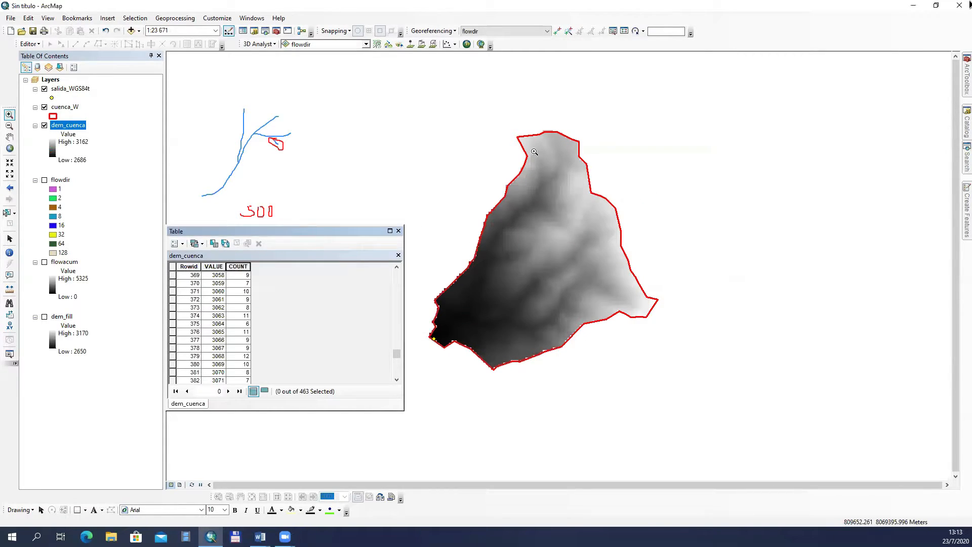
Step: Write the text note "nP = 4725" above the stream sketch
{"action": "left_click", "coordinate": [380, 61]}
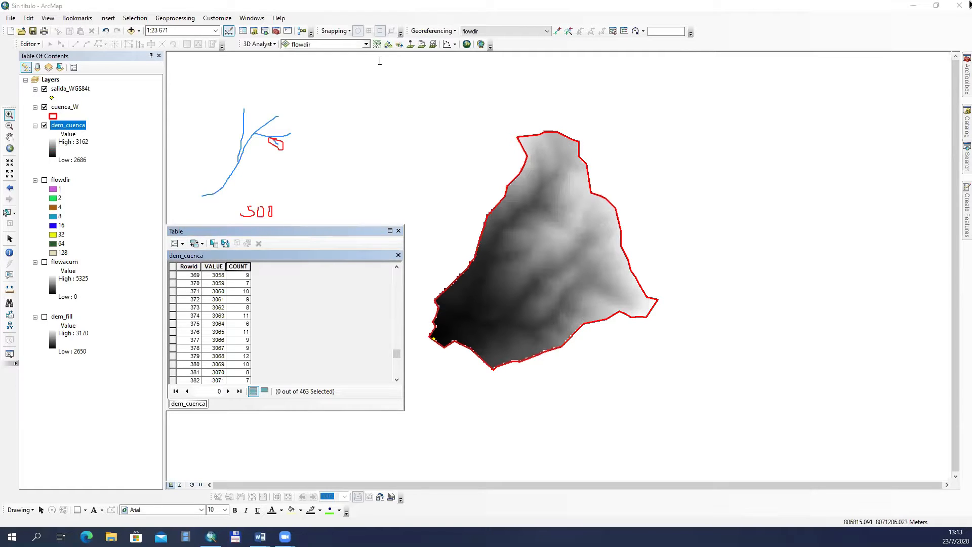
{"action": "left_click", "coordinate": [266, 66]}
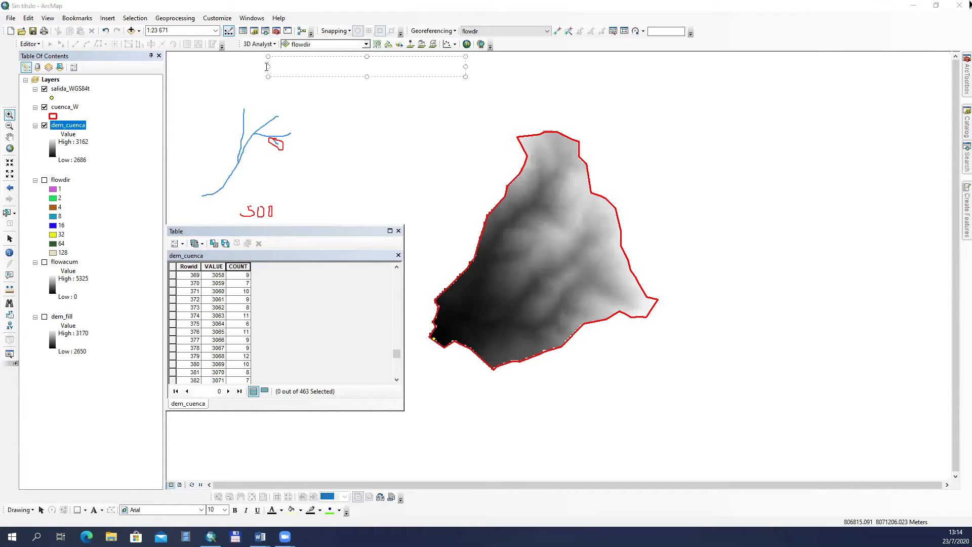
{"action": "type", "text": "nP"}
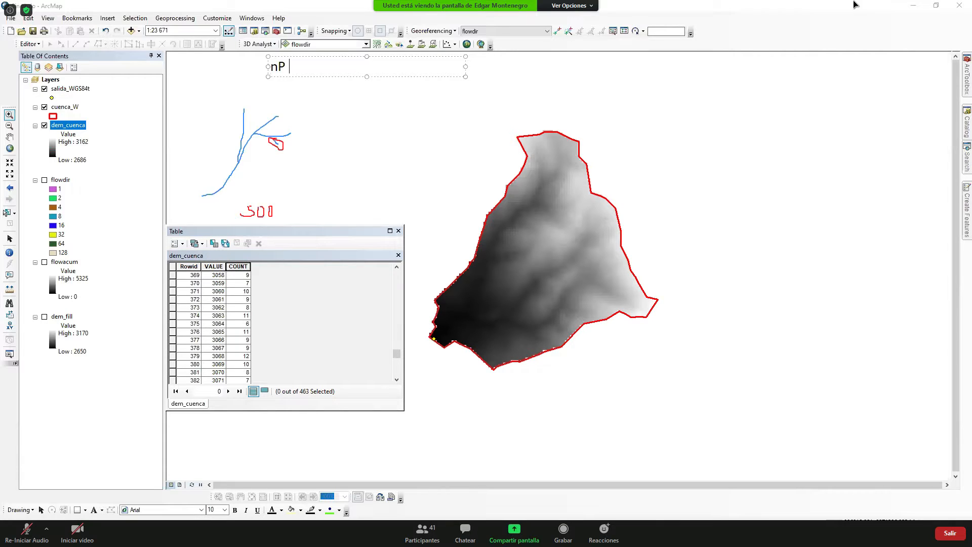
{"action": "type", "text": " 4725"}
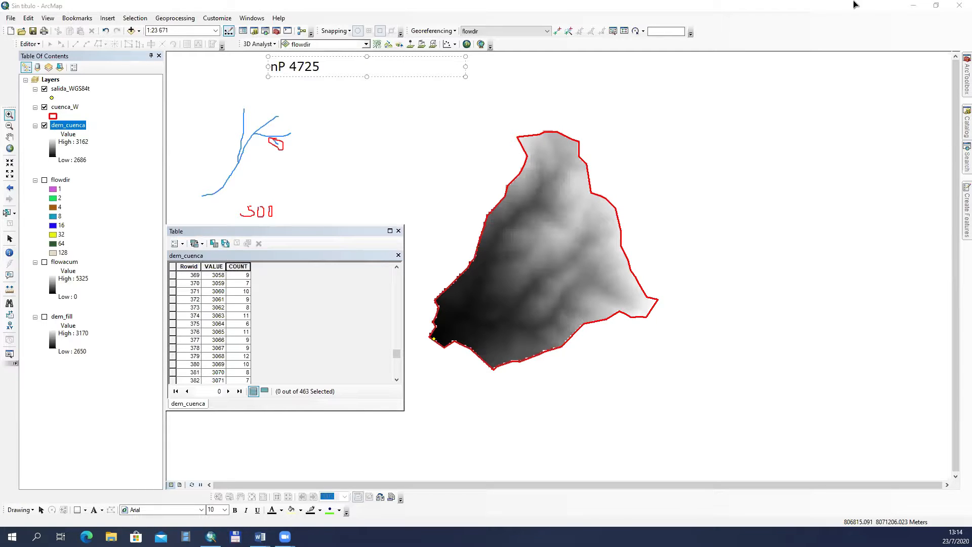
{"action": "type", "text": "="}
{"action": "key", "text": "Return"}
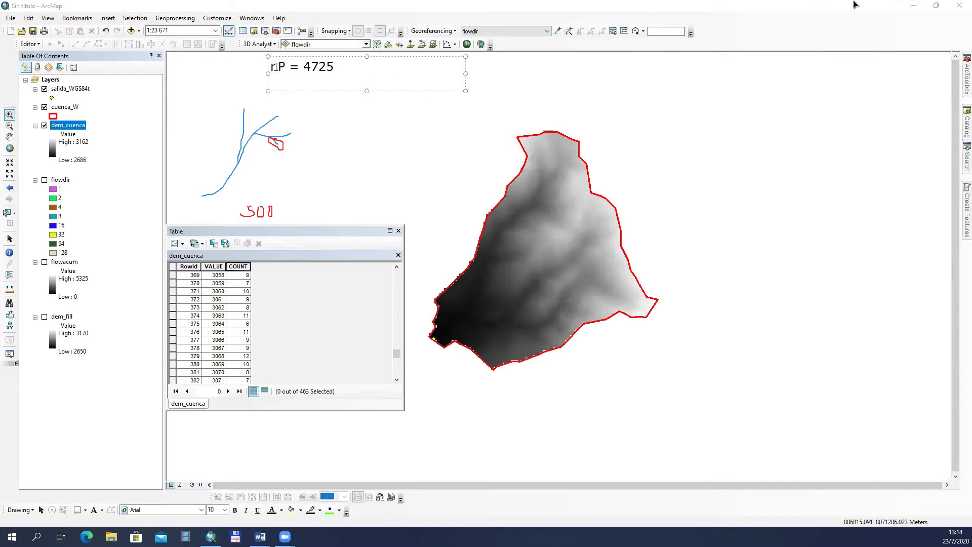
Step: Add the lines "10 % =>450" and "5% 225" to the note and colour its text blue
{"action": "type", "text": "10 % =>"}
{"action": "type", "text": "450"}
{"action": "key", "text": "Return"}
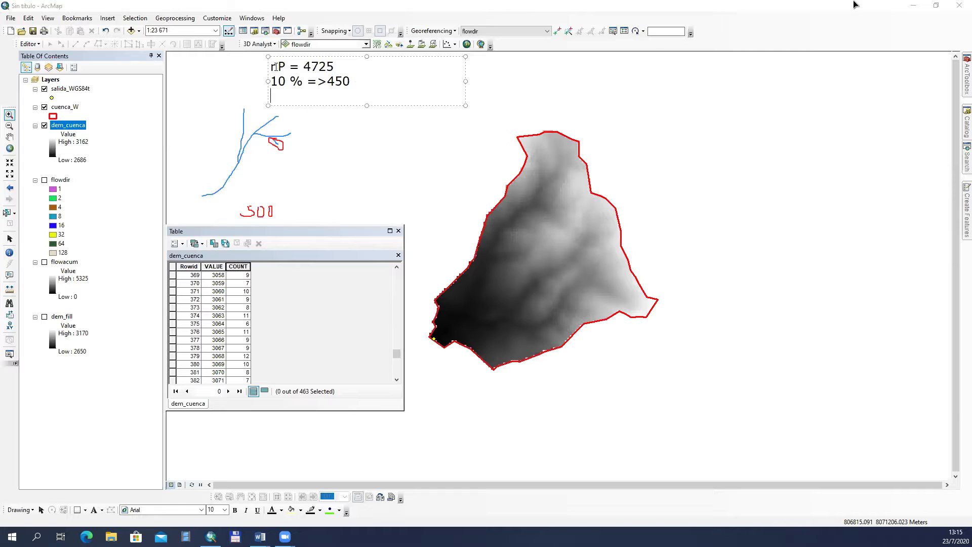
{"action": "type", "text": "5%       225"}
{"action": "left_click", "coordinate": [251, 157]}
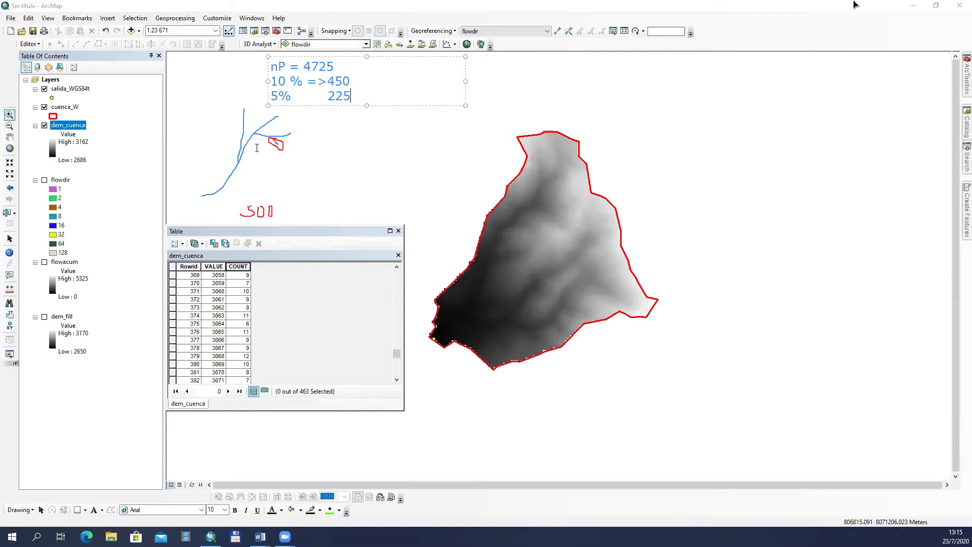
{"action": "left_click", "coordinate": [427, 49]}
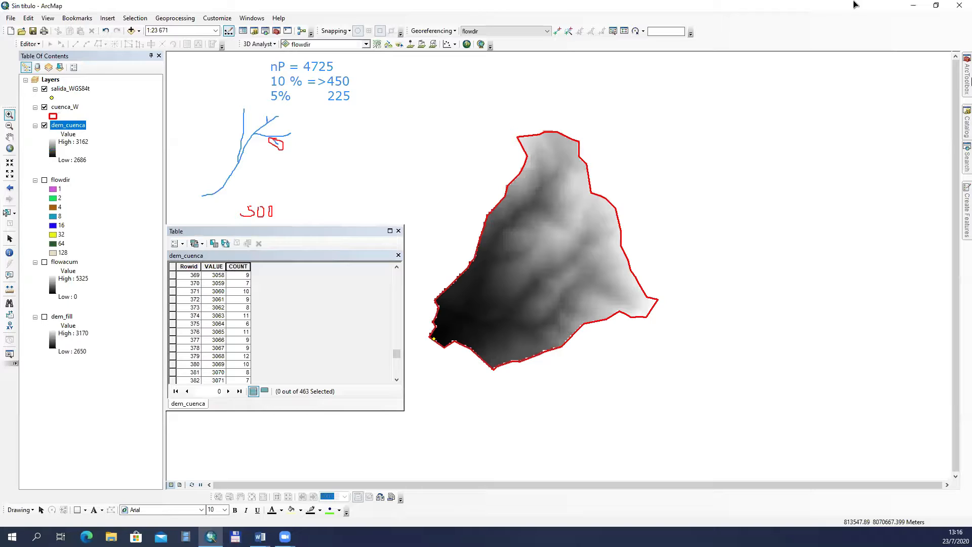
Step: Open the Spatial Analyst Raster Calculator and build the expression Con("flowacum">450,1)
{"action": "left_click", "coordinate": [966, 79]}
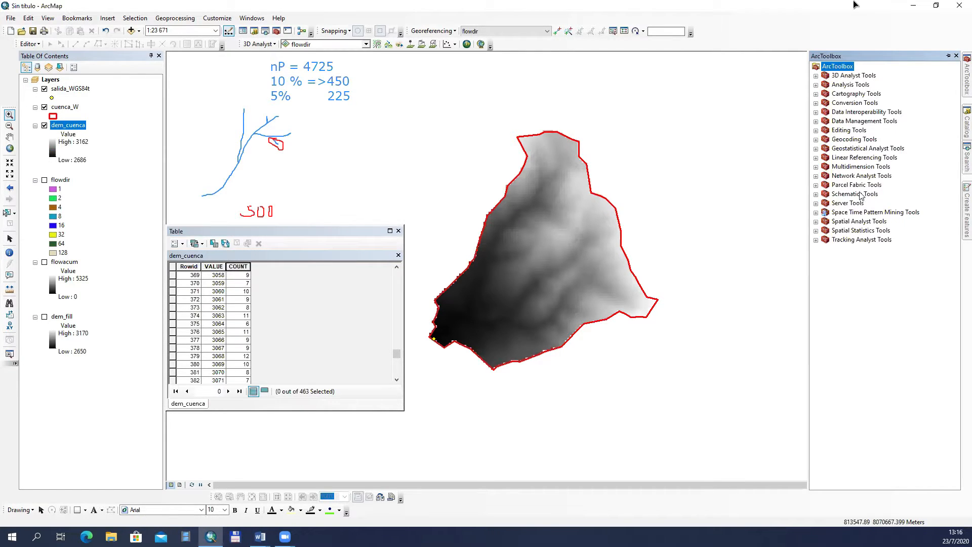
{"action": "left_click", "coordinate": [817, 223]}
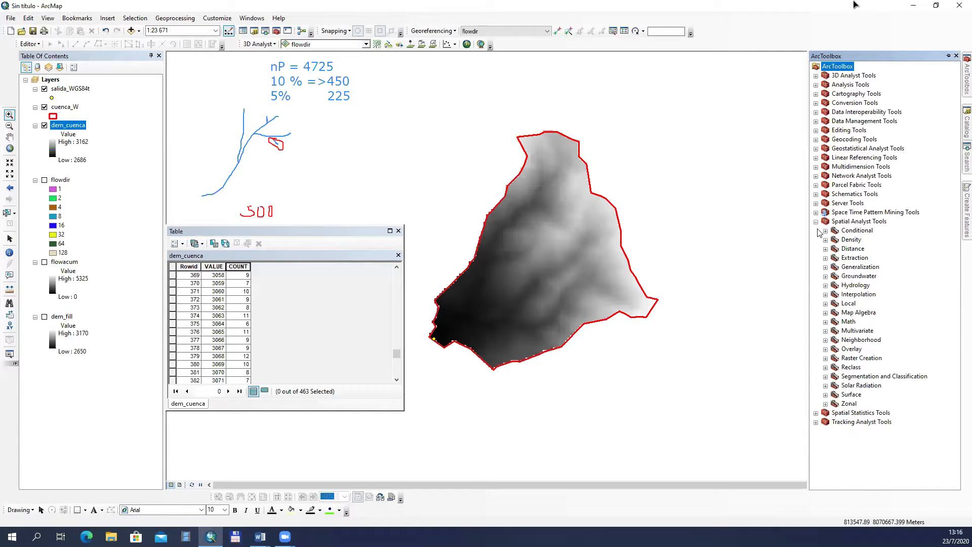
{"action": "left_click", "coordinate": [825, 312]}
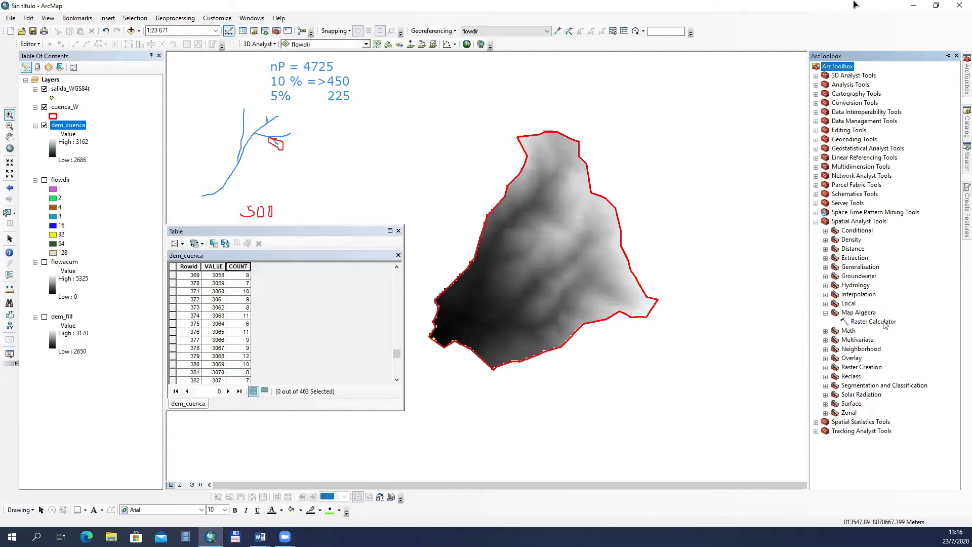
{"action": "left_click", "coordinate": [852, 324]}
{"action": "double_click", "coordinate": [852, 324]}
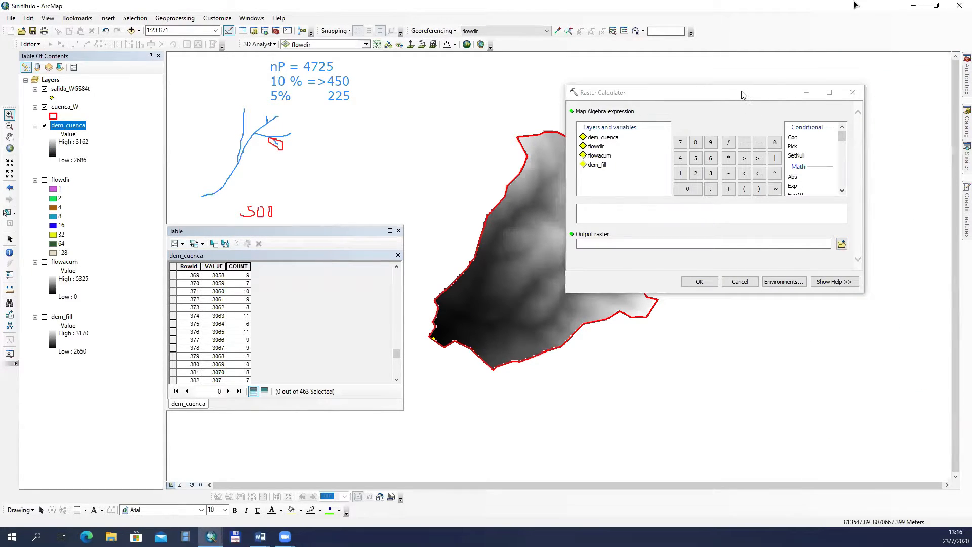
{"action": "left_click_drag", "start_coordinate": [741, 91], "coordinate": [798, 69]}
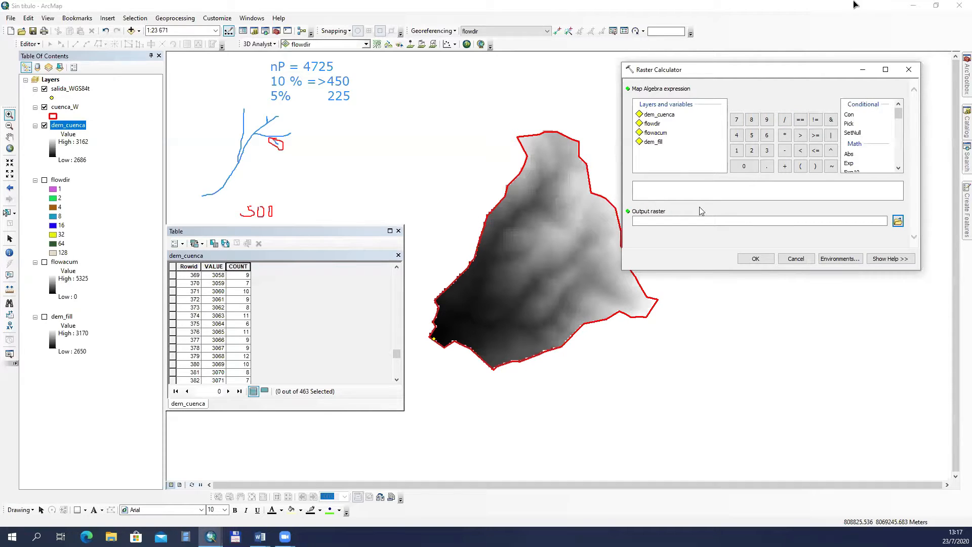
{"action": "left_click", "coordinate": [852, 115]}
{"action": "double_click", "coordinate": [852, 116]}
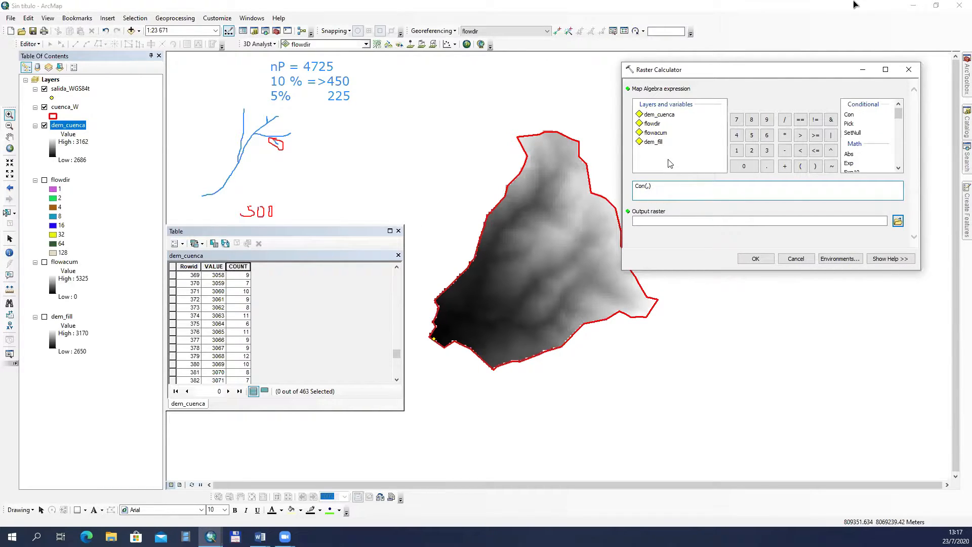
{"action": "double_click", "coordinate": [656, 133]}
{"action": "type", "text": ">450,1"}
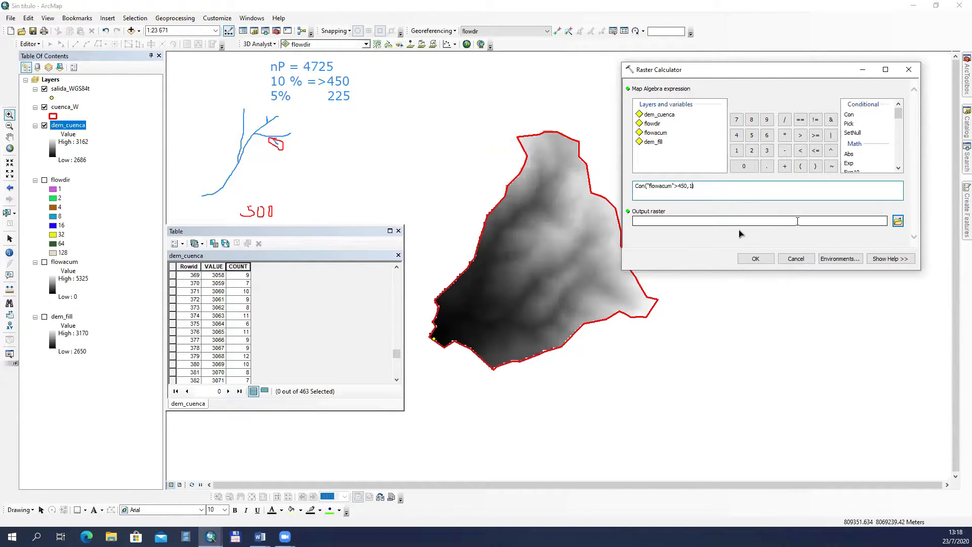
Step: Set the output raster to dren_450 in the lixo7 folder and run the calculation
{"action": "left_click", "coordinate": [797, 221]}
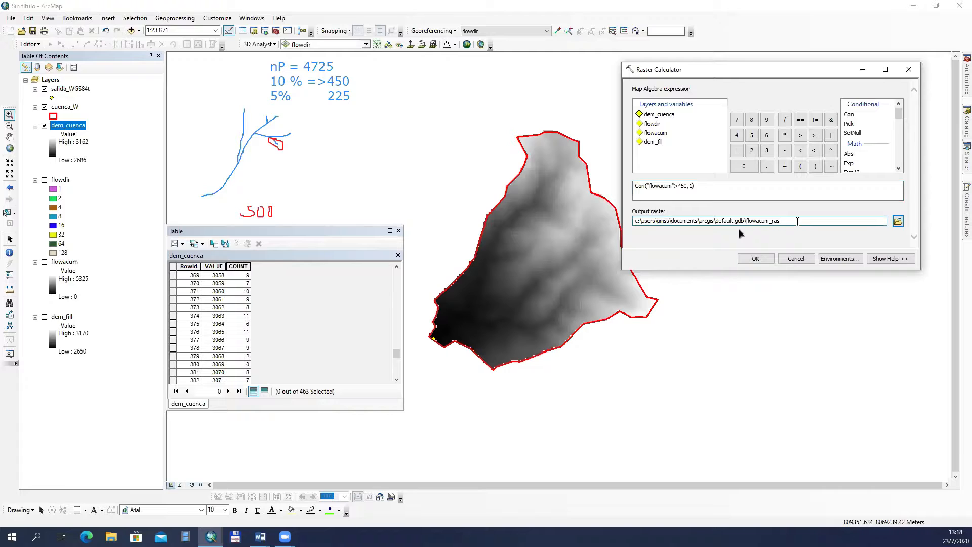
{"action": "left_click", "coordinate": [897, 221]}
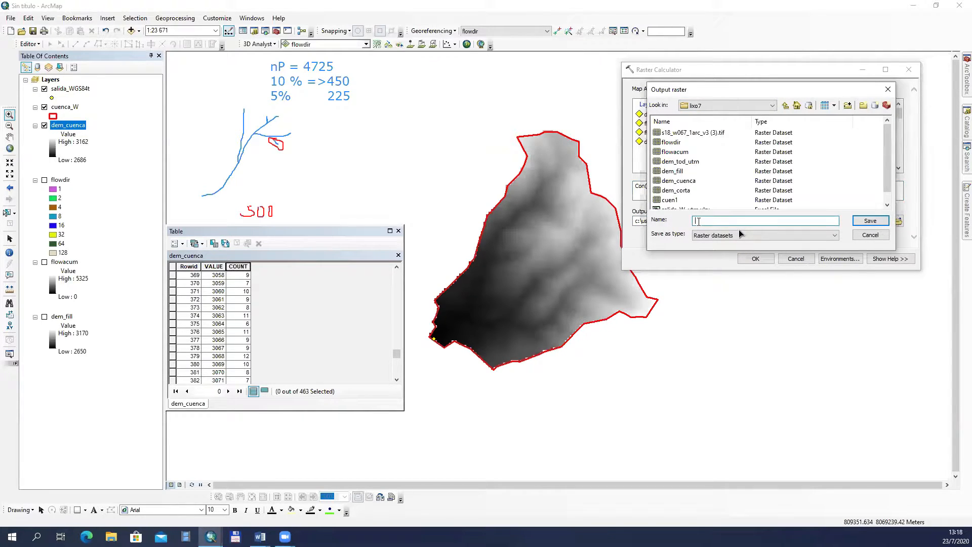
{"action": "type", "text": "dren_450"}
{"action": "left_click", "coordinate": [868, 221]}
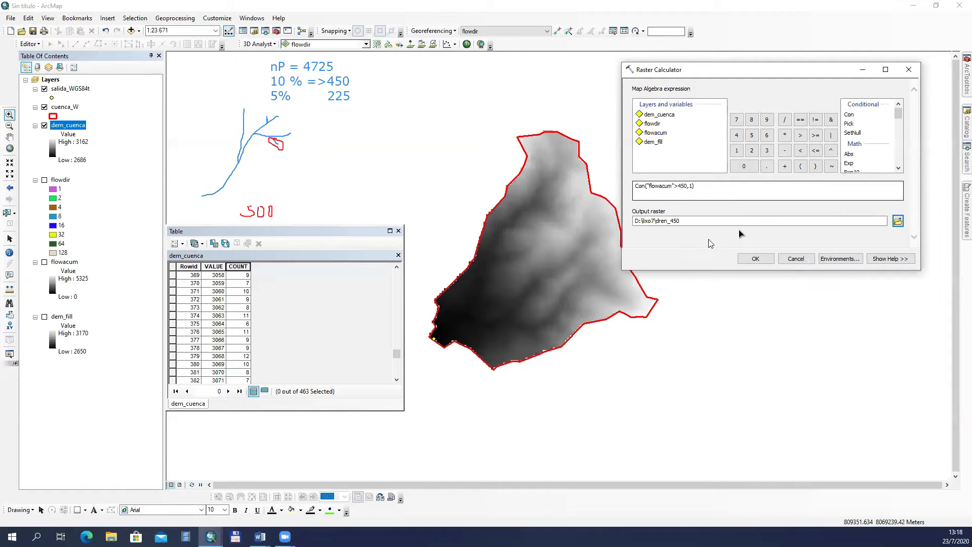
{"action": "left_click", "coordinate": [755, 259]}
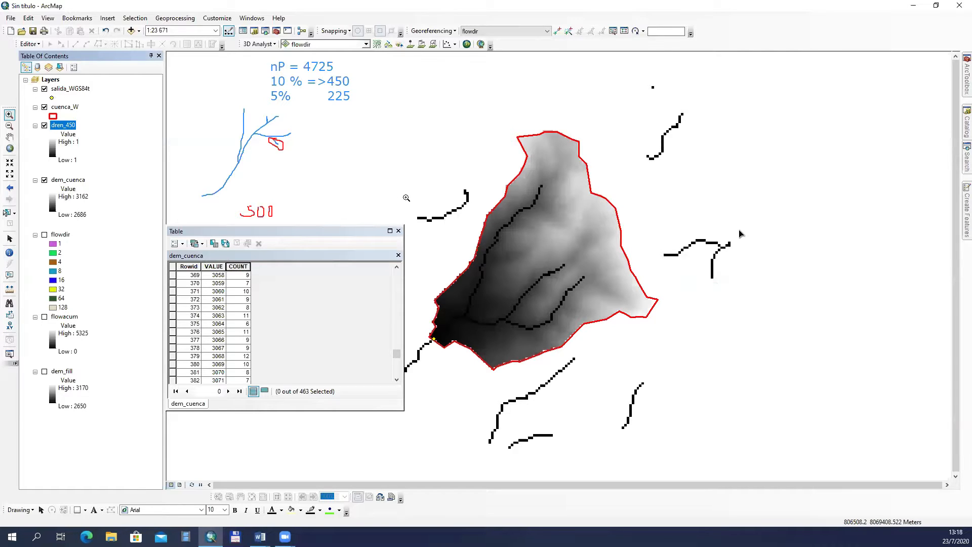
Step: Move the dem_cuenca table away from the sketch and display the flowacum layer
{"action": "left_click", "coordinate": [302, 259]}
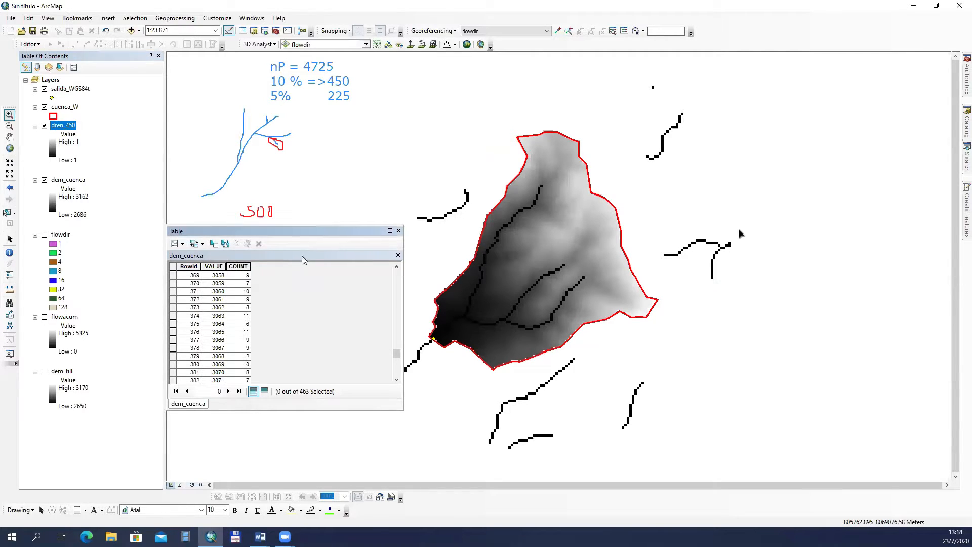
{"action": "left_click_drag", "start_coordinate": [318, 230], "coordinate": [303, 260]}
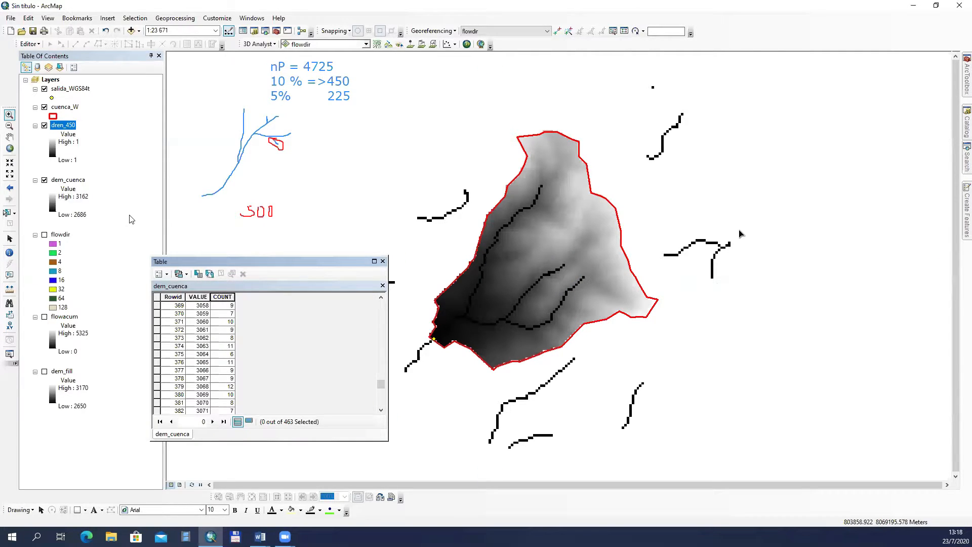
{"action": "left_click", "coordinate": [45, 318]}
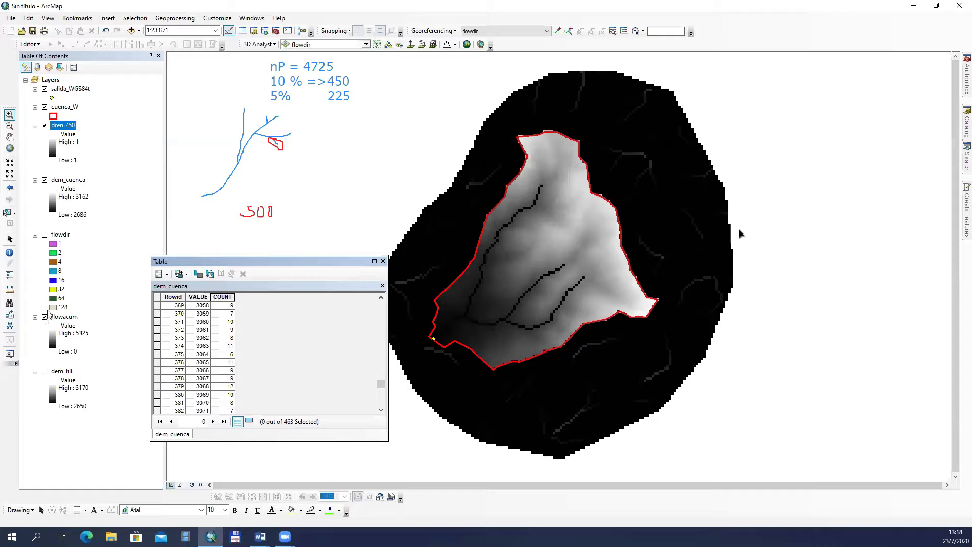
Step: Apply the green-to-blue color ramp to the dren_450 layer and close the dem_cuenca table
{"action": "left_click", "coordinate": [63, 142]}
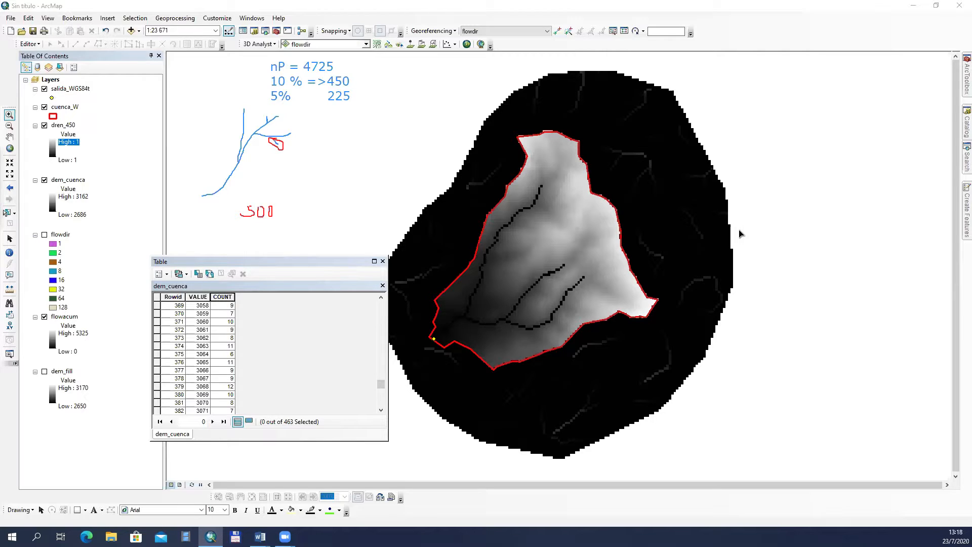
{"action": "left_click", "coordinate": [351, 182]}
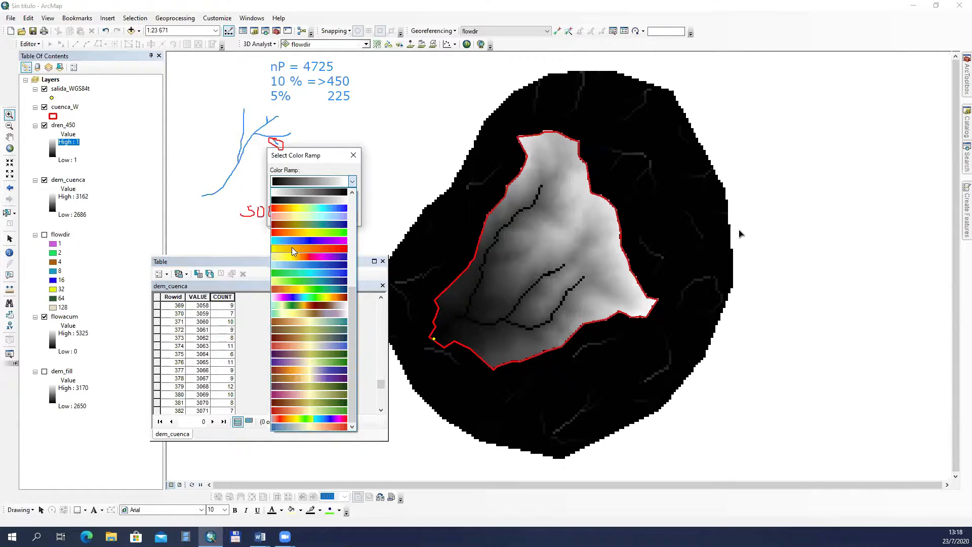
{"action": "left_click", "coordinate": [292, 273]}
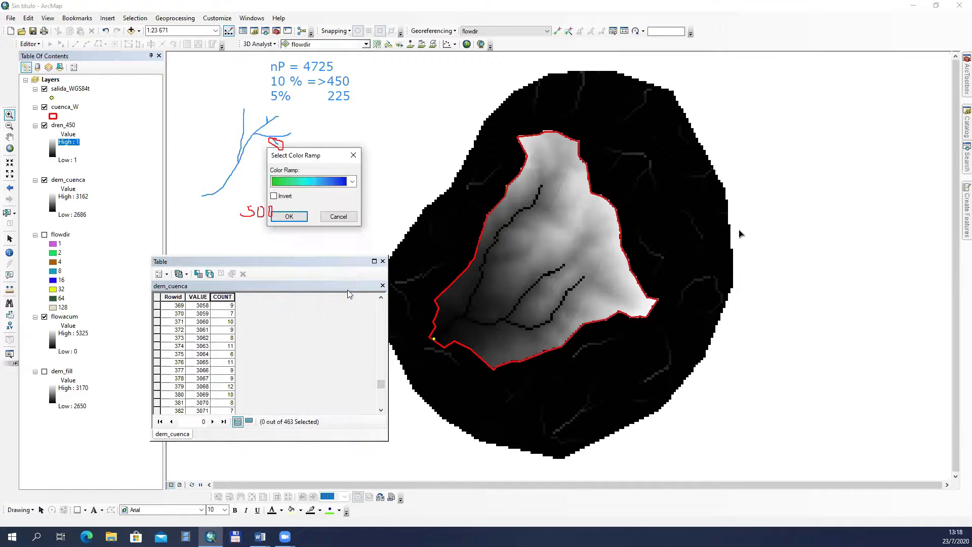
{"action": "left_click", "coordinate": [296, 217]}
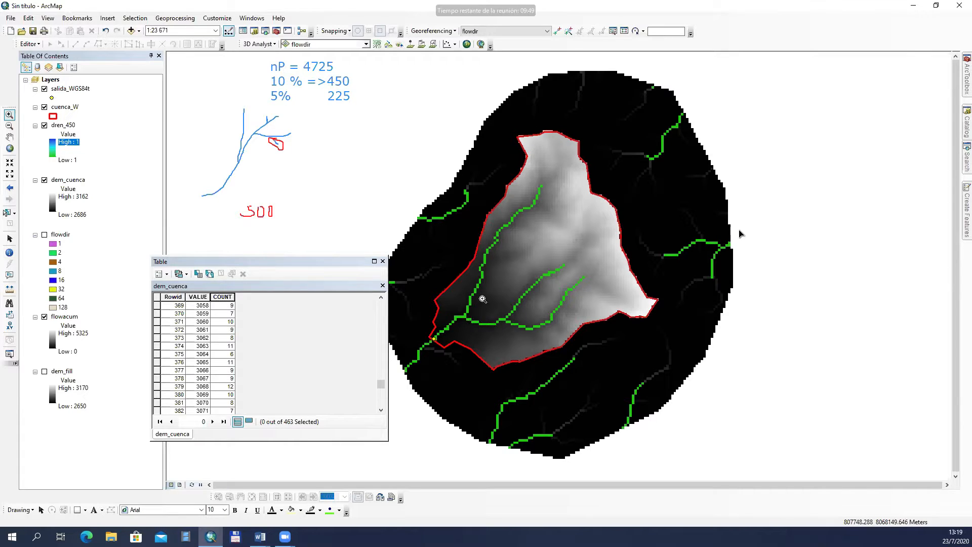
{"action": "left_click", "coordinate": [382, 261]}
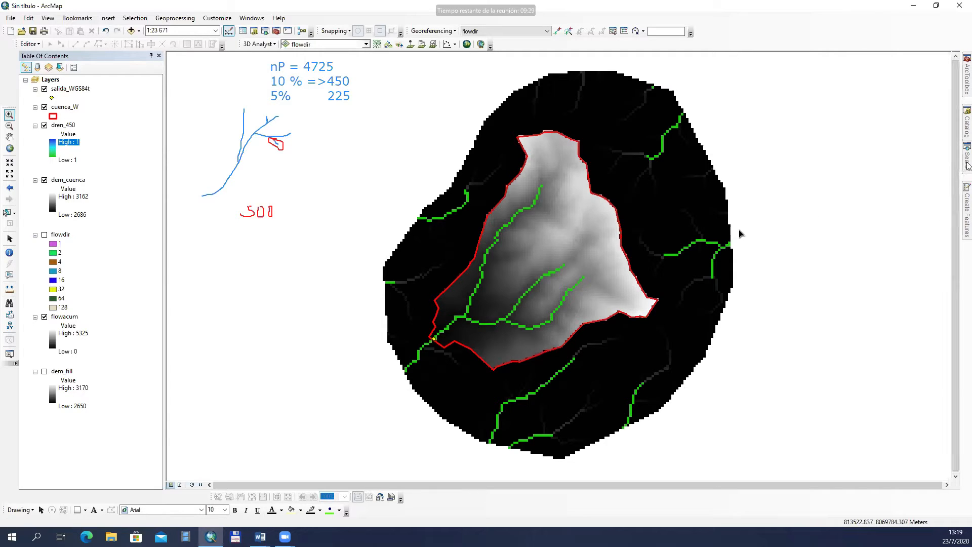
Step: Reopen the Raster Calculator and build the expression Con("flowacum" > 200,1)
{"action": "mouse_move", "coordinate": [967, 164]}
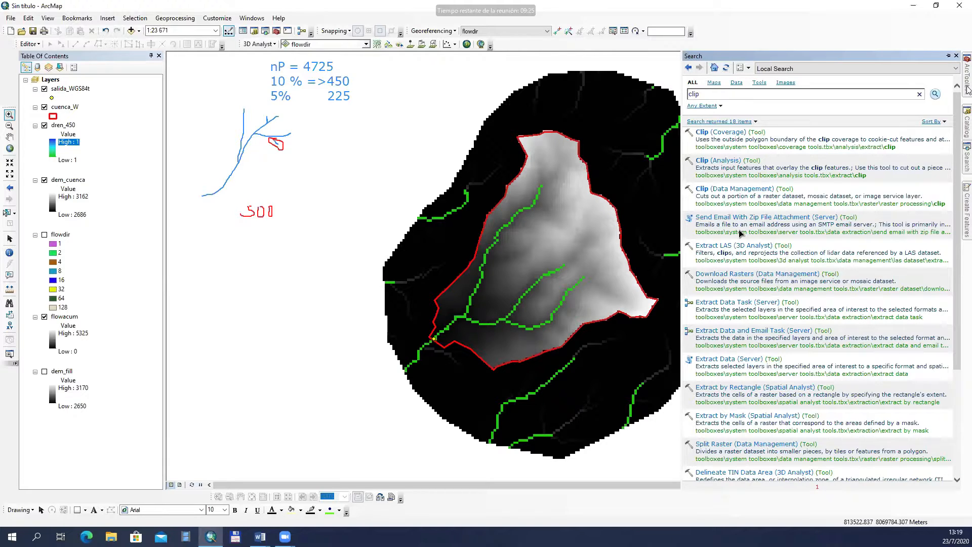
{"action": "mouse_move", "coordinate": [966, 88]}
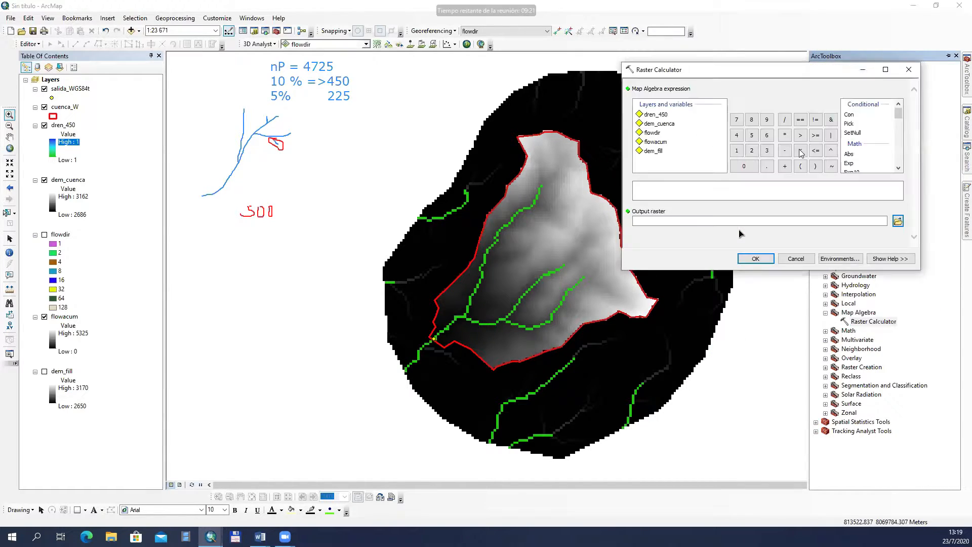
{"action": "double_click", "coordinate": [853, 115]}
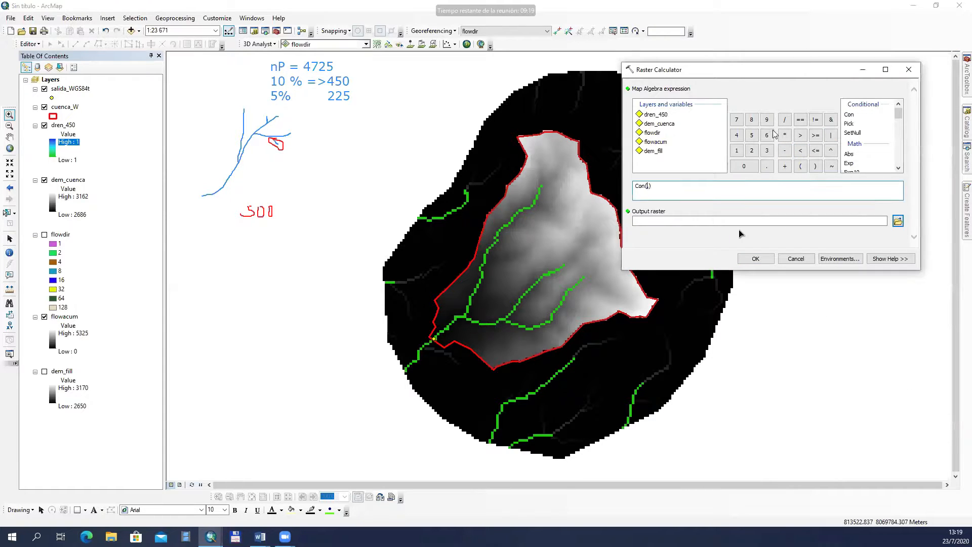
{"action": "double_click", "coordinate": [656, 141]}
{"action": "left_click", "coordinate": [800, 135]}
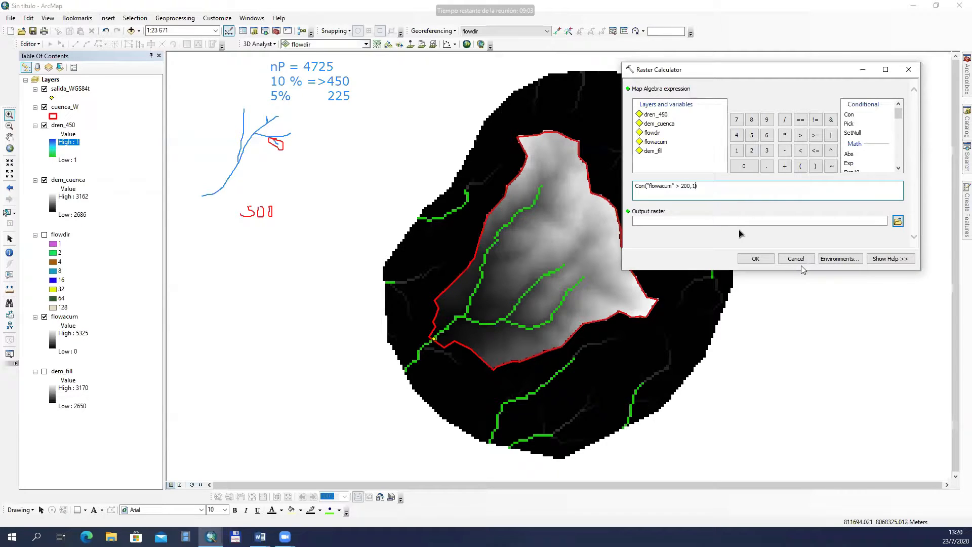
Step: Run the raster calculation and toggle the resulting drainage layer on and off to compare it with dren_450
{"action": "left_click", "coordinate": [755, 259]}
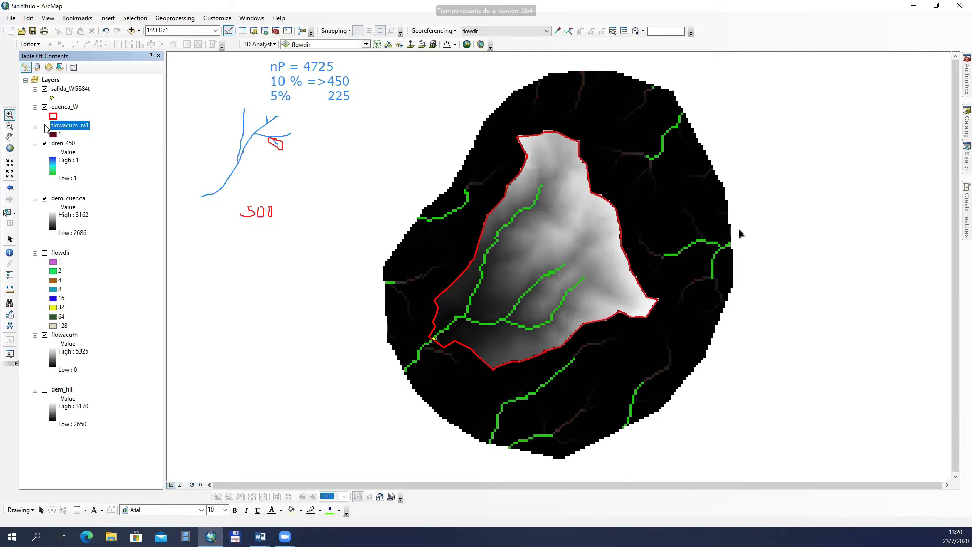
{"action": "left_click", "coordinate": [44, 126]}
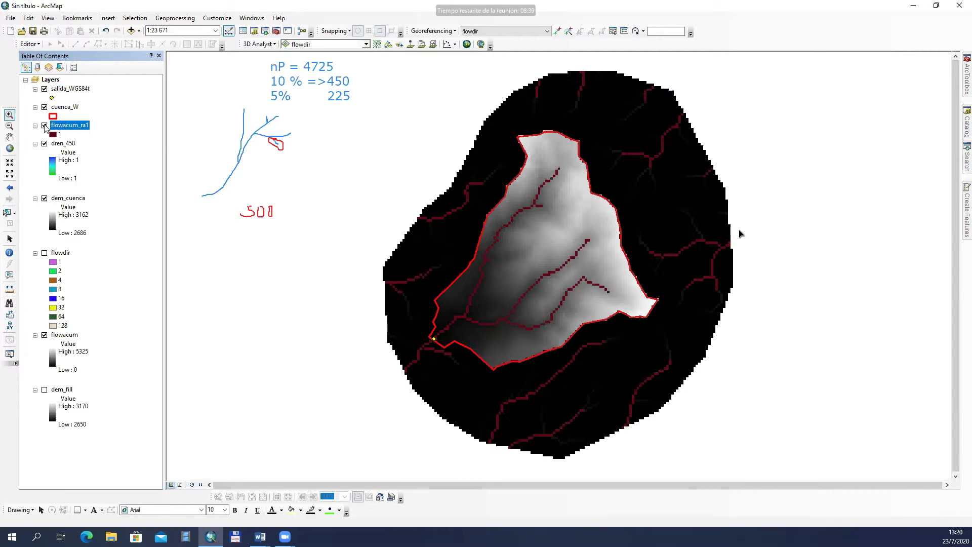
{"action": "left_click", "coordinate": [44, 125]}
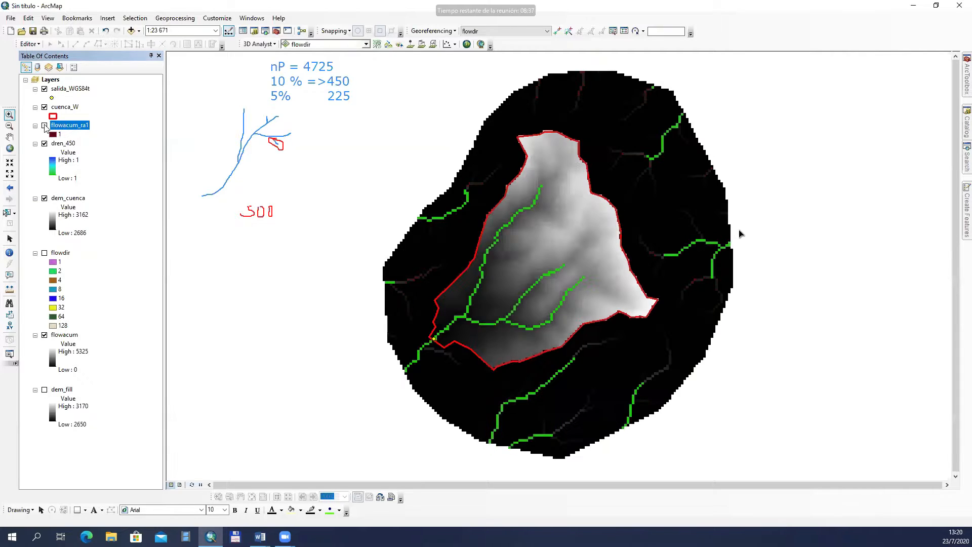
{"action": "left_click", "coordinate": [45, 126]}
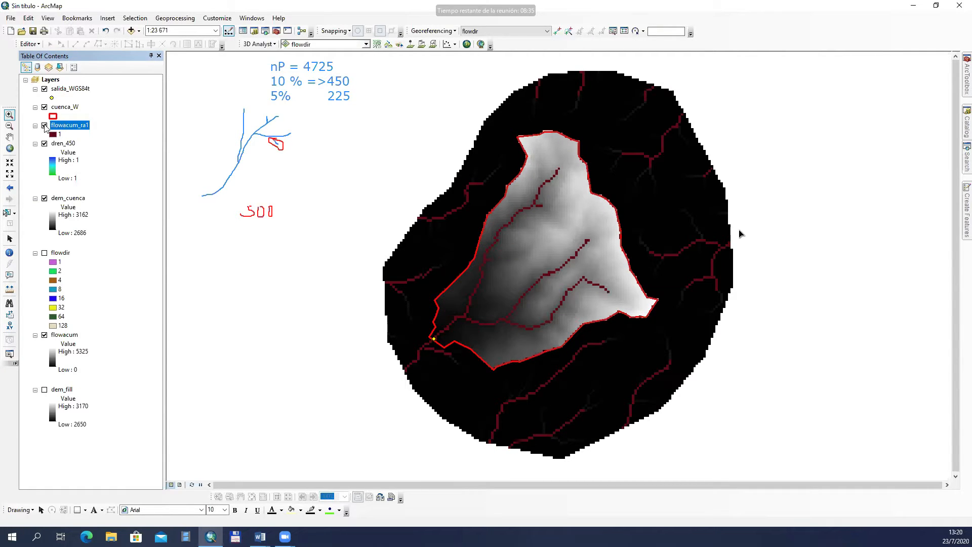
{"action": "left_click", "coordinate": [44, 125]}
{"action": "key", "text": "alt+Tab"}
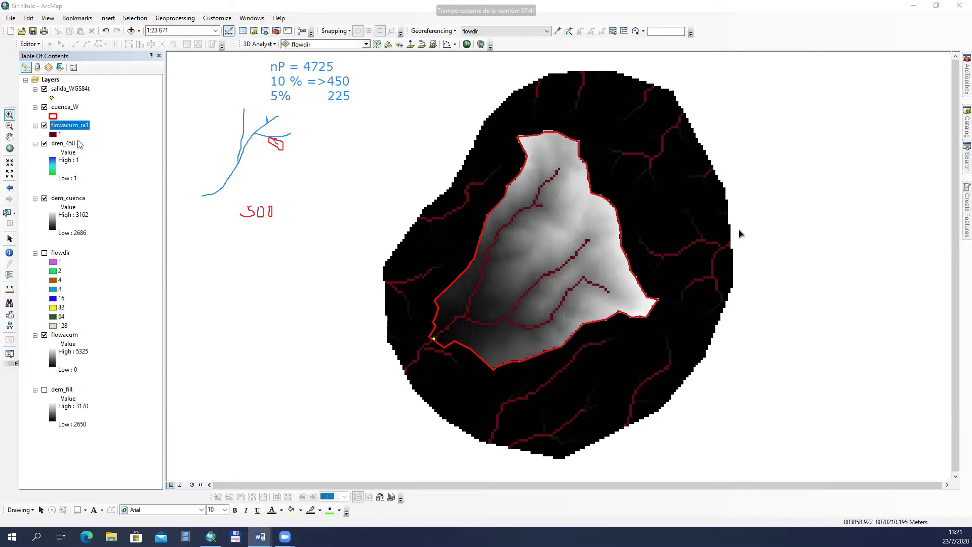
{"action": "left_click", "coordinate": [45, 125]}
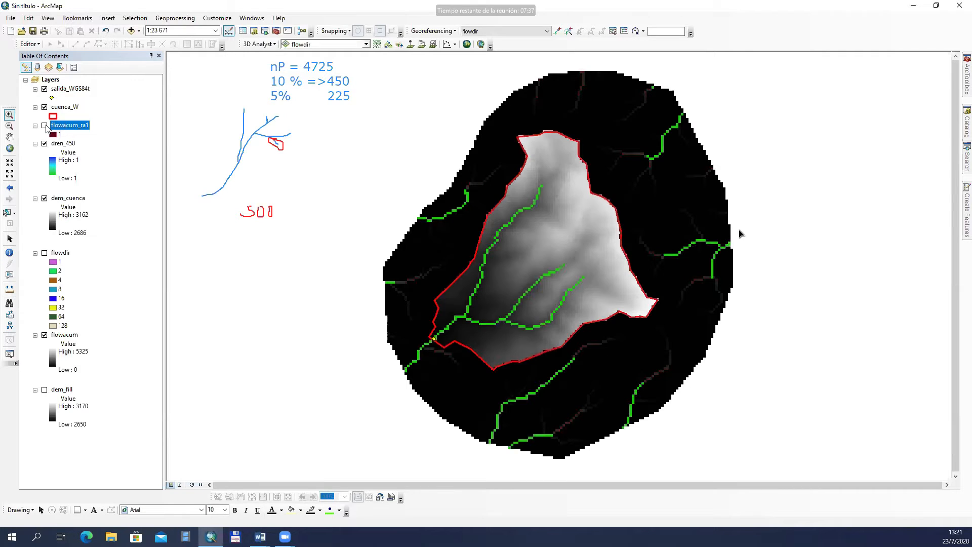
{"action": "left_click", "coordinate": [45, 126]}
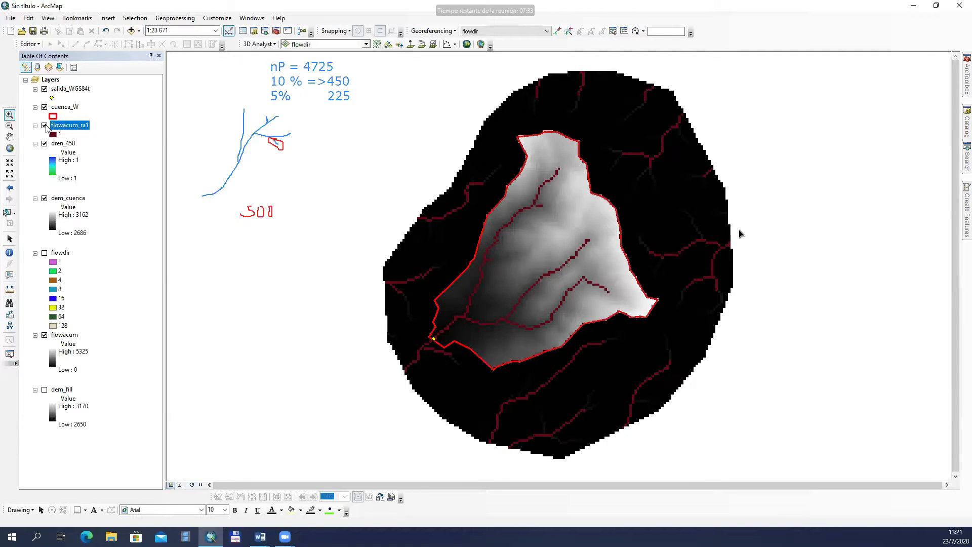
{"action": "left_click", "coordinate": [45, 125]}
{"action": "left_click", "coordinate": [45, 126]}
Step: Start the Stream to Feature tool from the Hydrology toolset with flowacum_ra1 as stream raster and flowdir as flow direction raster
{"action": "mouse_move", "coordinate": [967, 90]}
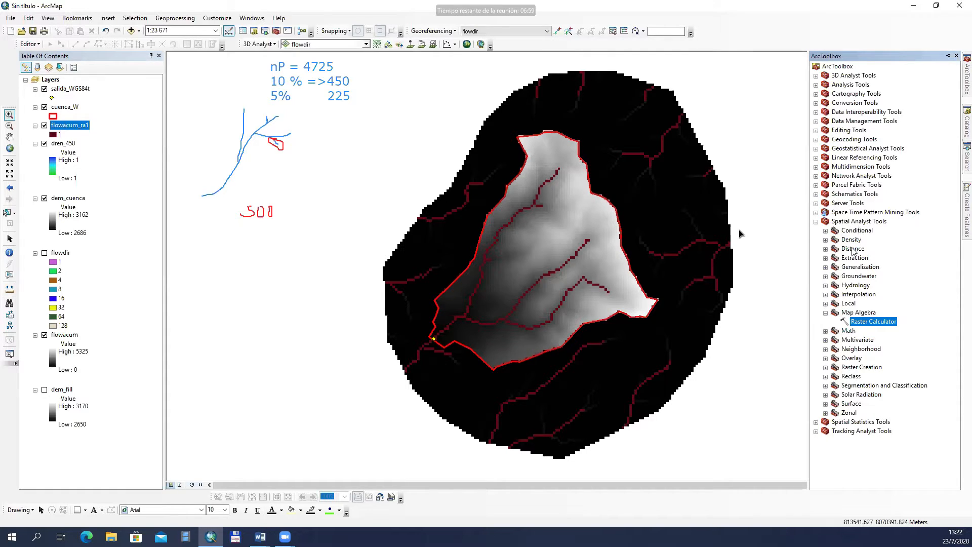
{"action": "left_click", "coordinate": [826, 313]}
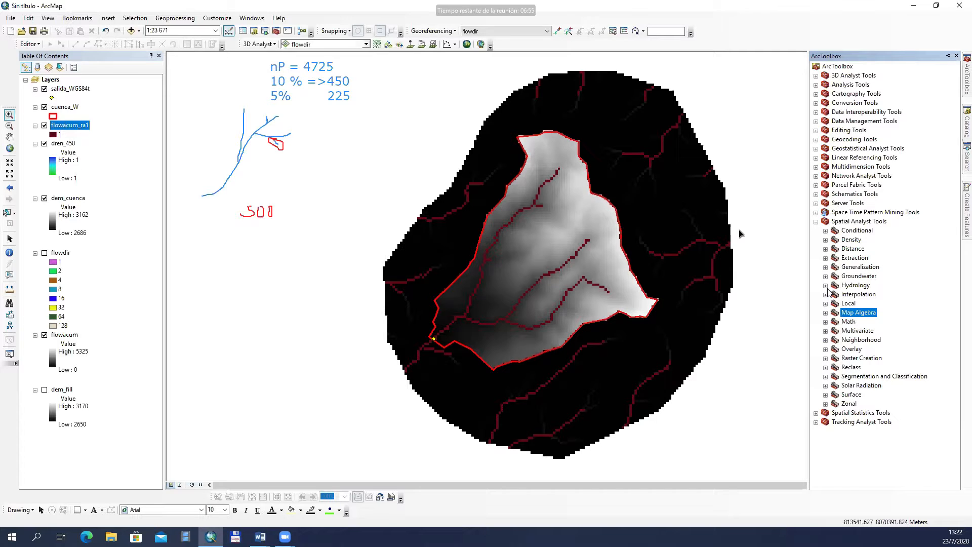
{"action": "left_click", "coordinate": [826, 286]}
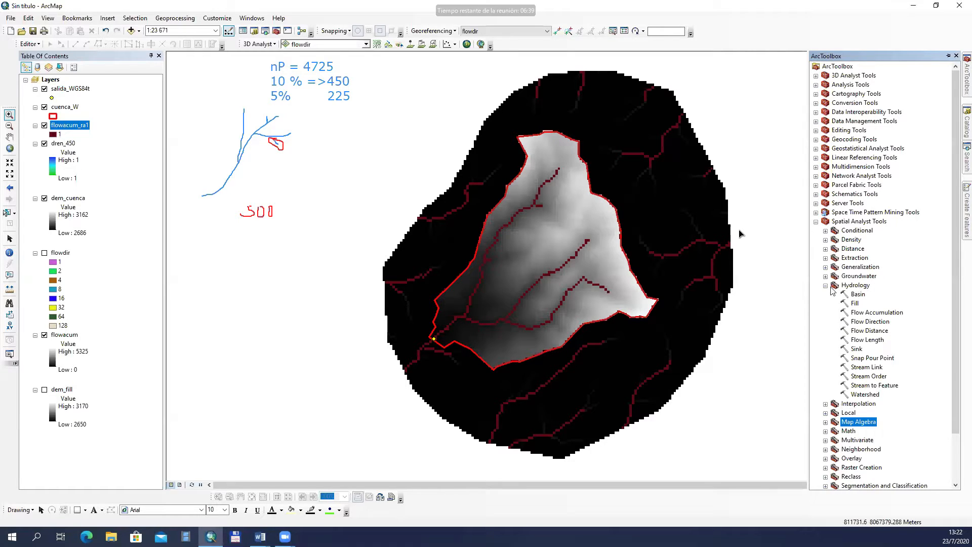
{"action": "double_click", "coordinate": [846, 387]}
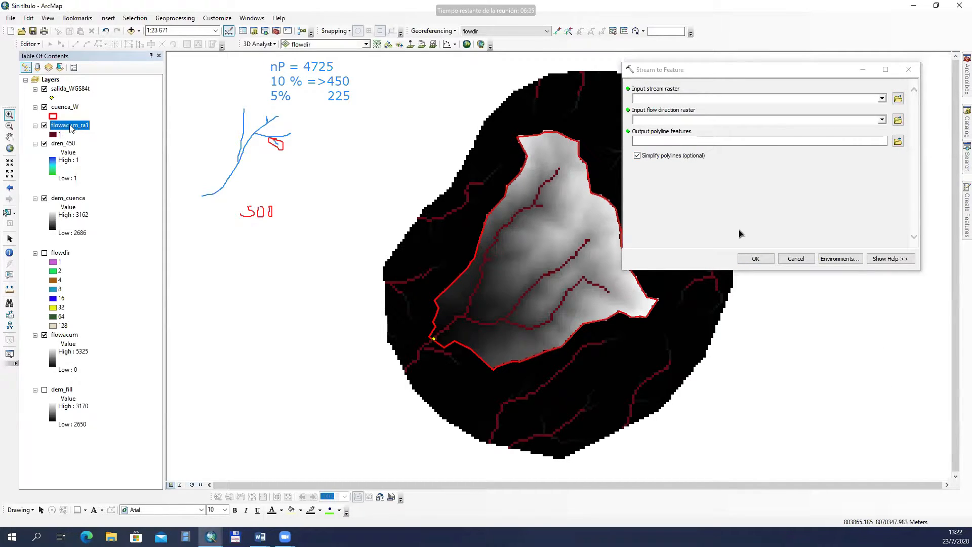
{"action": "left_click_drag", "start_coordinate": [541, 133], "coordinate": [702, 103]}
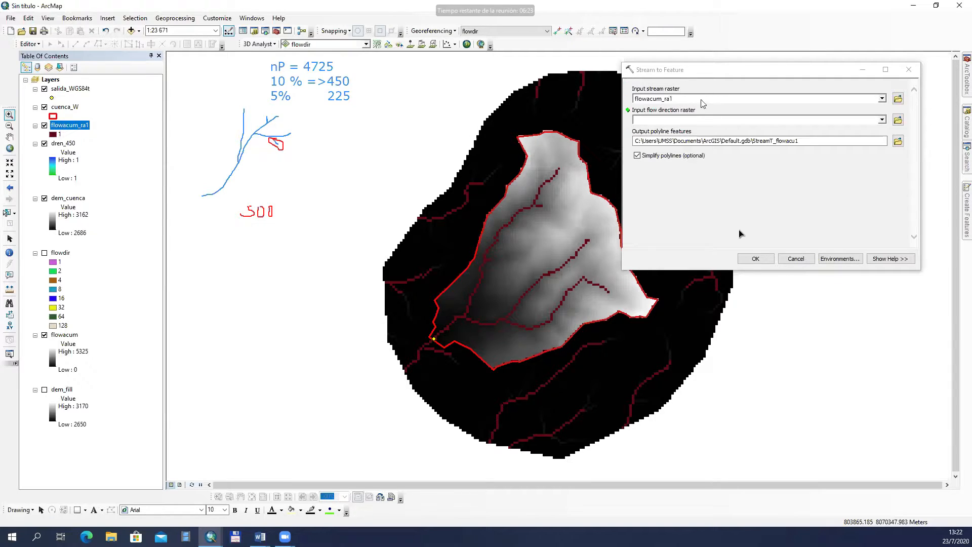
{"action": "left_click", "coordinate": [676, 118]}
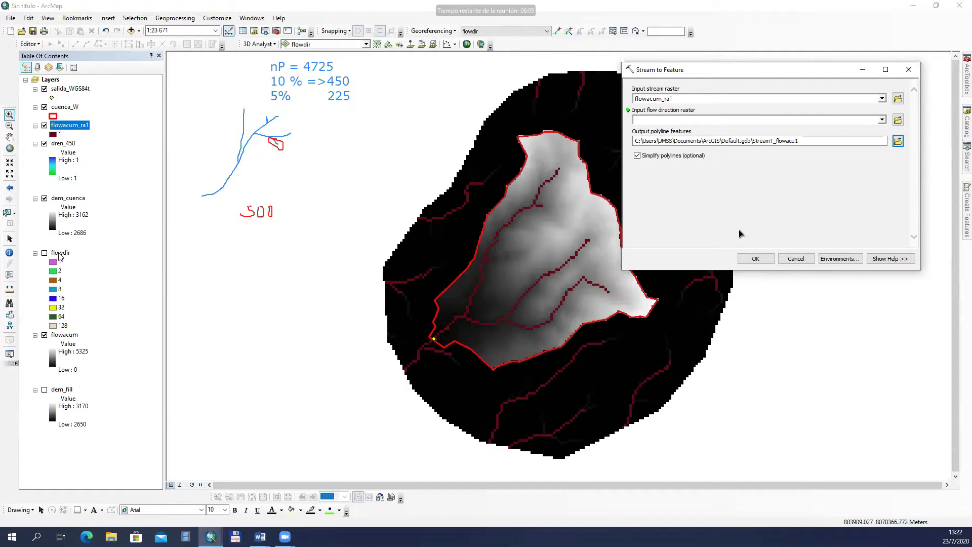
{"action": "left_click_drag", "start_coordinate": [56, 255], "coordinate": [692, 124]}
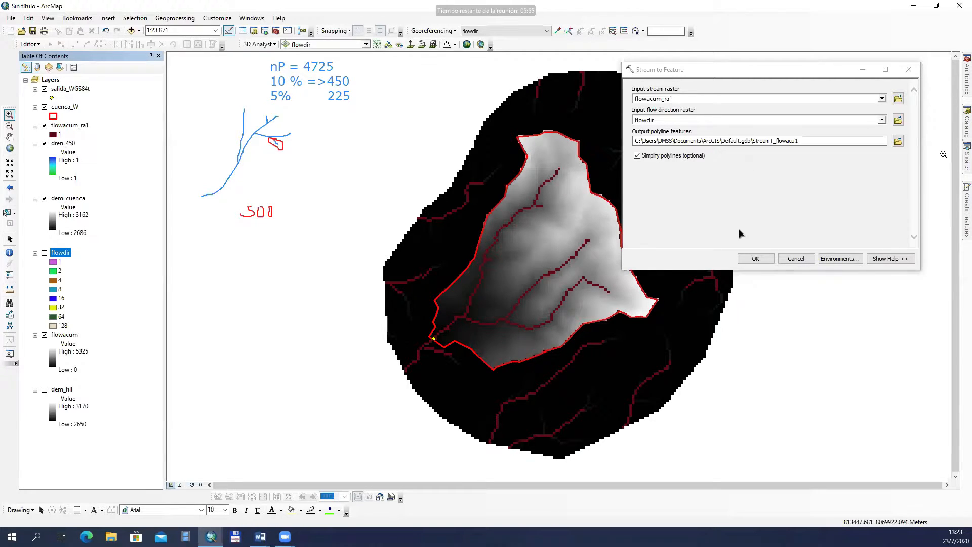
Step: Set the output polyline features to rios_200 in the lixo7 folder and run the stream conversion
{"action": "left_click", "coordinate": [897, 142]}
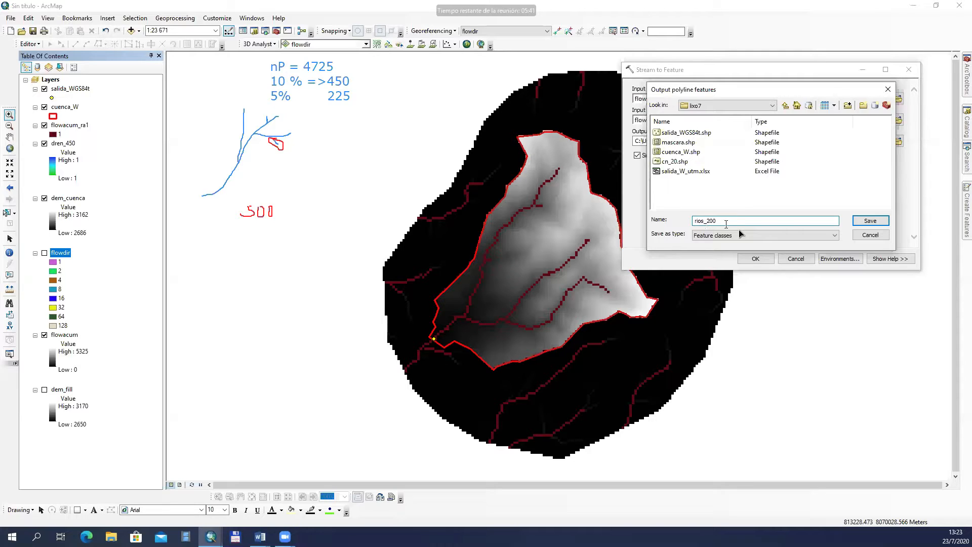
{"action": "left_click", "coordinate": [870, 221]}
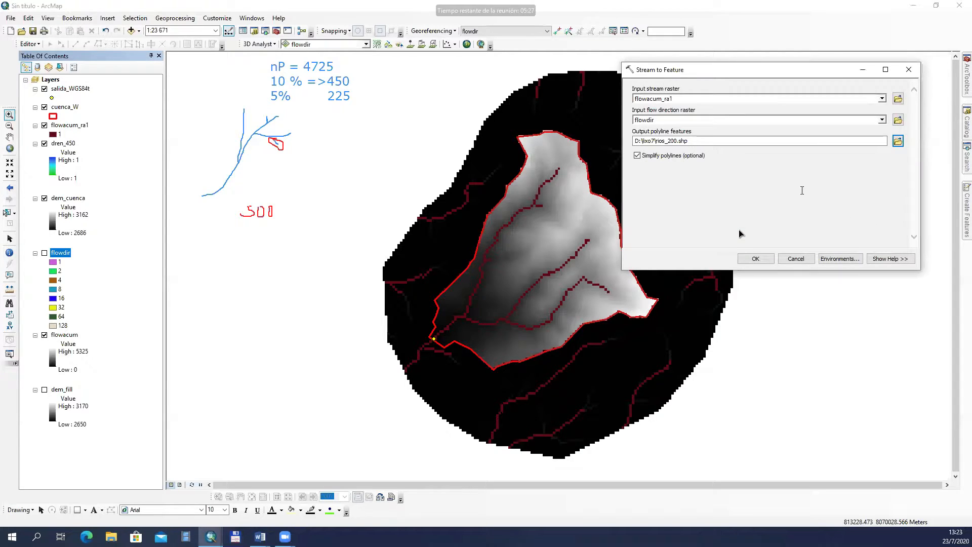
{"action": "left_click", "coordinate": [755, 258]}
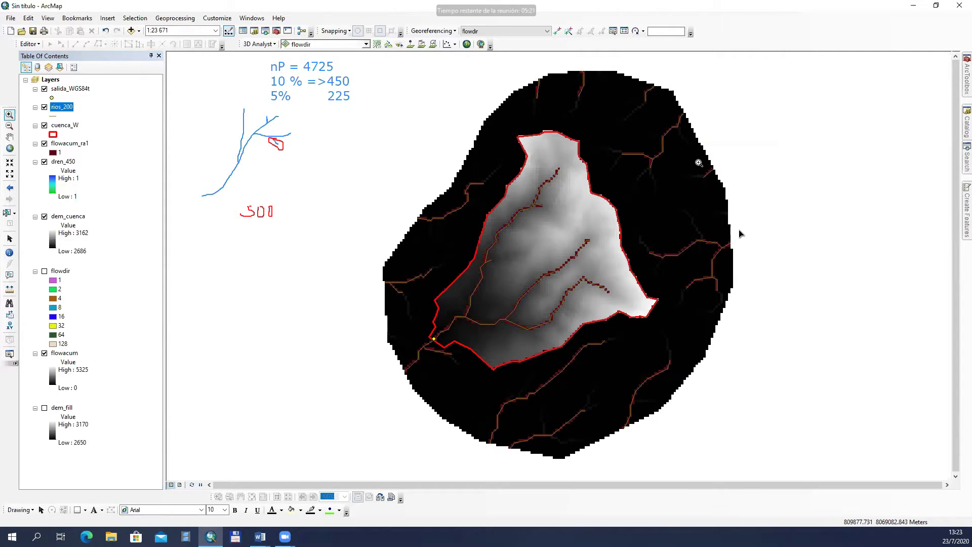
Step: Symbolize the rios_200 layer with the Highway Ramp line style recolored to blue
{"action": "left_click", "coordinate": [53, 118]}
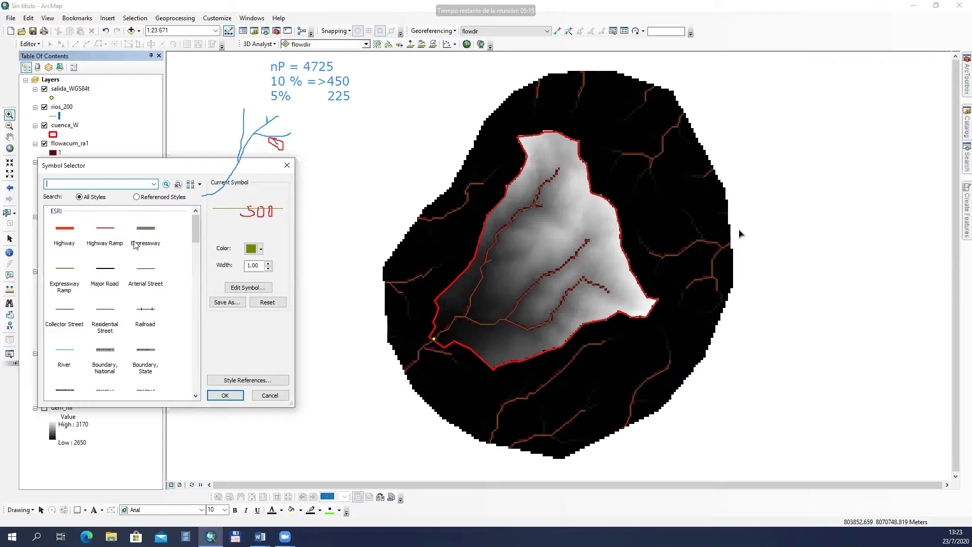
{"action": "left_click", "coordinate": [106, 228]}
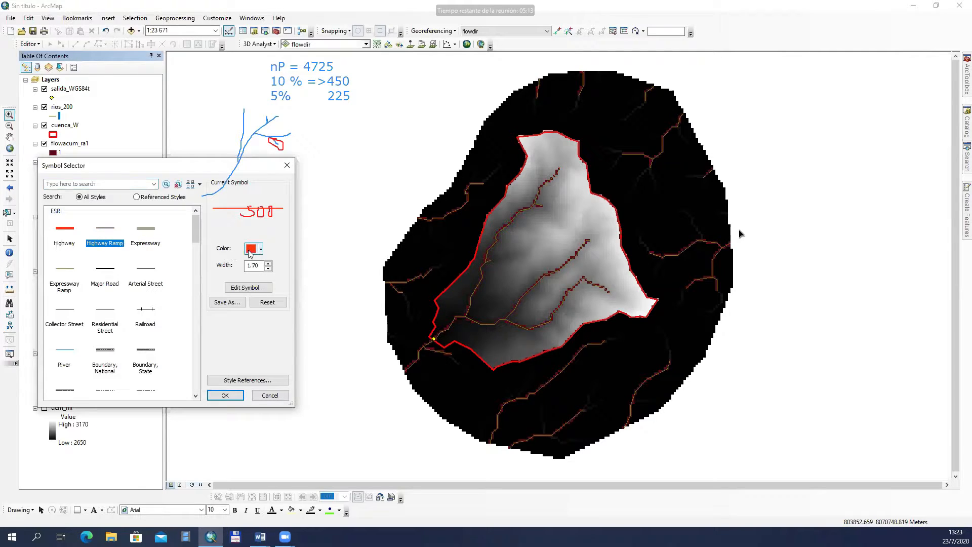
{"action": "left_click", "coordinate": [261, 250]}
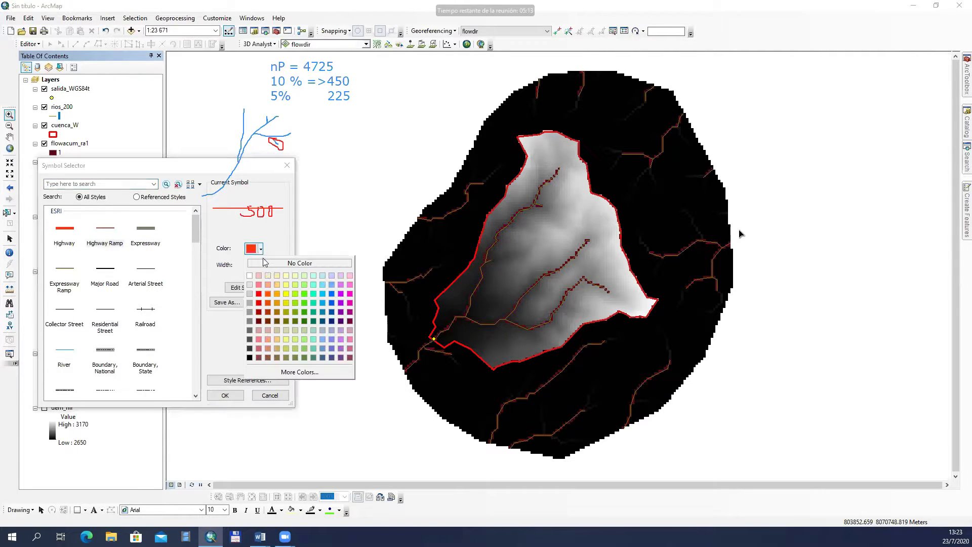
{"action": "left_click", "coordinate": [332, 312]}
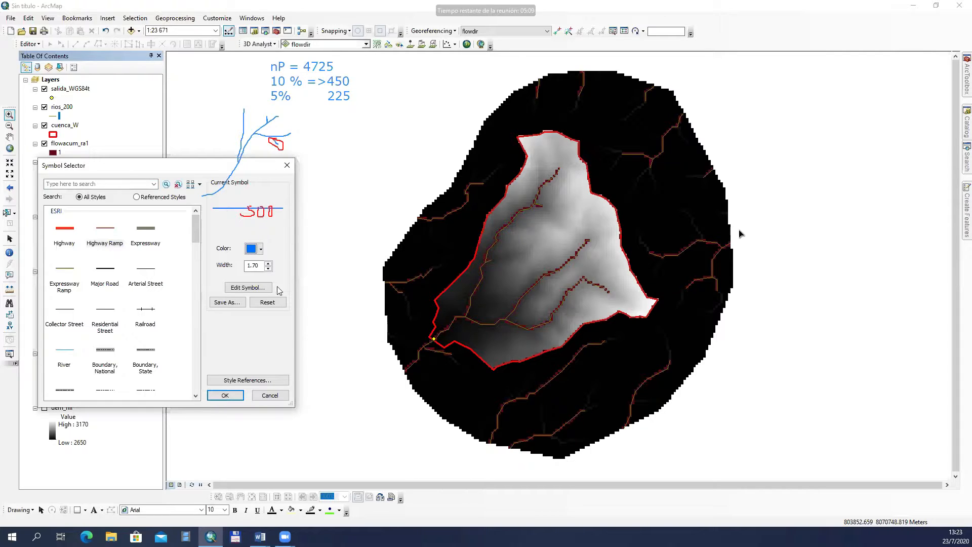
{"action": "left_click", "coordinate": [218, 394]}
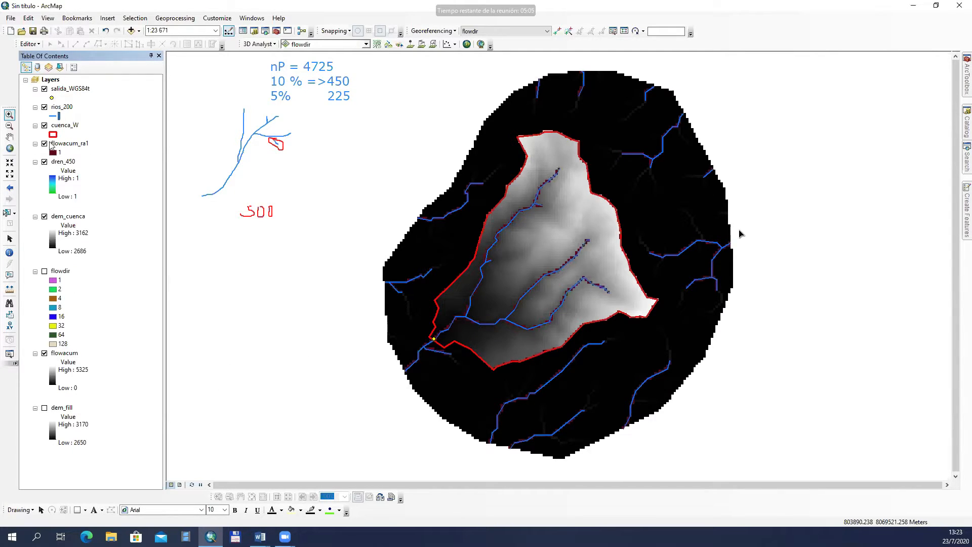
Step: Remove the flowacum_ra1 and dren_450 raster layers from the map
{"action": "left_click", "coordinate": [44, 144]}
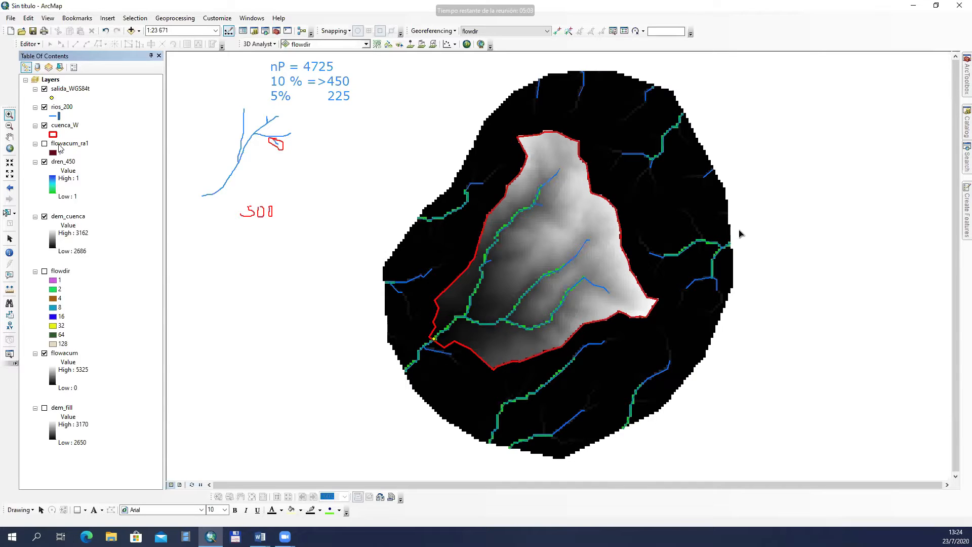
{"action": "left_click", "coordinate": [60, 146]}
{"action": "right_click", "coordinate": [60, 146]}
{"action": "left_click", "coordinate": [96, 162]}
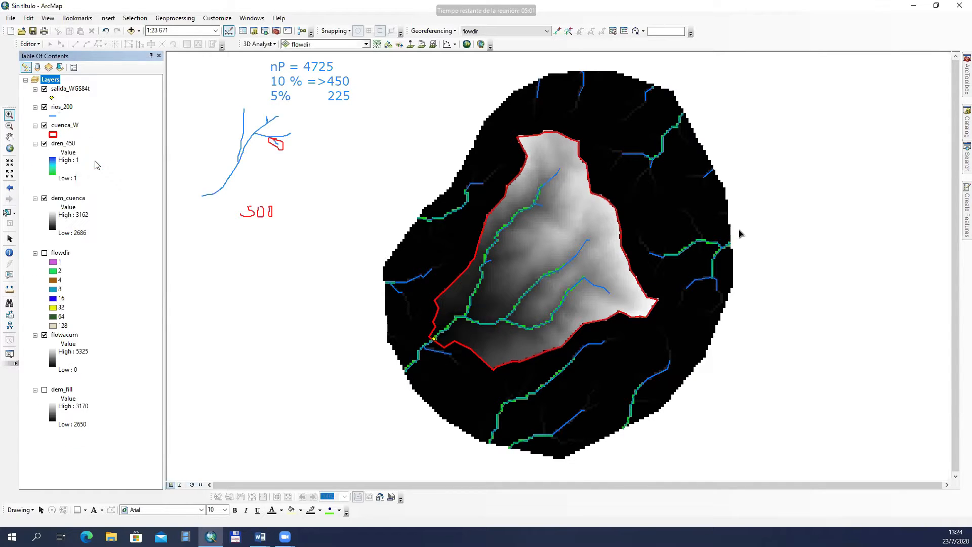
{"action": "left_click", "coordinate": [65, 145]}
{"action": "right_click", "coordinate": [65, 145]}
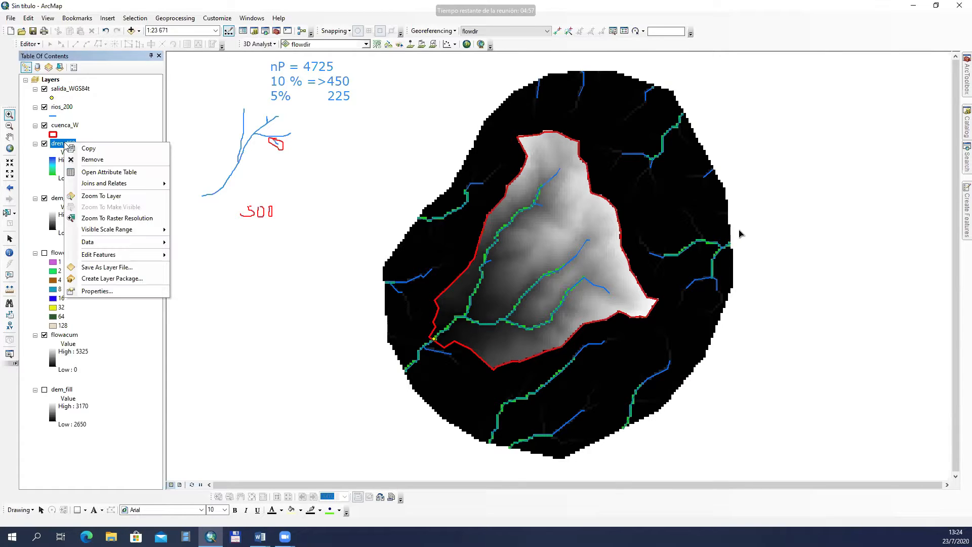
{"action": "left_click", "coordinate": [104, 161]}
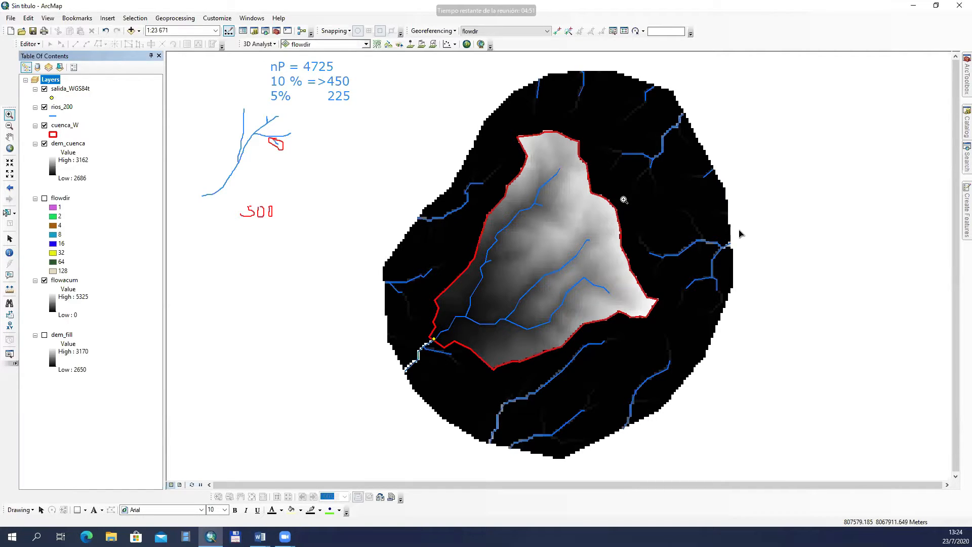
Step: Toggle the flowacum layer to check the vector streams against it, and hide both the dem_cuenca and flowacum layers
{"action": "left_click", "coordinate": [45, 280]}
{"action": "left_click", "coordinate": [45, 280]}
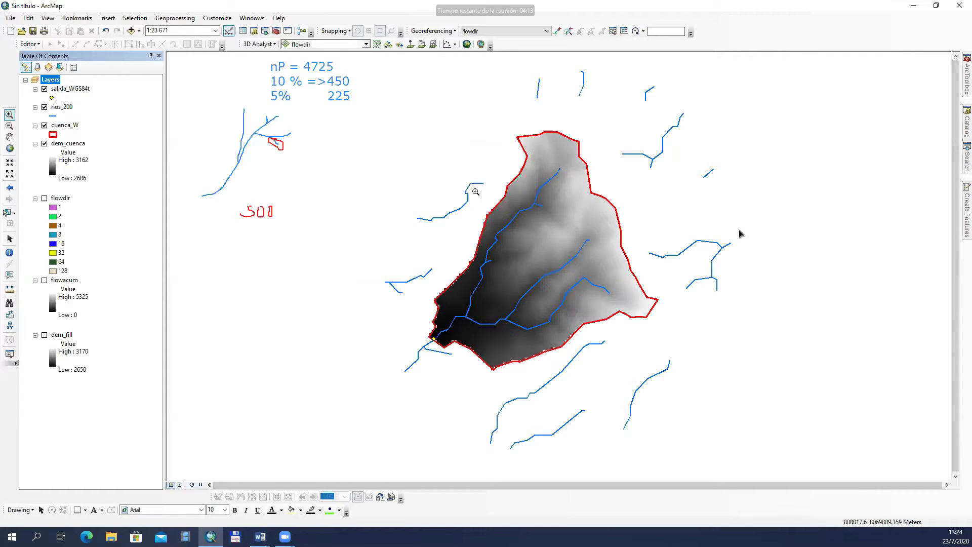
{"action": "left_click", "coordinate": [45, 280]}
{"action": "left_click", "coordinate": [44, 280]}
{"action": "left_click", "coordinate": [45, 281]}
{"action": "left_click", "coordinate": [44, 280]}
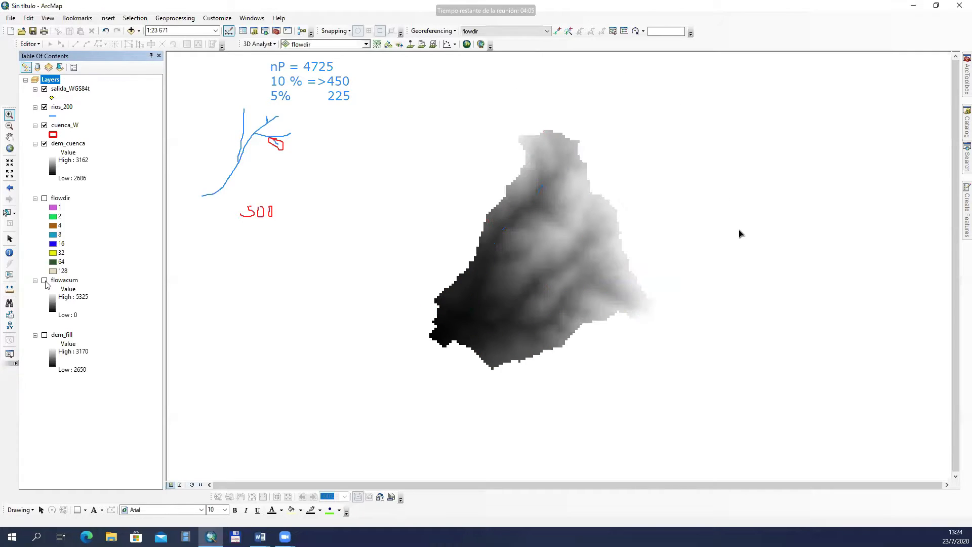
{"action": "left_click", "coordinate": [45, 280]}
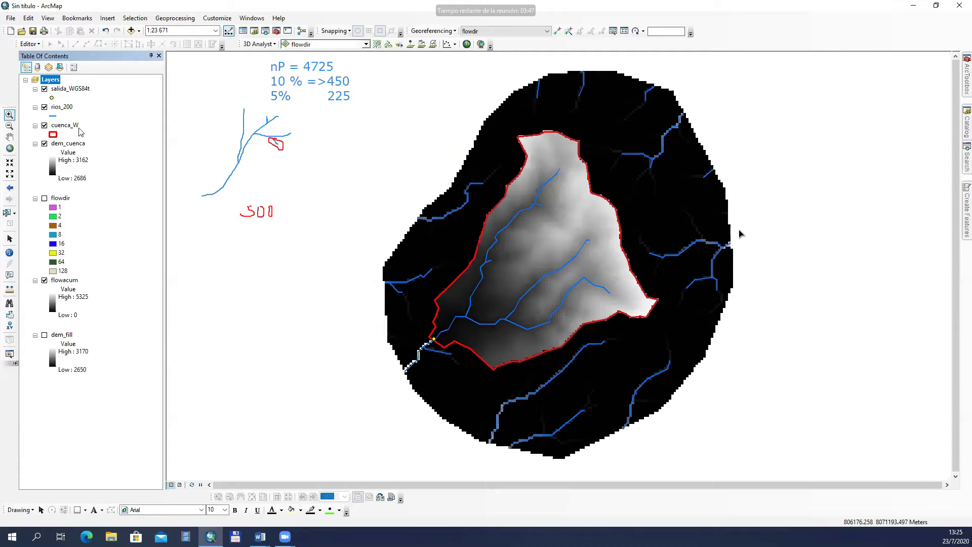
{"action": "left_click", "coordinate": [45, 144]}
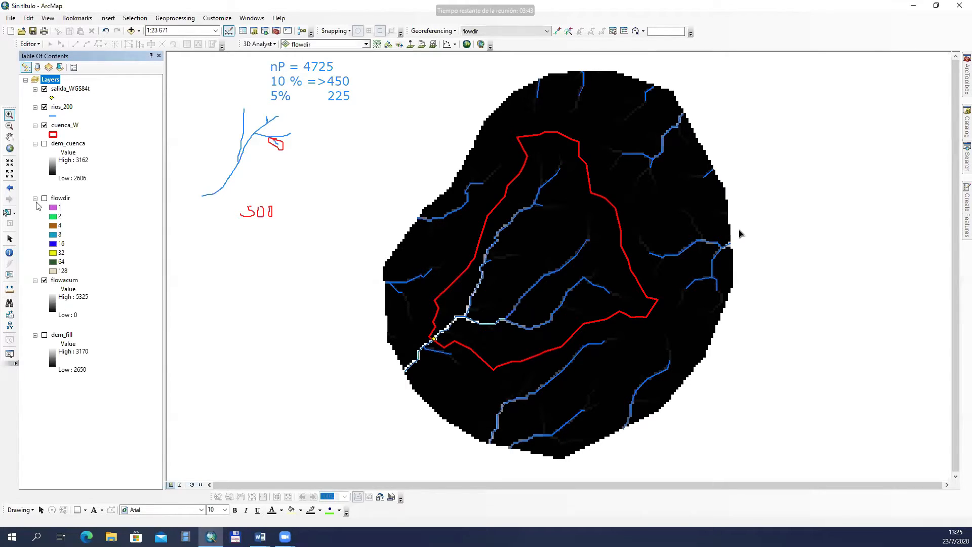
{"action": "left_click", "coordinate": [45, 280]}
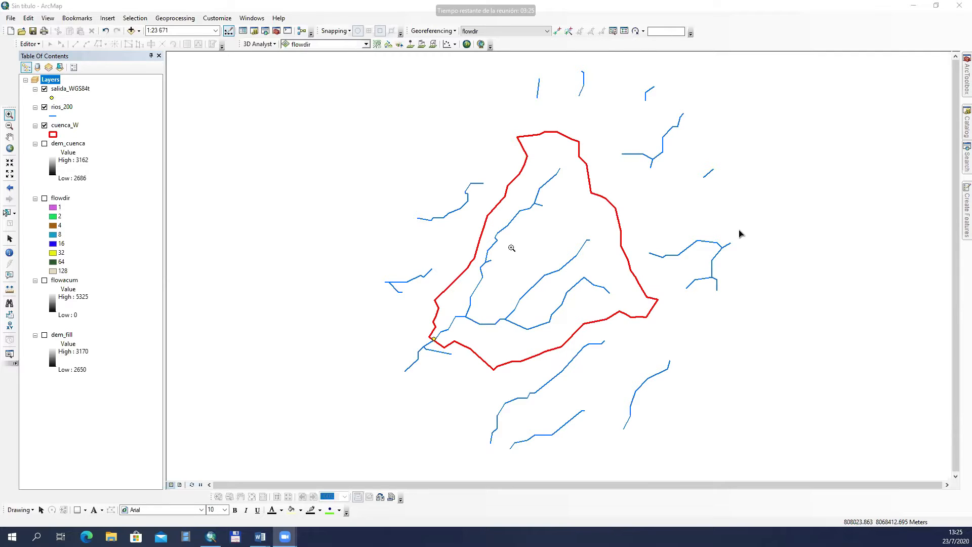
Step: Add the contour shapefile cn_20.shp from the lixo7 folder to the map
{"action": "left_click", "coordinate": [131, 31]}
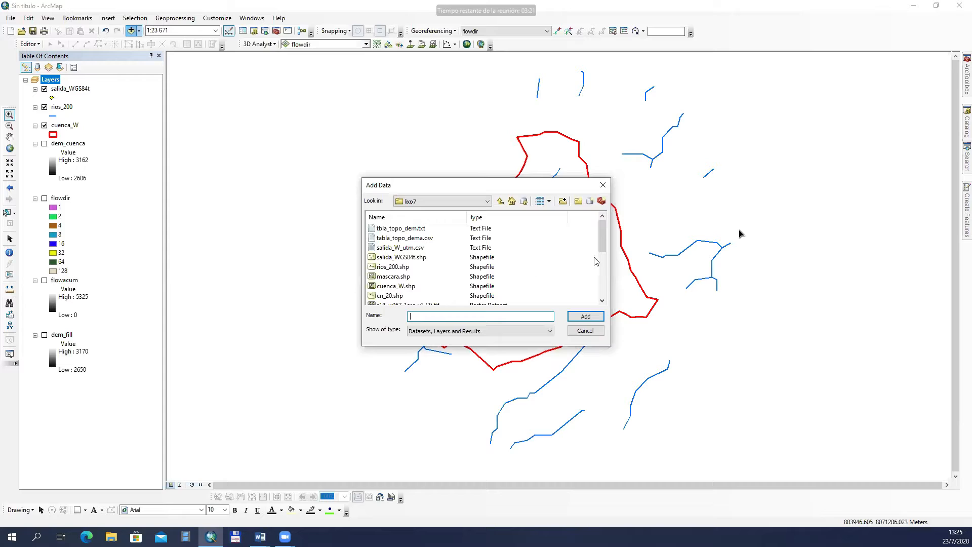
{"action": "left_click_drag", "start_coordinate": [605, 247], "coordinate": [606, 255]}
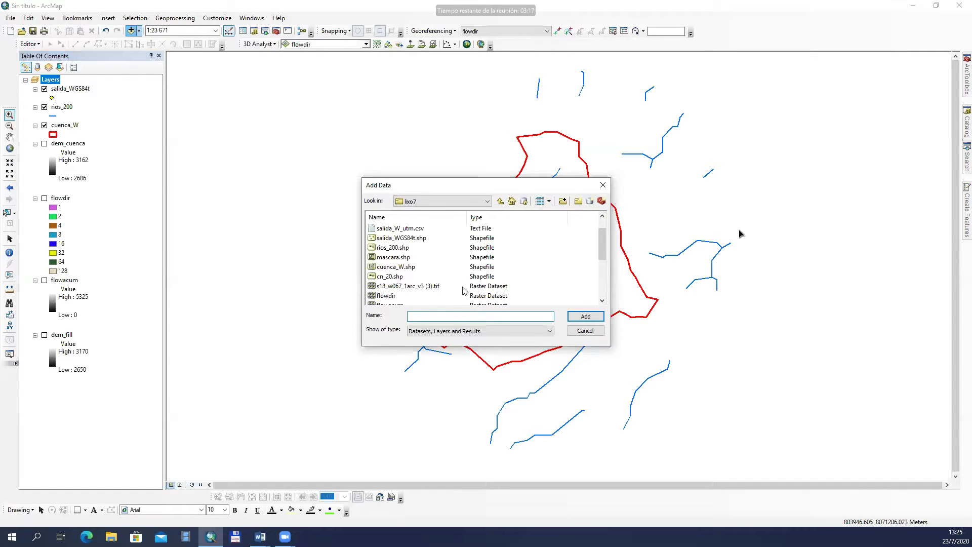
{"action": "left_click", "coordinate": [390, 276]}
{"action": "left_click", "coordinate": [586, 317]}
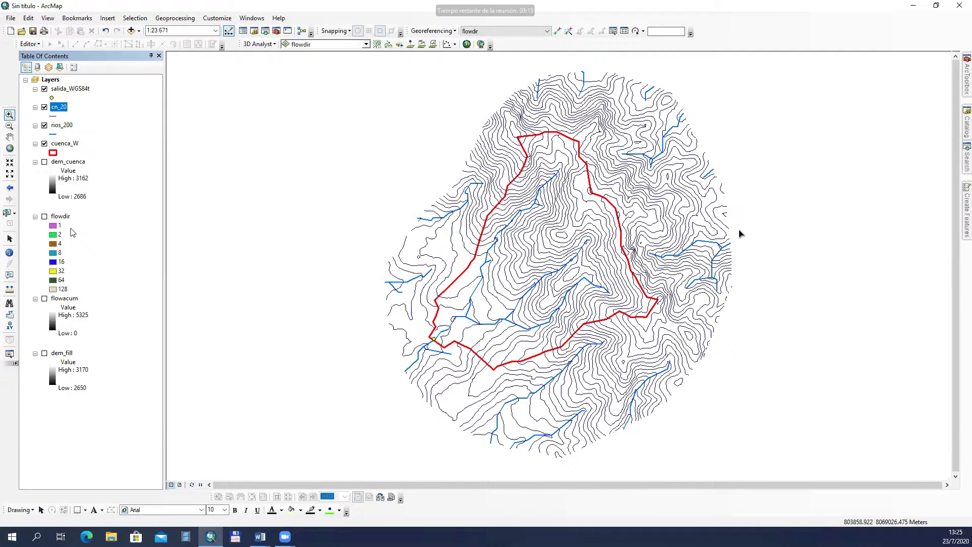
Step: Recolor the cn_20 contour lines black
{"action": "left_click", "coordinate": [53, 116]}
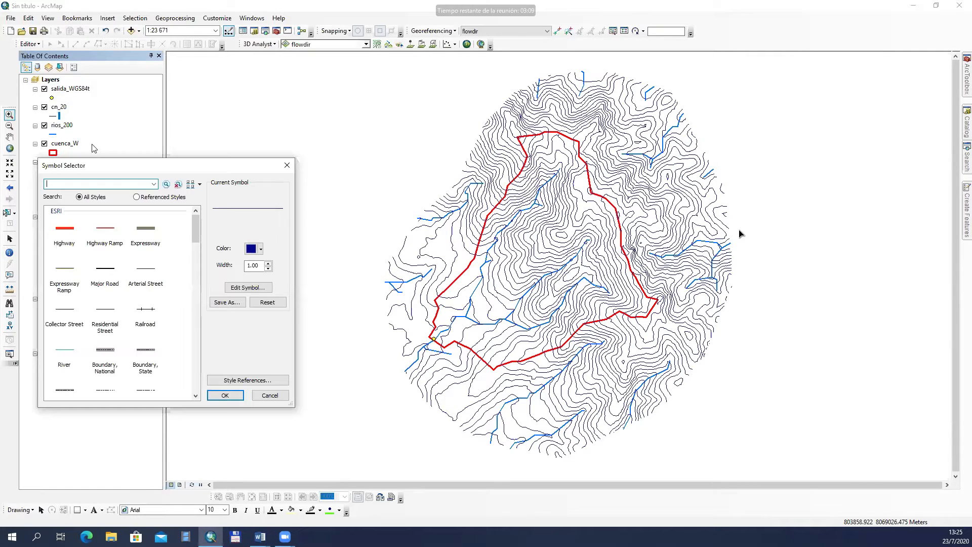
{"action": "left_click", "coordinate": [261, 248]}
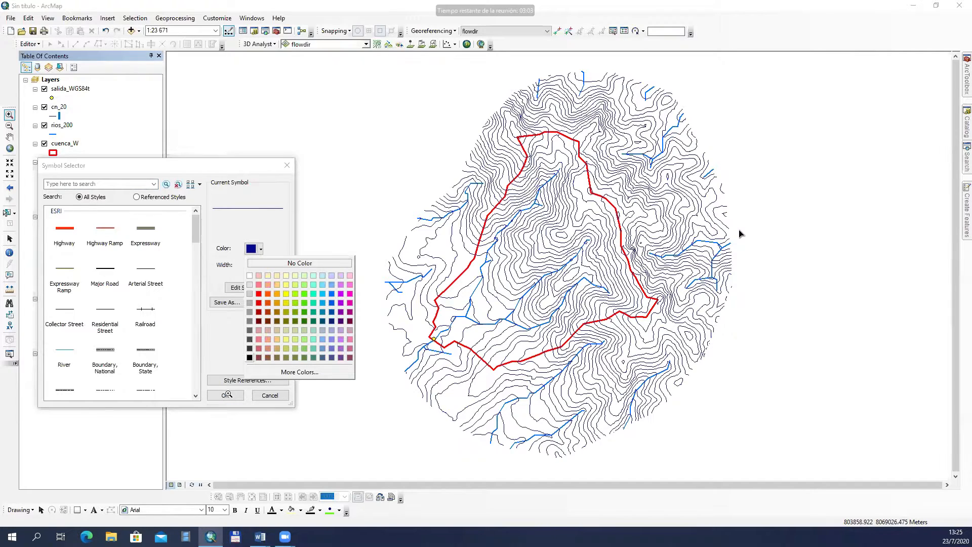
{"action": "left_click", "coordinate": [249, 357]}
{"action": "key", "text": "Return"}
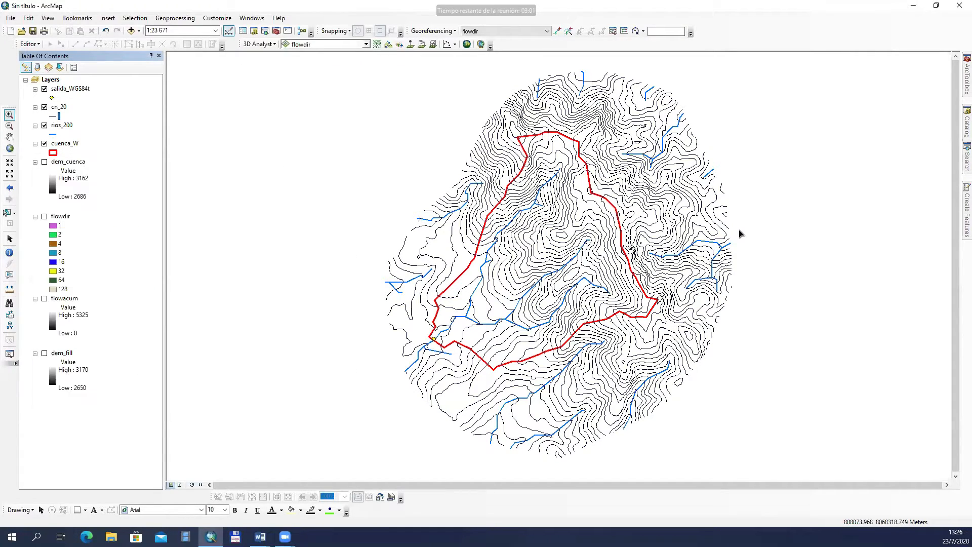
Step: Show and hide the dem_fill raster to compare the basin's contour lines and streams with the terrain
{"action": "left_click", "coordinate": [10, 114]}
{"action": "left_click_drag", "start_coordinate": [372, 106], "coordinate": [414, 119]}
{"action": "left_click_drag", "start_coordinate": [620, 253], "coordinate": [611, 236]}
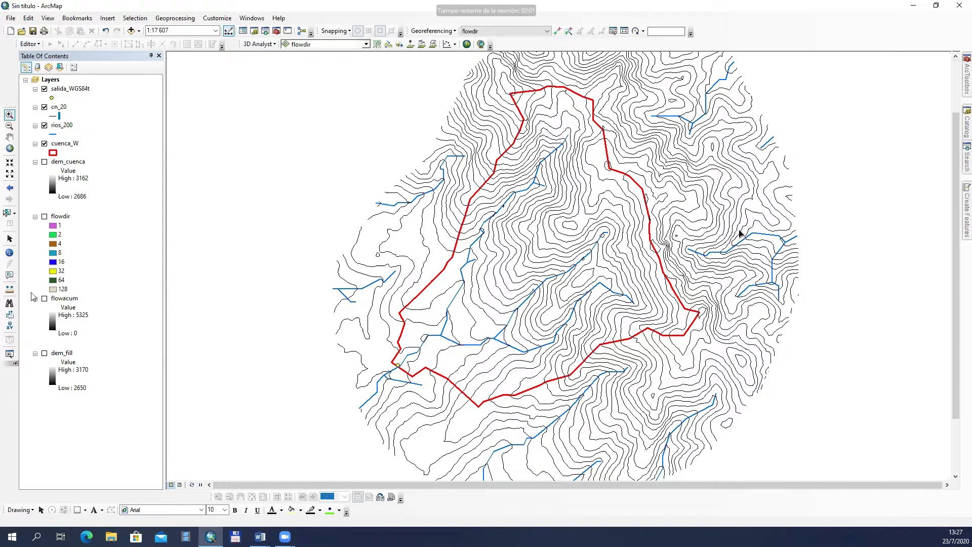
{"action": "left_click", "coordinate": [45, 354]}
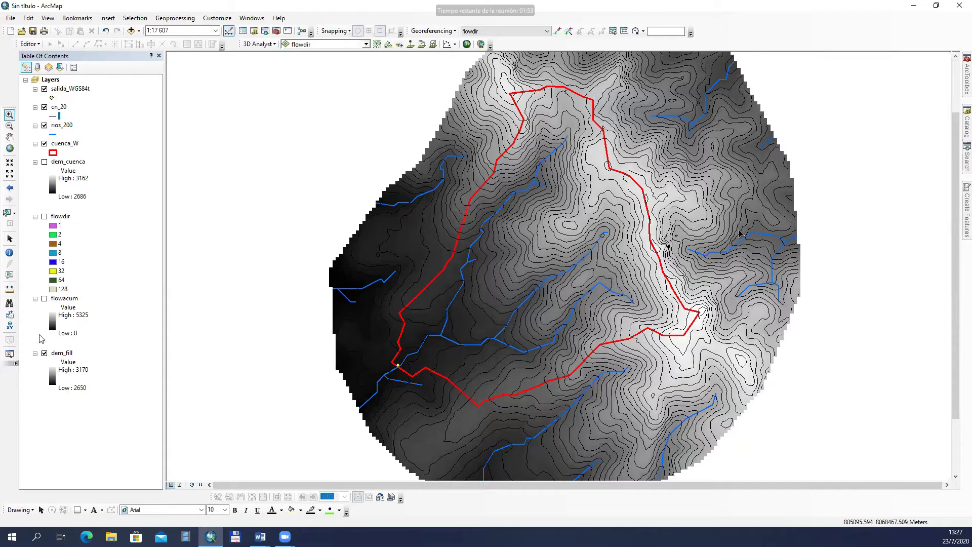
{"action": "left_click", "coordinate": [44, 354]}
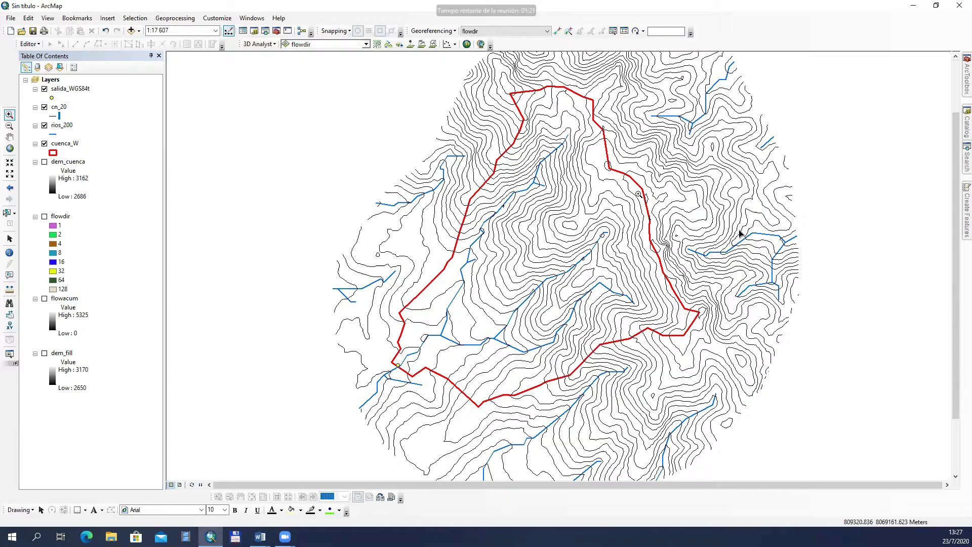
Step: Review the Guia_practica7_1_20 assignment guide in Word and return to ArcMap
{"action": "left_click", "coordinate": [270, 535]}
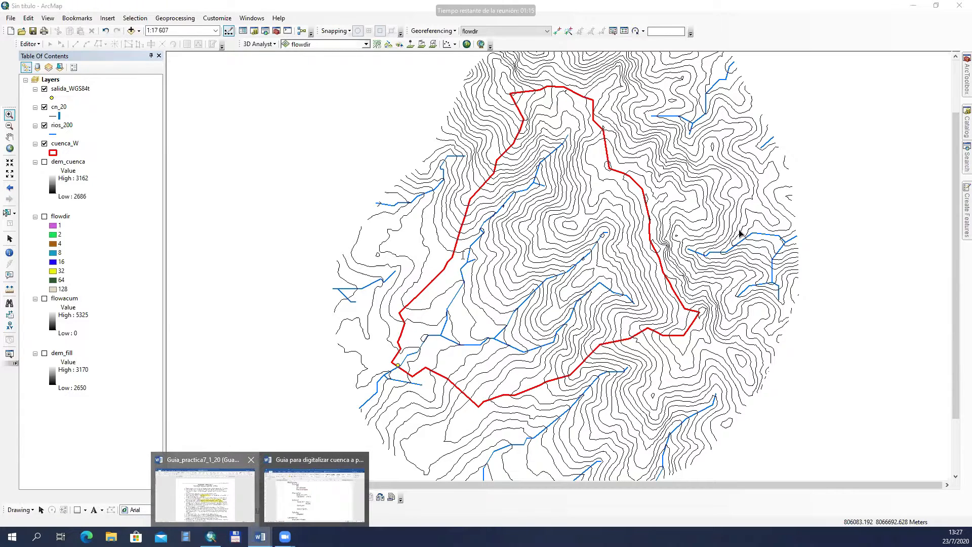
{"action": "left_click", "coordinate": [205, 493]}
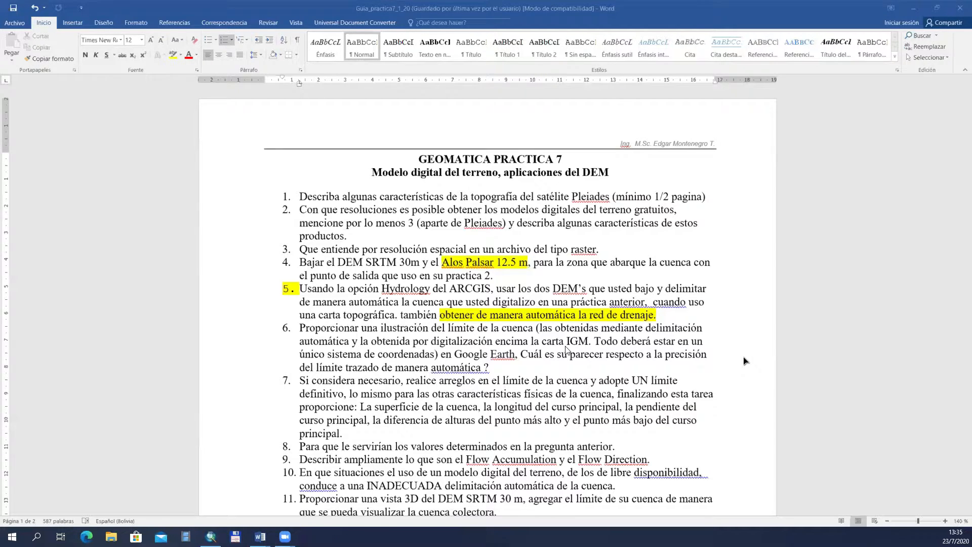
{"action": "left_click", "coordinate": [211, 537]}
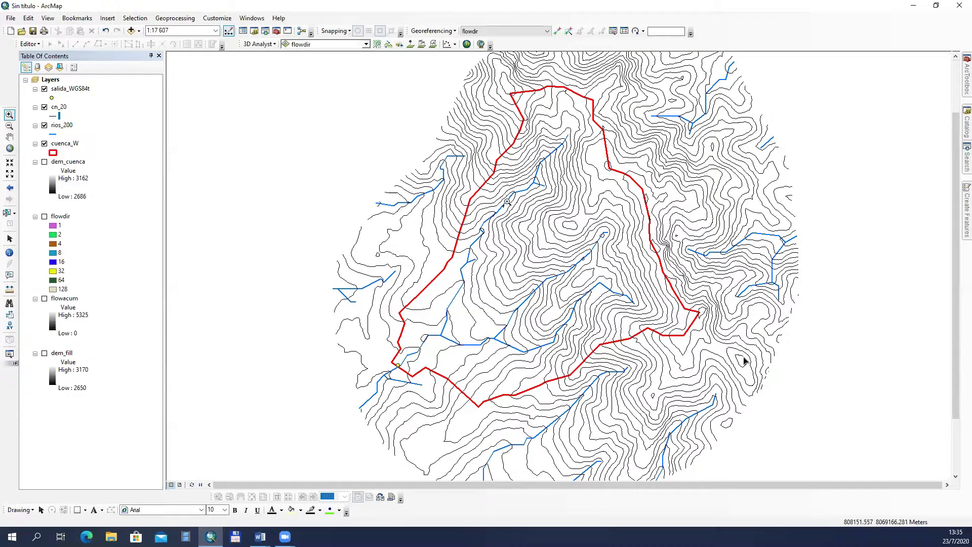
Step: Display the dem_fill raster beneath the contours and streams, and switch back to the Guia_practica7_1_20 document in Word
{"action": "left_click", "coordinate": [44, 355]}
{"action": "left_click", "coordinate": [44, 353]}
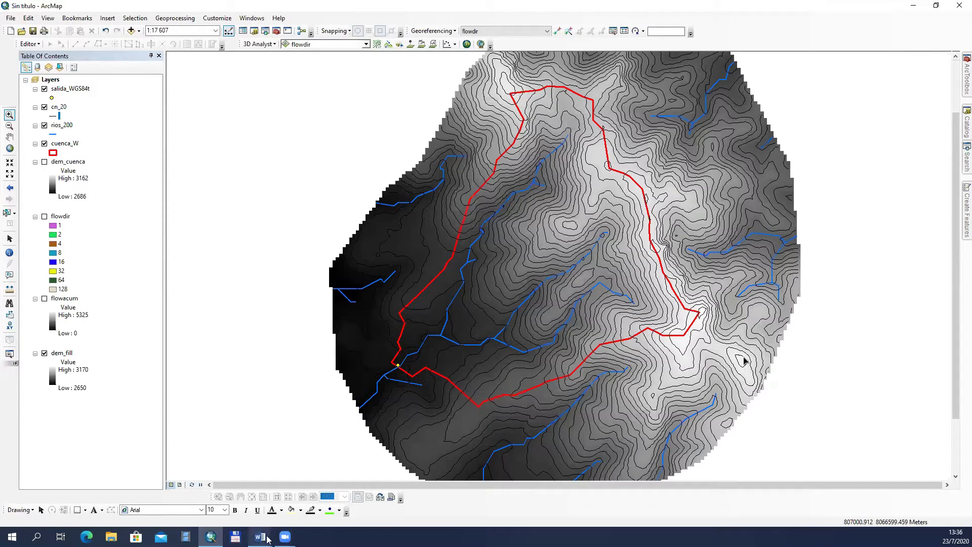
{"action": "mouse_move", "coordinate": [268, 538]}
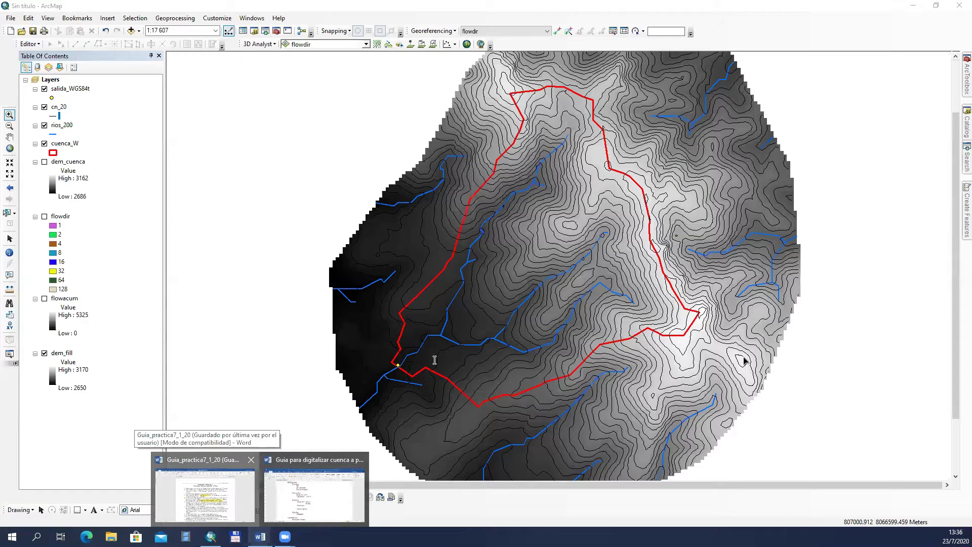
{"action": "left_click", "coordinate": [205, 493]}
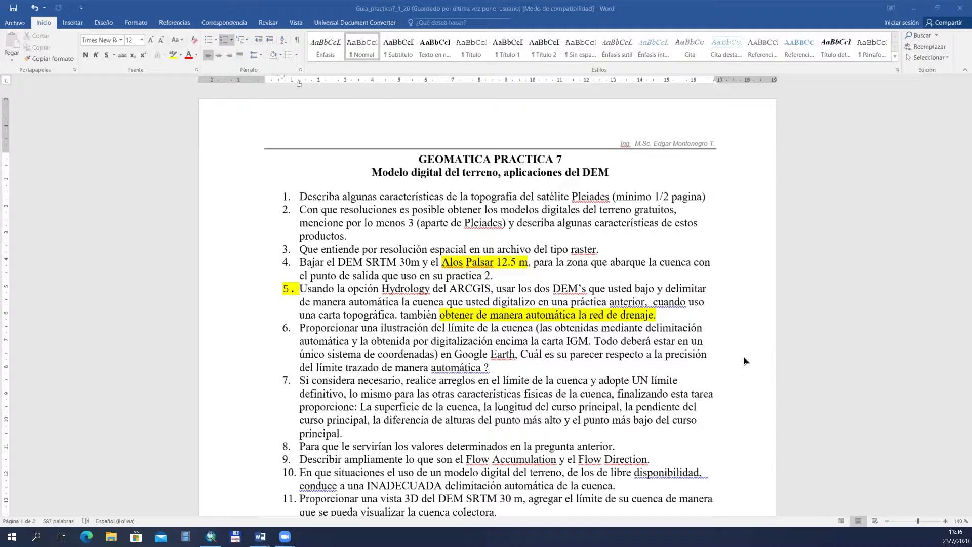
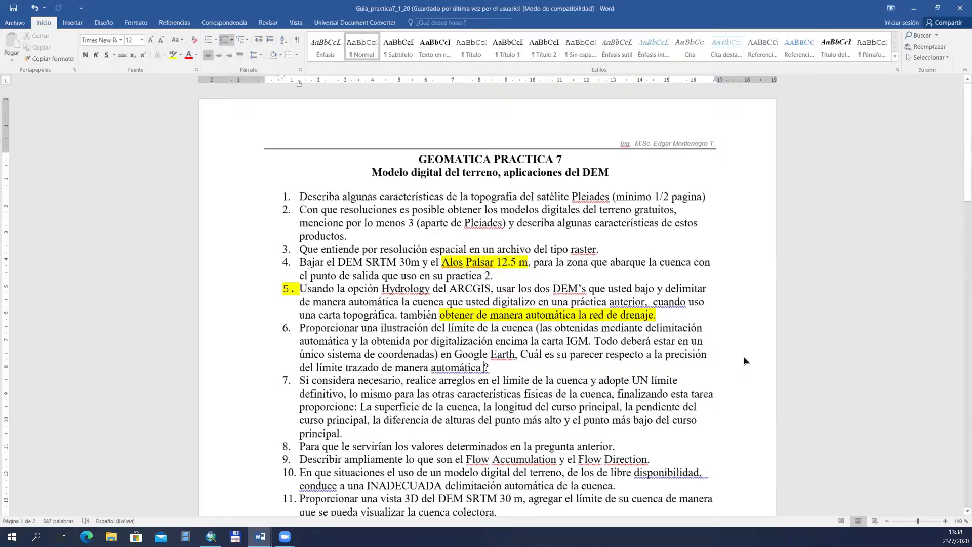
Step: Highlight the words "su parecer" in question 6 in yellow
{"action": "left_click_drag", "start_coordinate": [559, 354], "coordinate": [606, 355]}
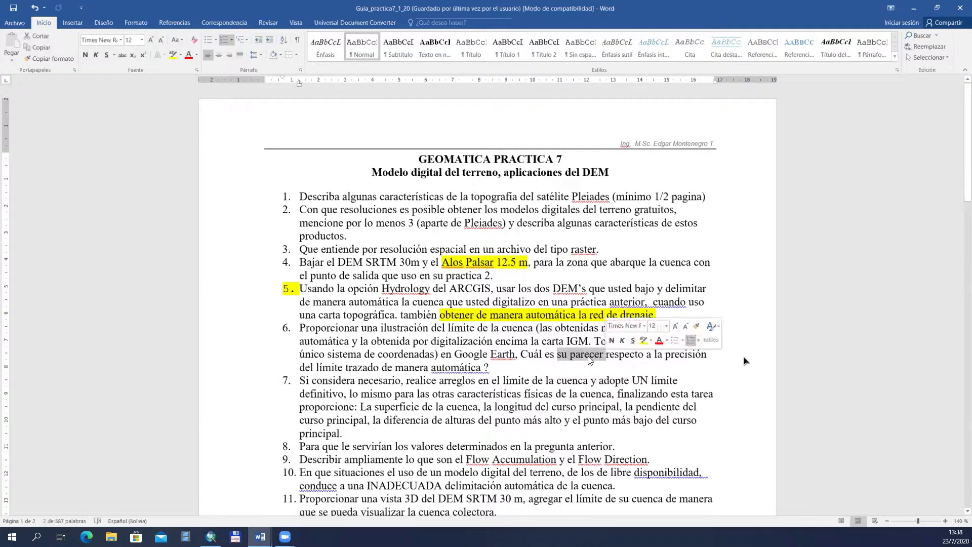
{"action": "left_click", "coordinate": [640, 339]}
{"action": "left_click", "coordinate": [561, 355]}
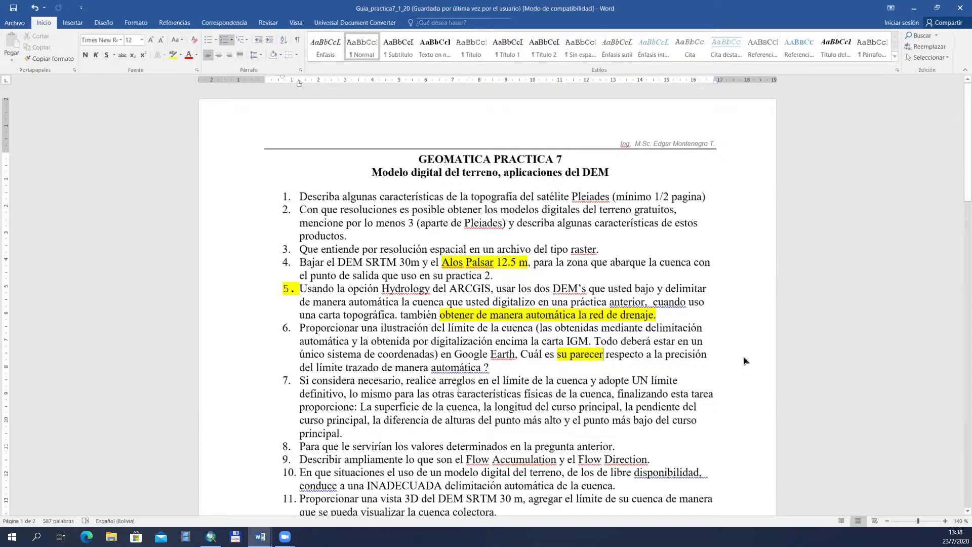
Step: Highlight "adopte UN límite definitivo" in question 7 in turquoise
{"action": "left_click", "coordinate": [459, 386]}
{"action": "scroll", "coordinate": [403, 382], "scroll_direction": "down", "scroll_amount": 1}
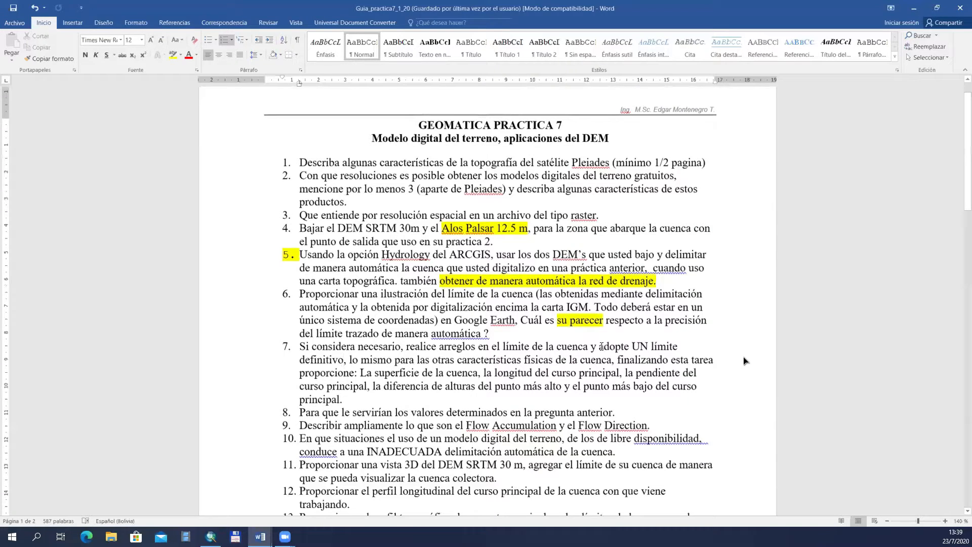
{"action": "left_click_drag", "start_coordinate": [599, 349], "coordinate": [344, 362]}
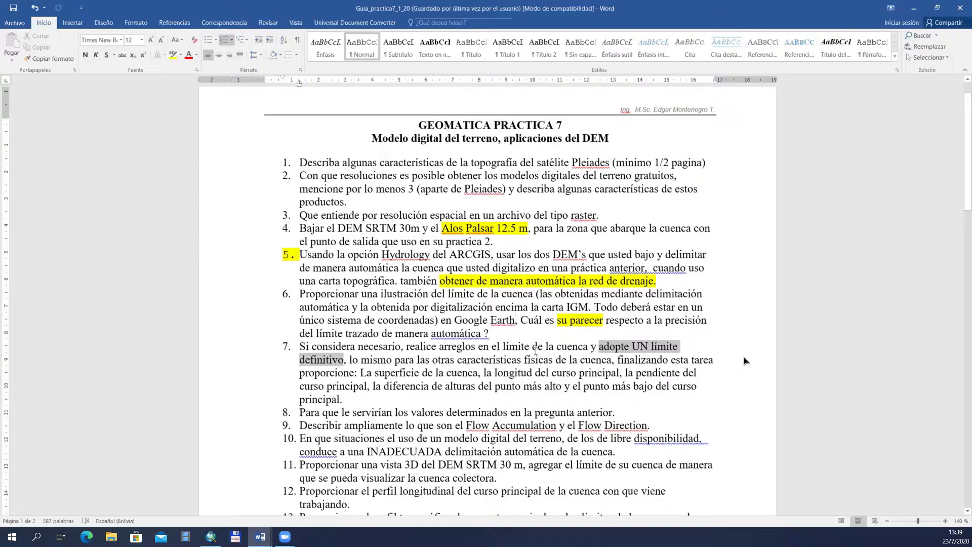
{"action": "left_click", "coordinate": [181, 54]}
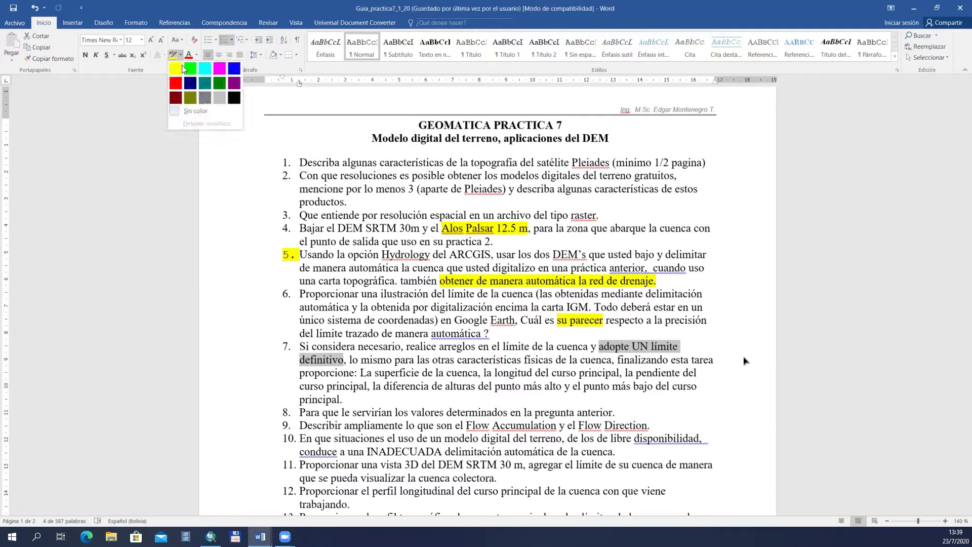
{"action": "left_click", "coordinate": [205, 68]}
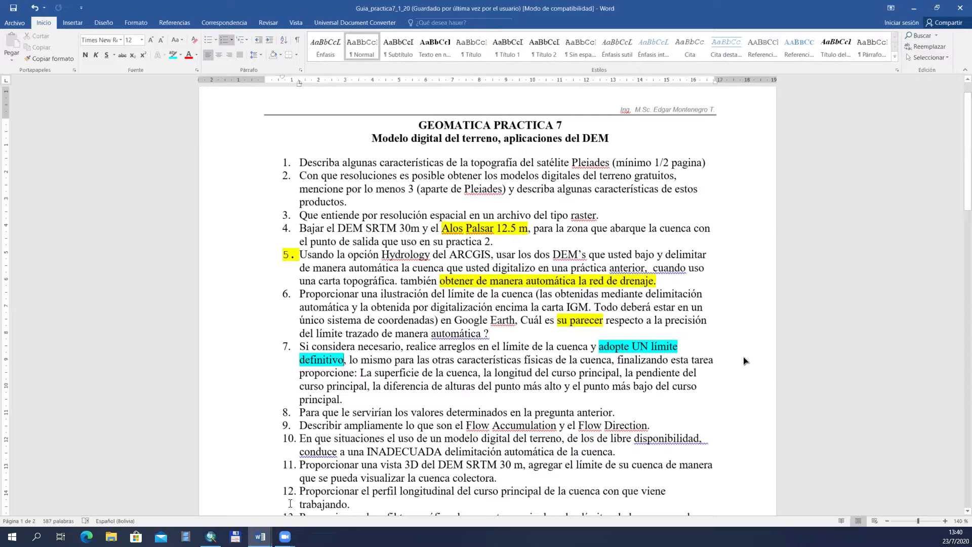
Step: Look at the basin map in ArcMap, and in Word highlight question 7's text from "La superficie de la cuenca" to "punto más alto" in turquoise
{"action": "mouse_move", "coordinate": [214, 540]}
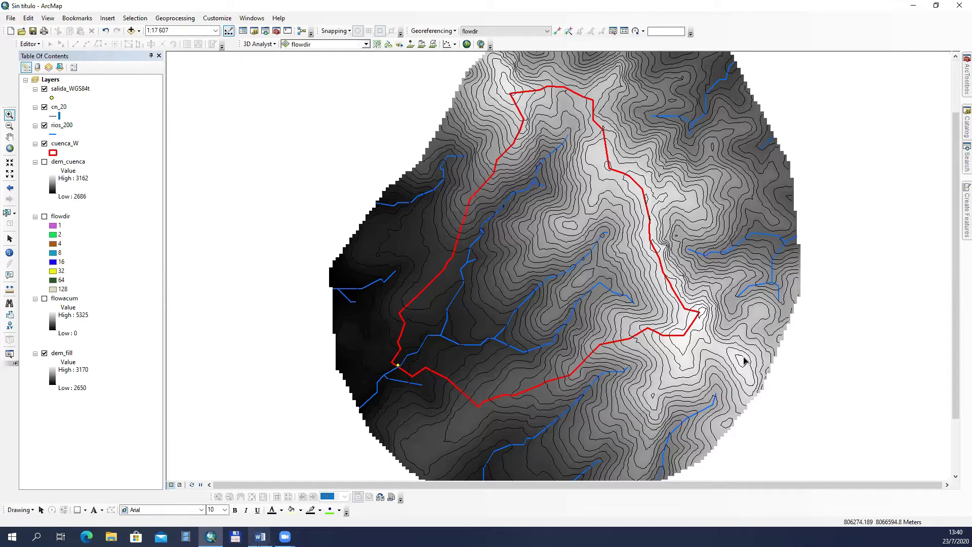
{"action": "mouse_move", "coordinate": [258, 540]}
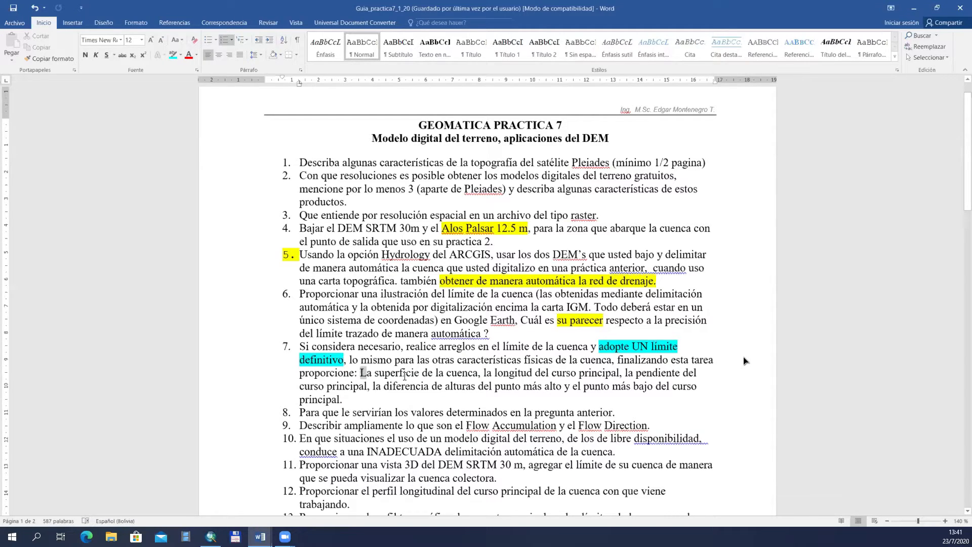
{"action": "left_click_drag", "start_coordinate": [360, 375], "coordinate": [564, 390]}
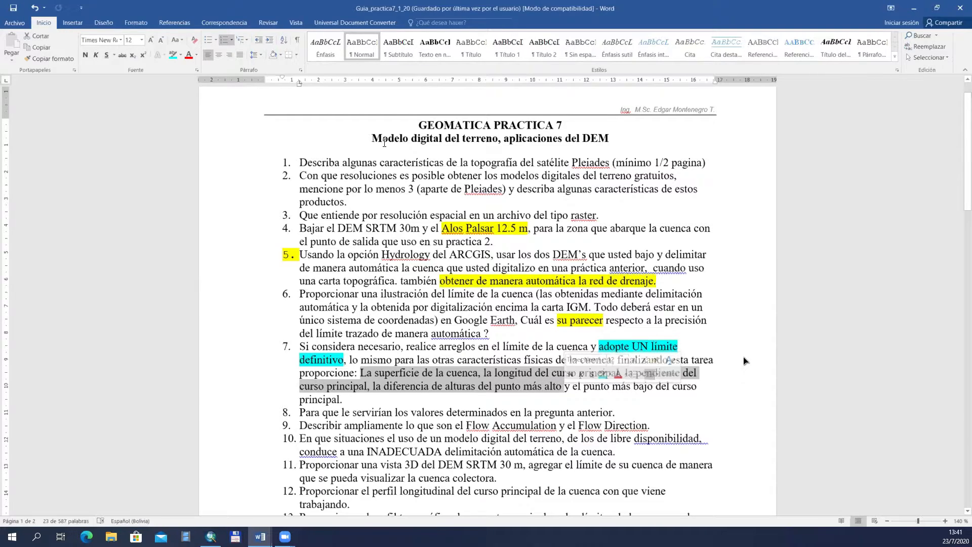
{"action": "left_click", "coordinate": [172, 55]}
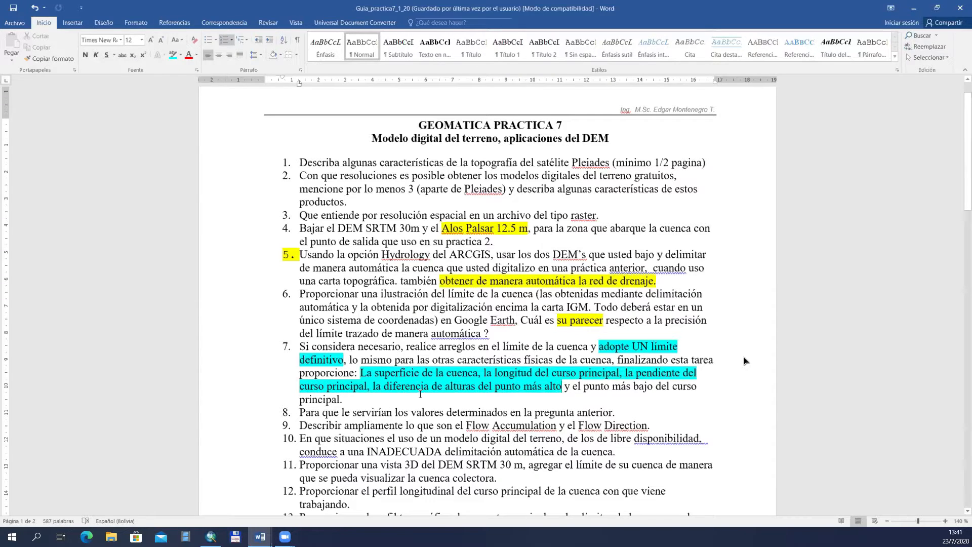
{"action": "left_click", "coordinate": [415, 373]}
{"action": "left_click", "coordinate": [535, 373]}
Step: Switch to ArcMap and hide the cn_20 contours and the dem_fill raster
{"action": "left_click", "coordinate": [212, 537]}
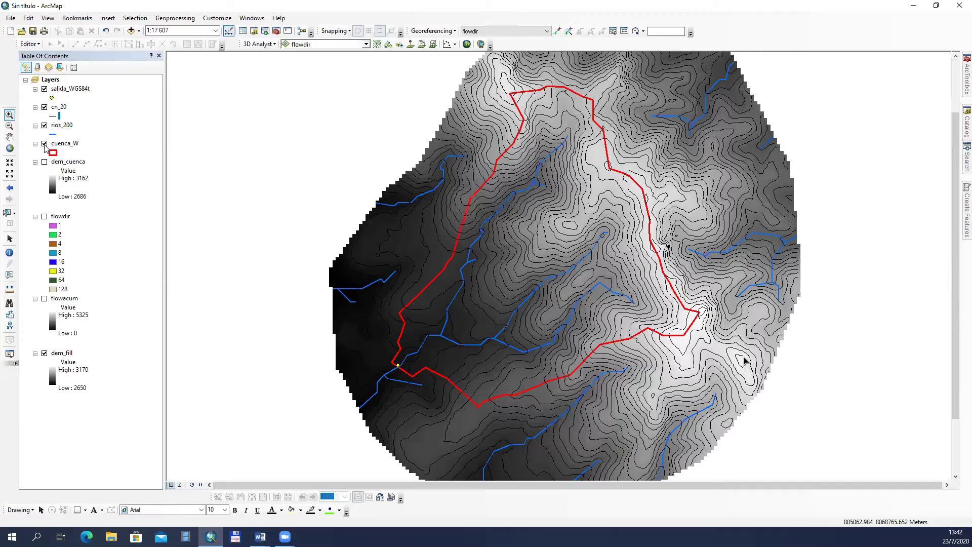
{"action": "left_click", "coordinate": [45, 106]}
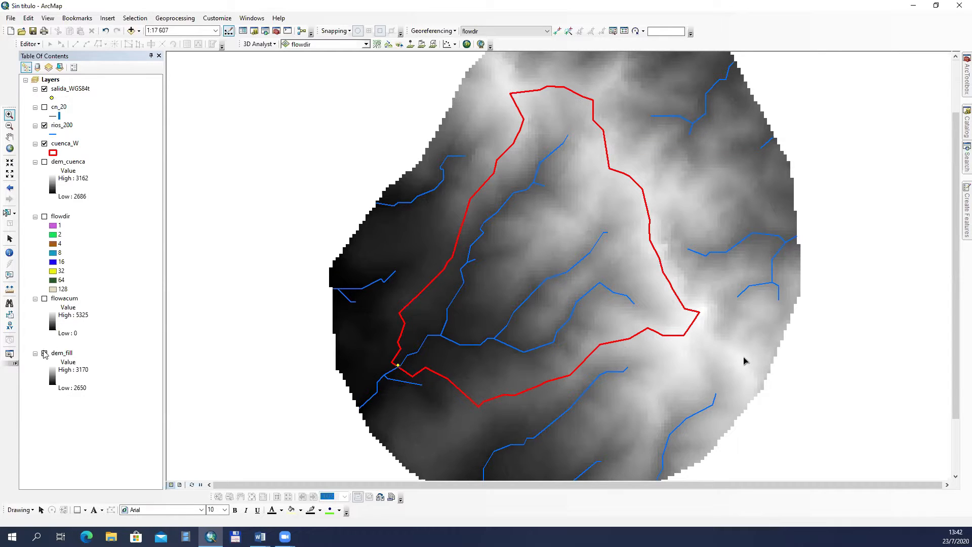
{"action": "left_click", "coordinate": [45, 354]}
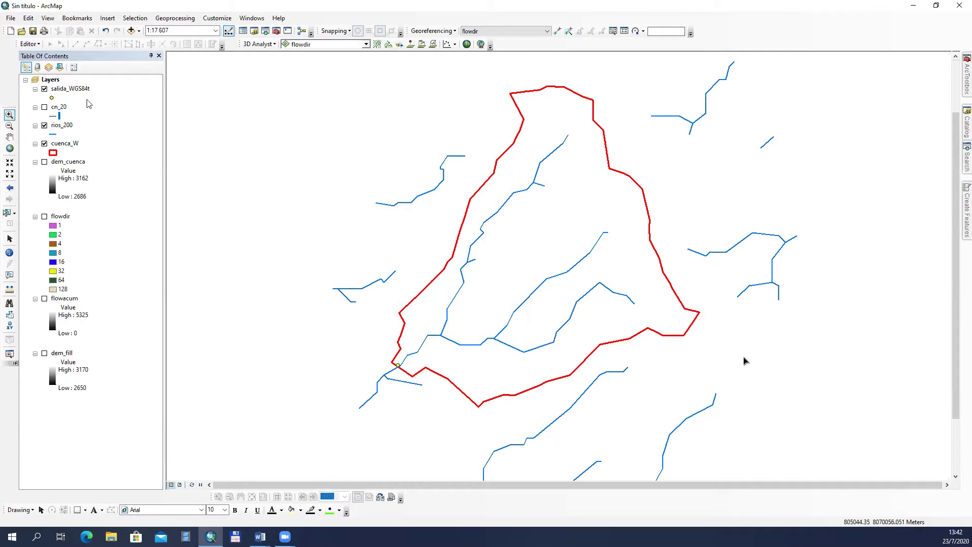
Step: Try to select the stream segment at the basin outlet, and clear the resulting selection
{"action": "left_click", "coordinate": [7, 212]}
{"action": "left_click", "coordinate": [430, 348]}
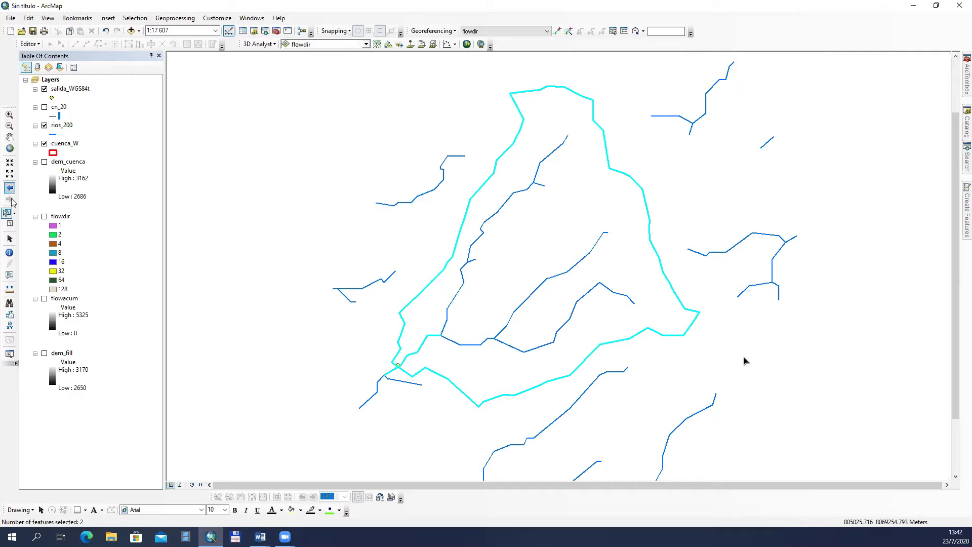
{"action": "left_click", "coordinate": [10, 223]}
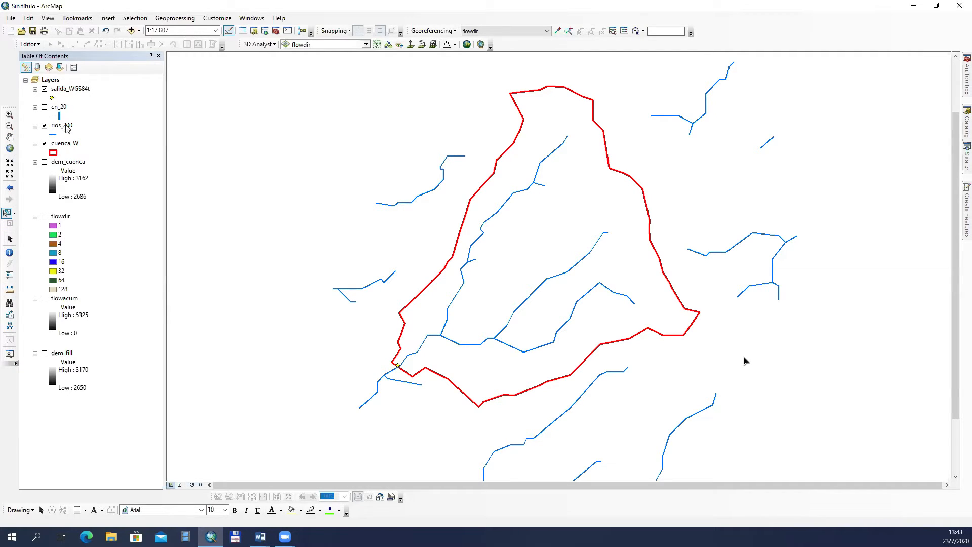
Step: Make rios_200 the only selectable layer and select its stream segment at the basin outlet
{"action": "left_click", "coordinate": [65, 125]}
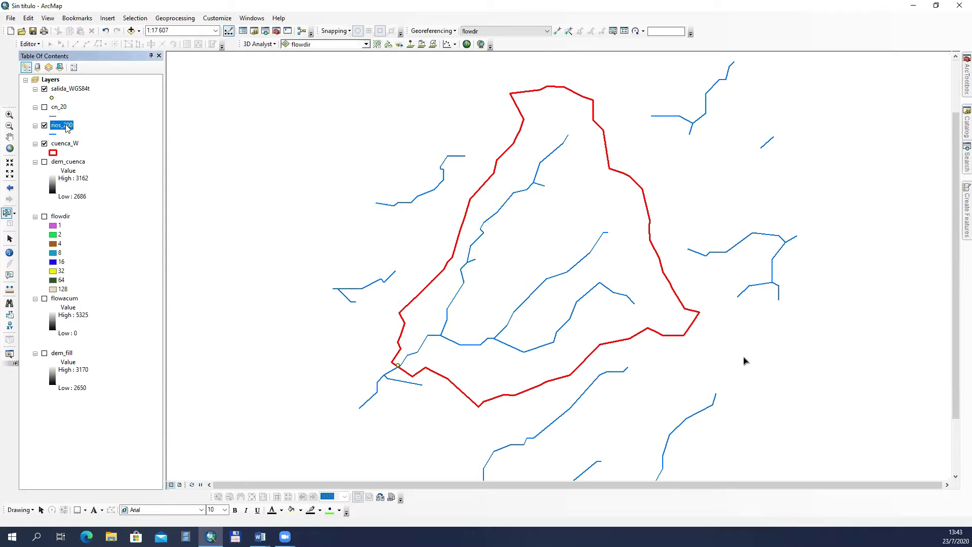
{"action": "right_click", "coordinate": [67, 128]}
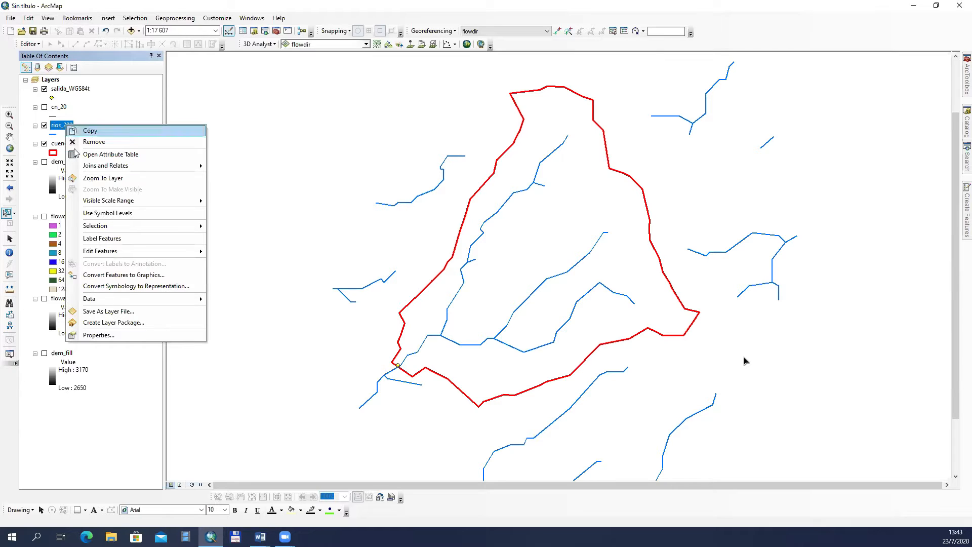
{"action": "mouse_move", "coordinate": [107, 232]}
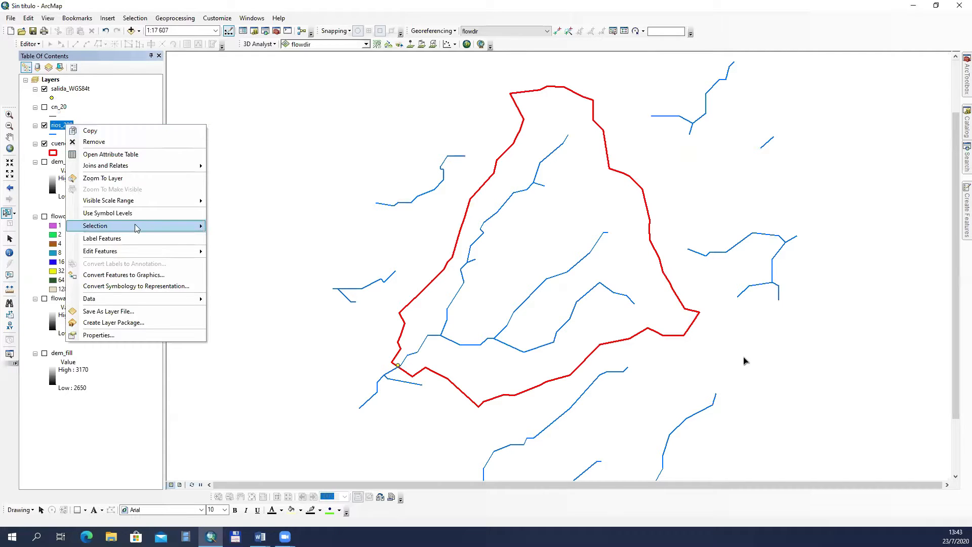
{"action": "left_click", "coordinate": [263, 287]}
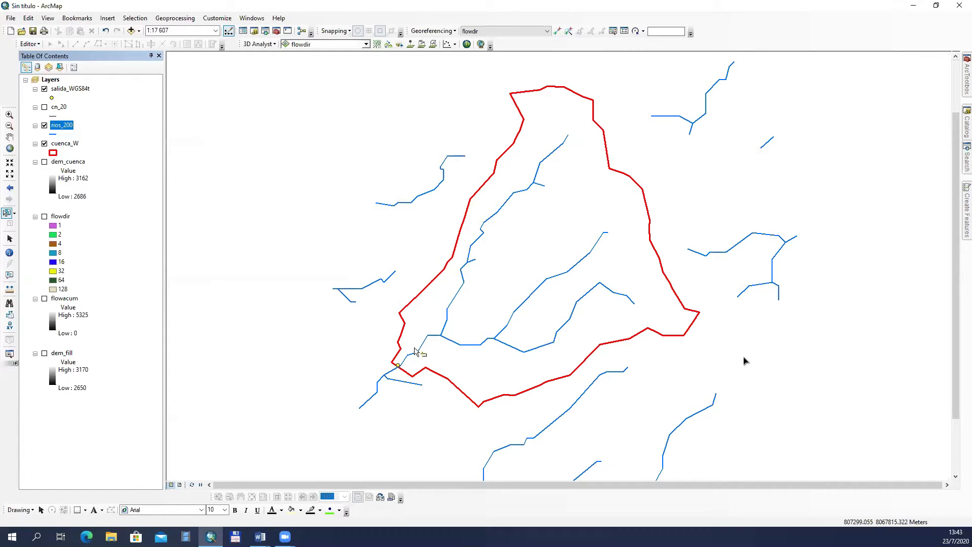
{"action": "left_click_drag", "start_coordinate": [414, 347], "coordinate": [426, 352]}
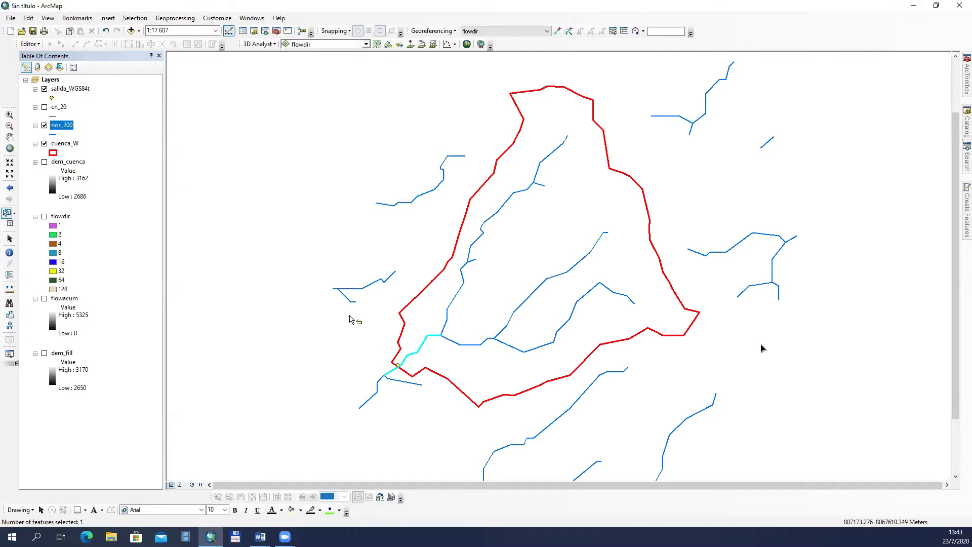
Step: Start an edit session on the rios_200 layer, with the outlet area in close view
{"action": "left_click", "coordinate": [9, 114]}
{"action": "left_click_drag", "start_coordinate": [378, 357], "coordinate": [438, 384]}
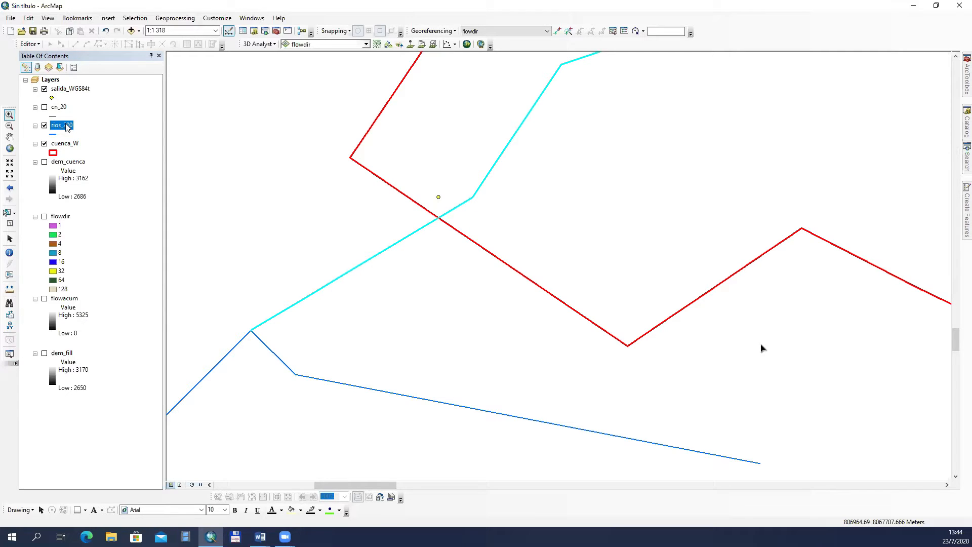
{"action": "left_click", "coordinate": [29, 43]}
{"action": "left_click", "coordinate": [46, 55]}
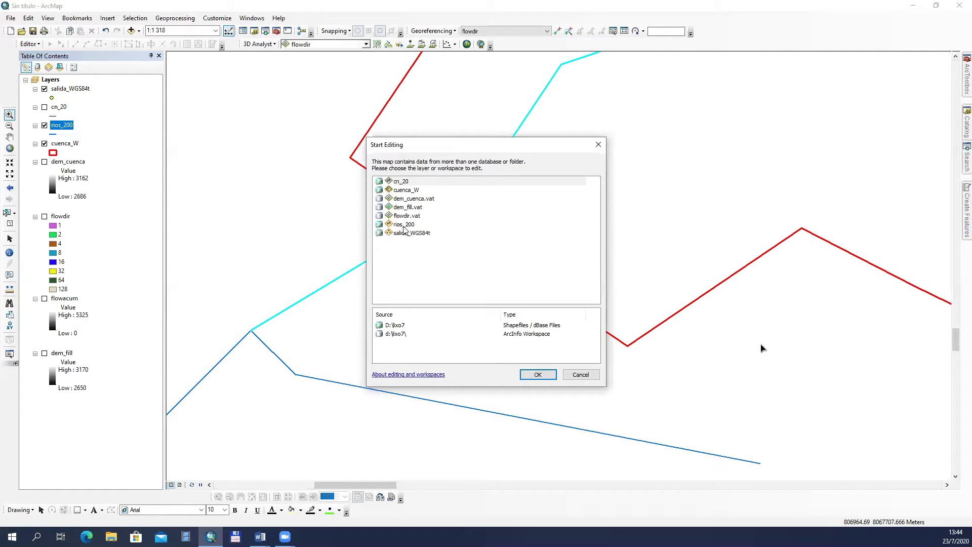
{"action": "left_click", "coordinate": [403, 224]}
{"action": "left_click", "coordinate": [537, 374]}
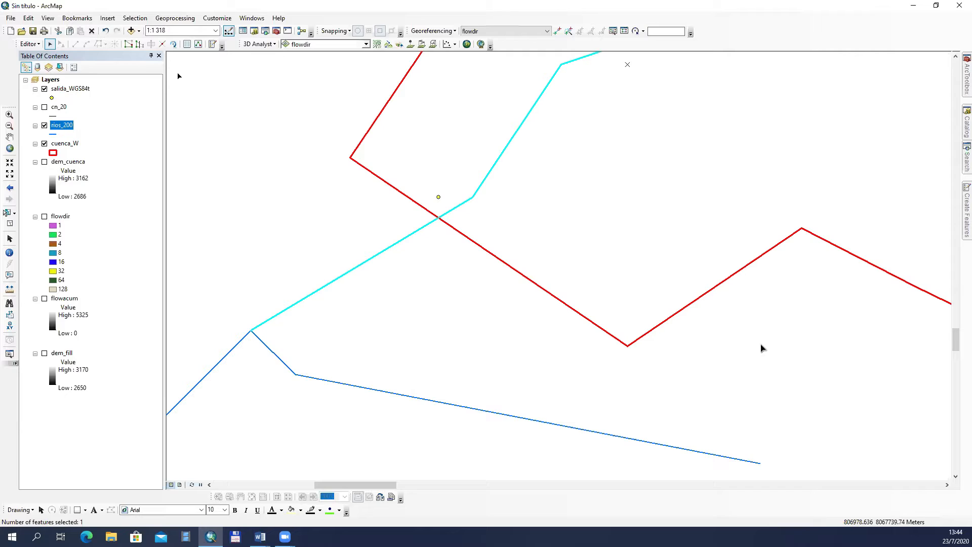
Step: Split the rios_200 outlet segment where it crosses the red basin boundary
{"action": "left_click", "coordinate": [9, 224]}
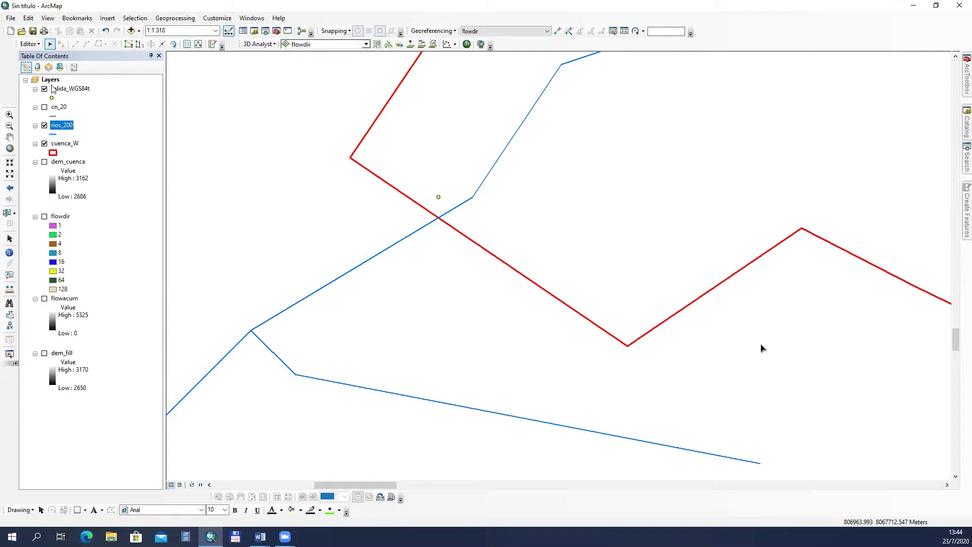
{"action": "left_click", "coordinate": [54, 44]}
{"action": "left_click", "coordinate": [492, 175]}
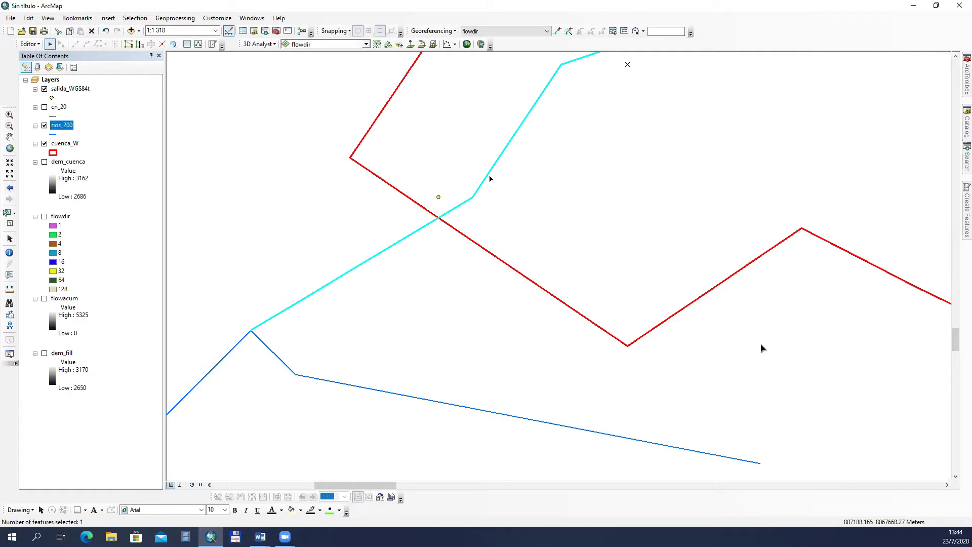
{"action": "left_click", "coordinate": [162, 44]}
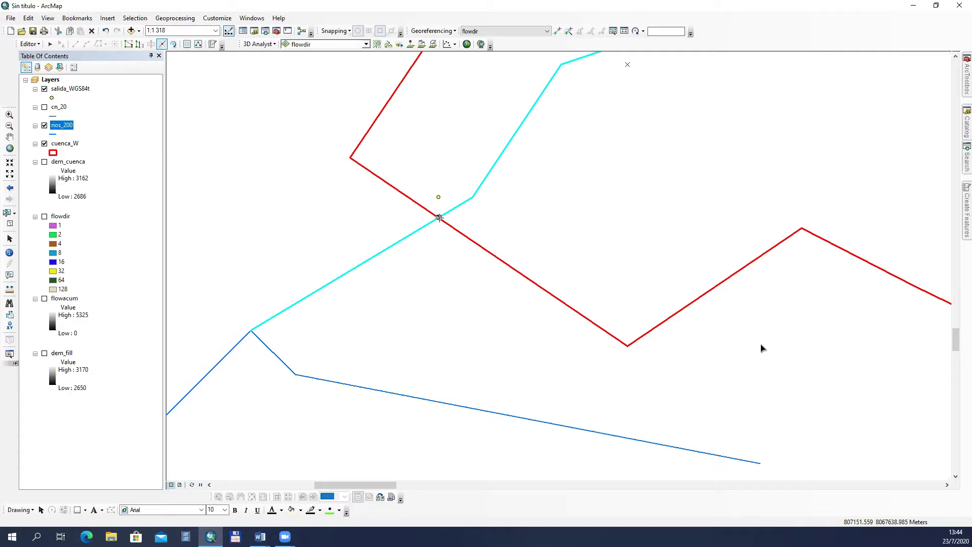
{"action": "left_click", "coordinate": [439, 217]}
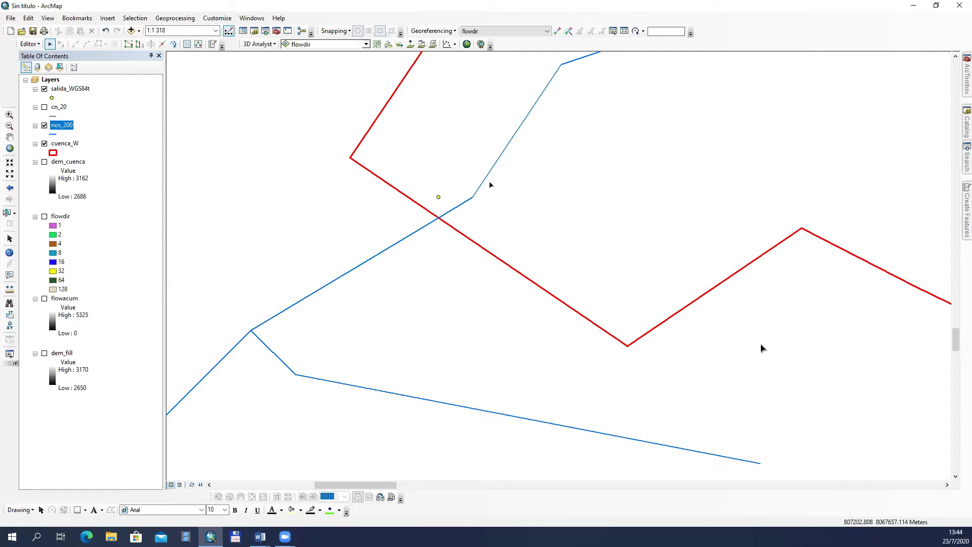
Step: Select the rios_200 segments that form the main course from the basin outlet up to its northern headwater
{"action": "left_click_drag", "start_coordinate": [475, 180], "coordinate": [503, 192]}
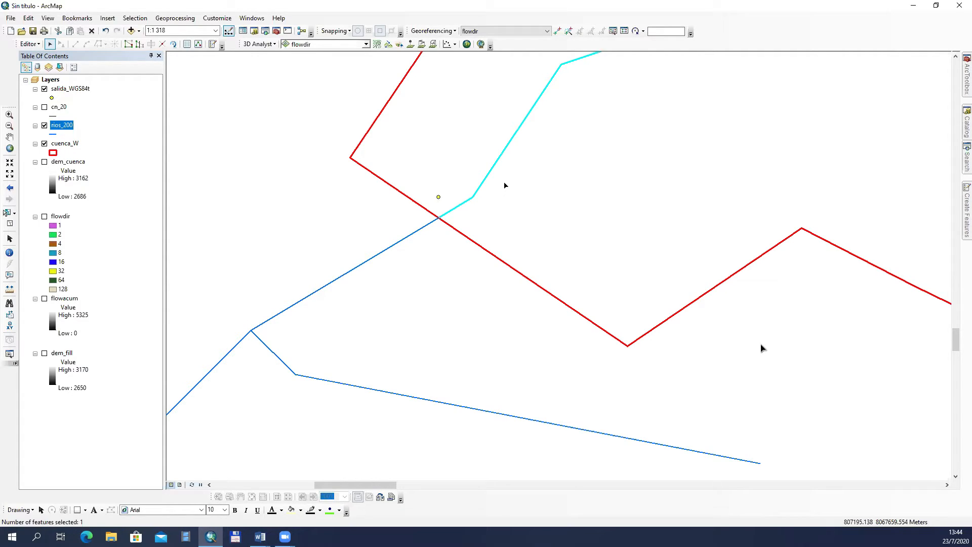
{"action": "scroll", "coordinate": [506, 185], "scroll_direction": "up", "scroll_amount": 5}
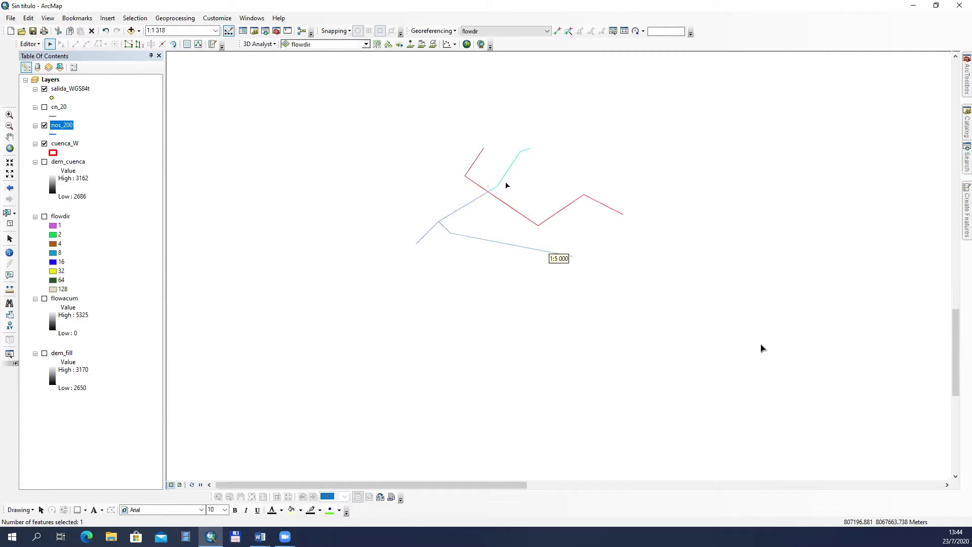
{"action": "left_click", "coordinate": [10, 148]}
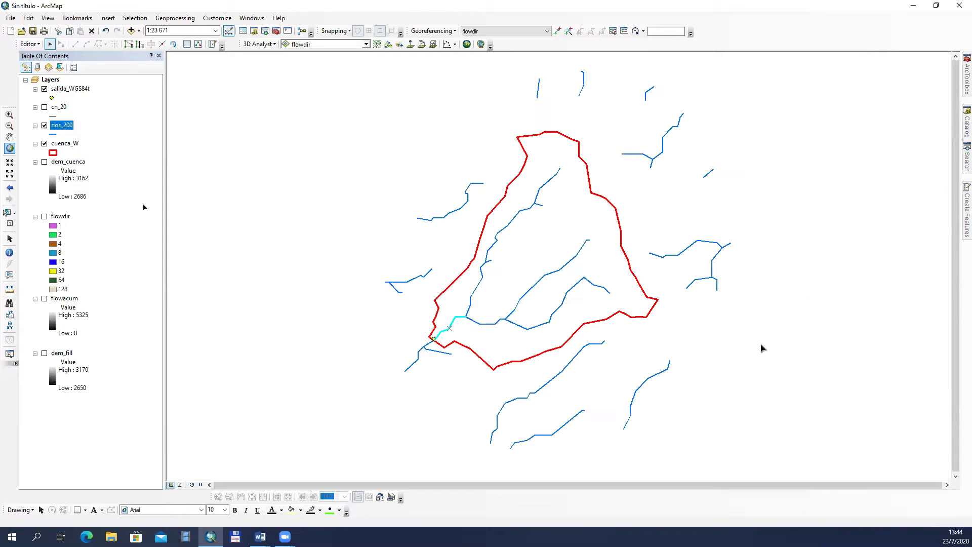
{"action": "left_click", "coordinate": [472, 304], "text": "shift"}
{"action": "left_click", "coordinate": [493, 246], "text": "shift"}
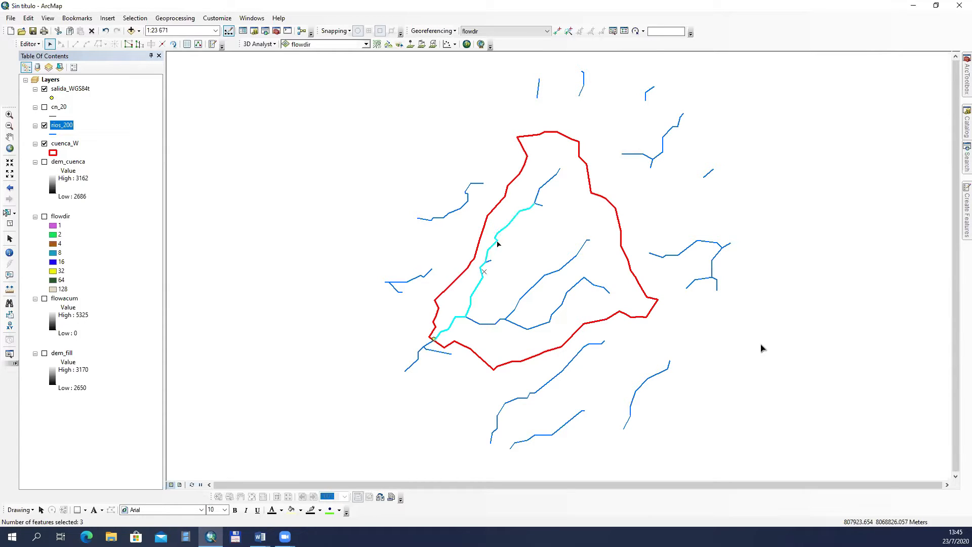
{"action": "left_click", "coordinate": [551, 181], "text": "shift"}
Step: Merge the selected stream segments into the first listed rios_200 feature, and reselect the merged course to check it
{"action": "left_click", "coordinate": [32, 45]}
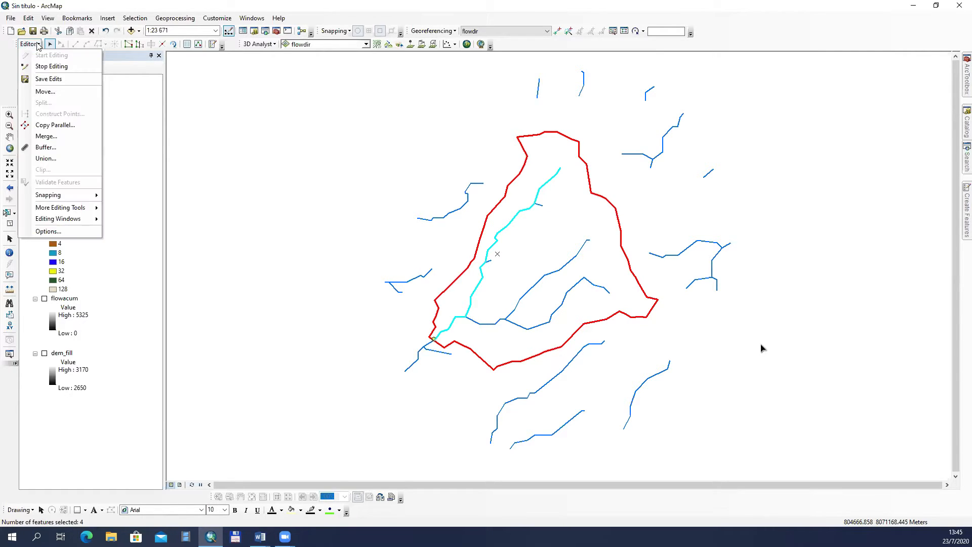
{"action": "left_click", "coordinate": [54, 139]}
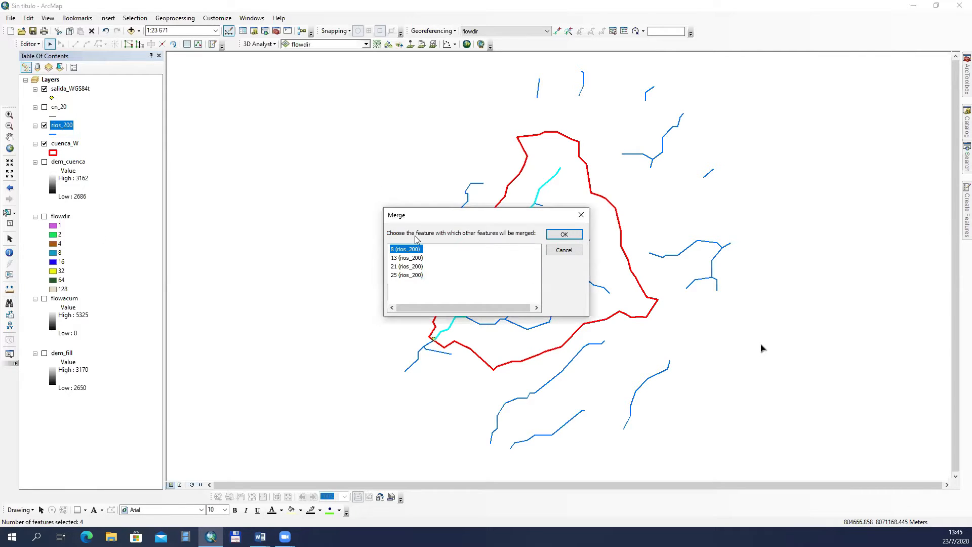
{"action": "left_click", "coordinate": [564, 234]}
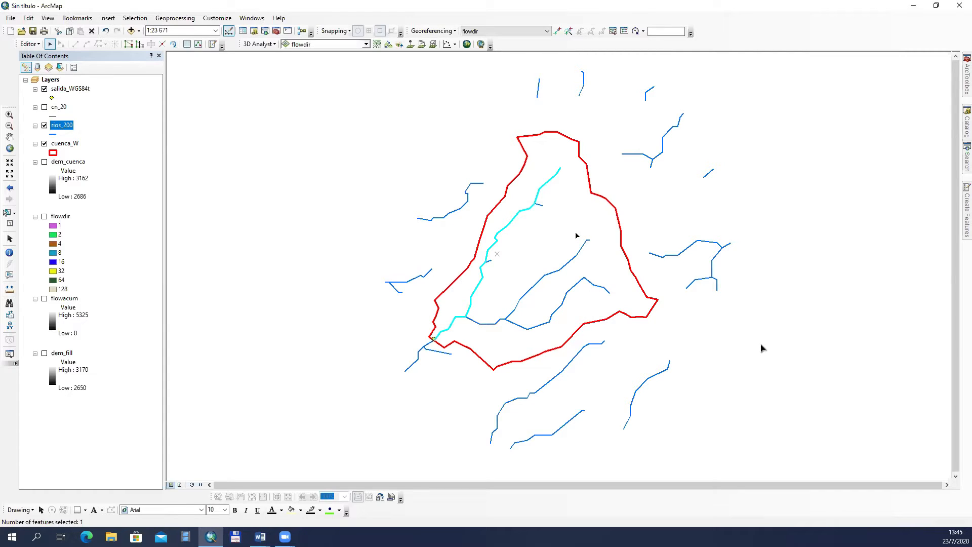
{"action": "left_click", "coordinate": [10, 225]}
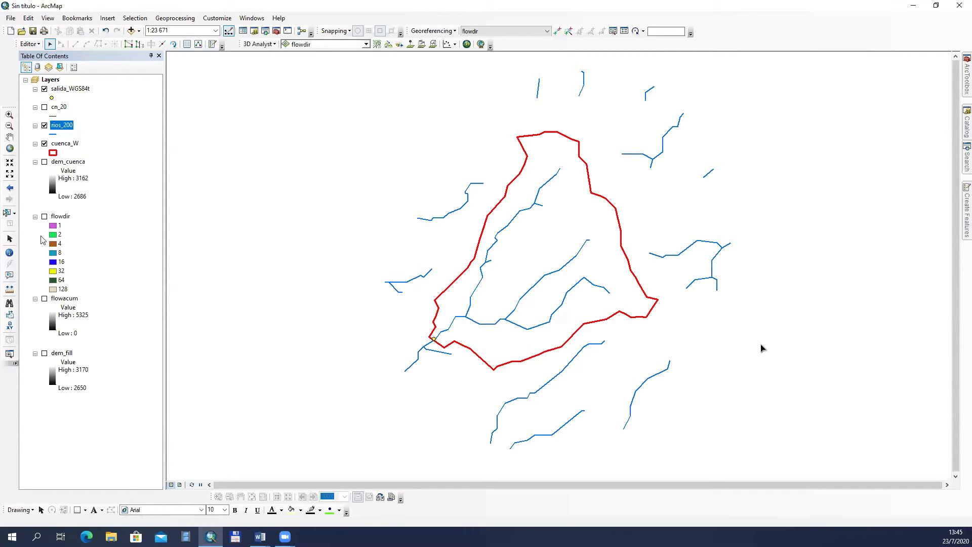
{"action": "left_click", "coordinate": [513, 220]}
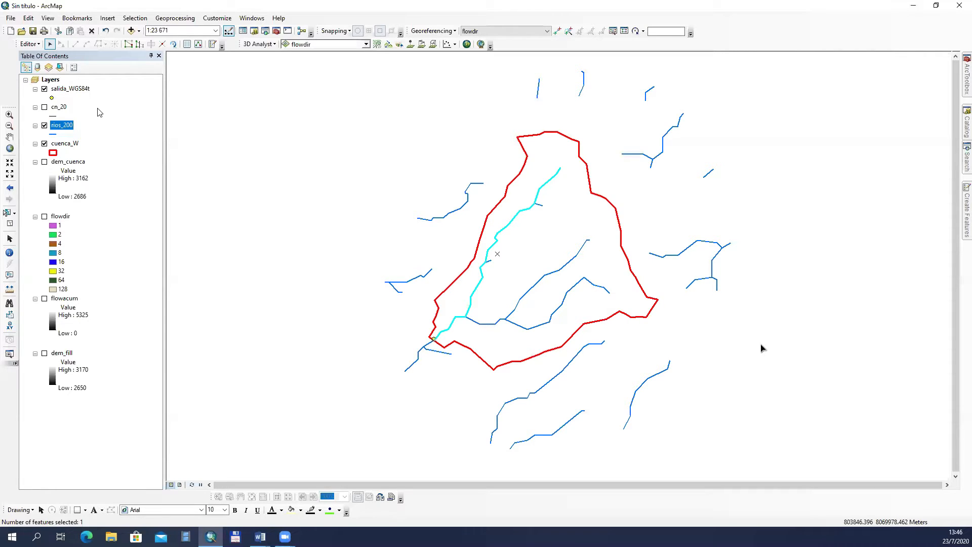
Step: Stop the edit session on rios_200 and save the edits
{"action": "left_click", "coordinate": [38, 45]}
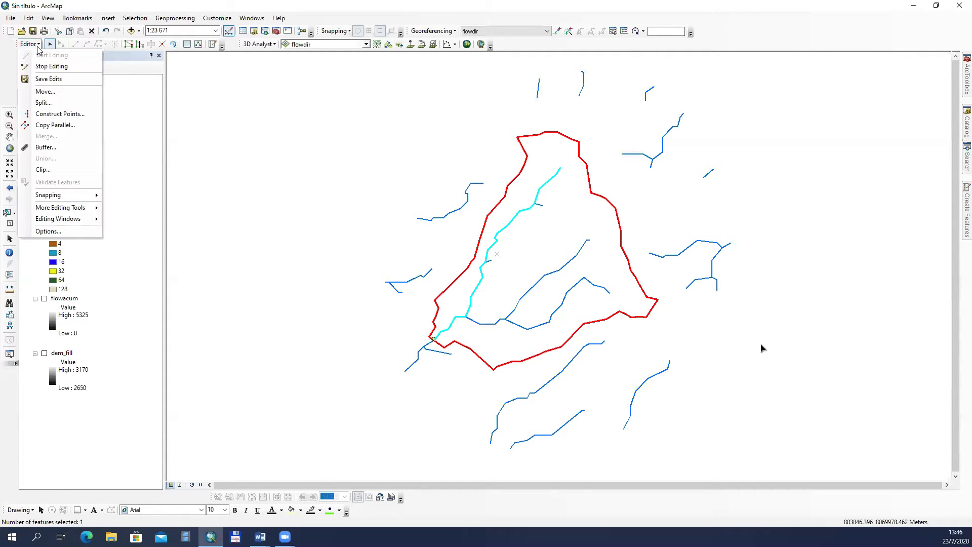
{"action": "left_click", "coordinate": [42, 67]}
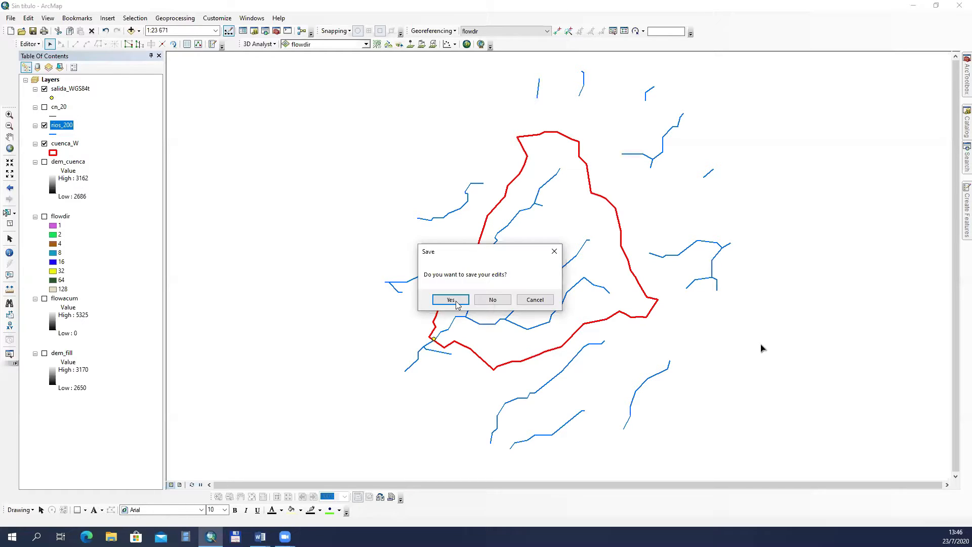
{"action": "left_click", "coordinate": [450, 301]}
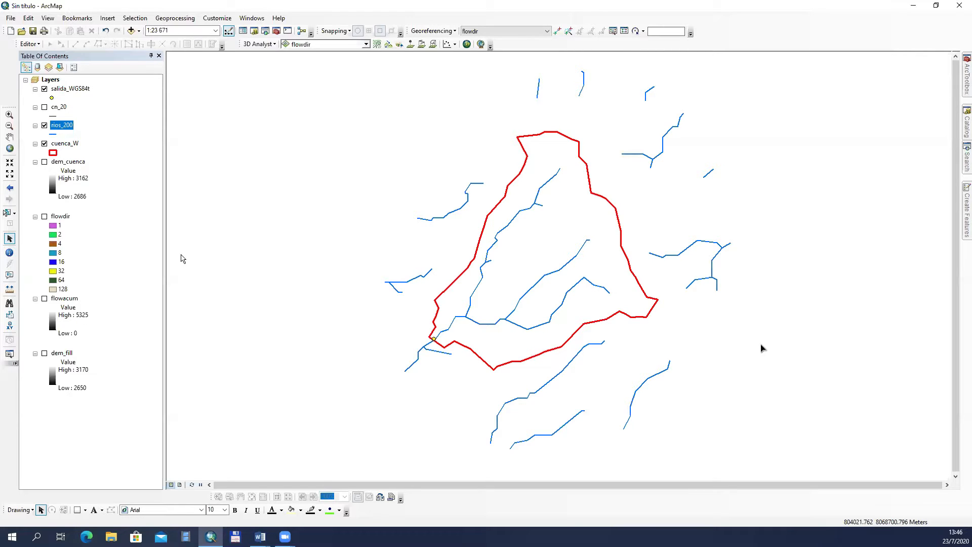
Step: Select the merged main course on the map and open the rios_200 attribute table
{"action": "left_click", "coordinate": [7, 213]}
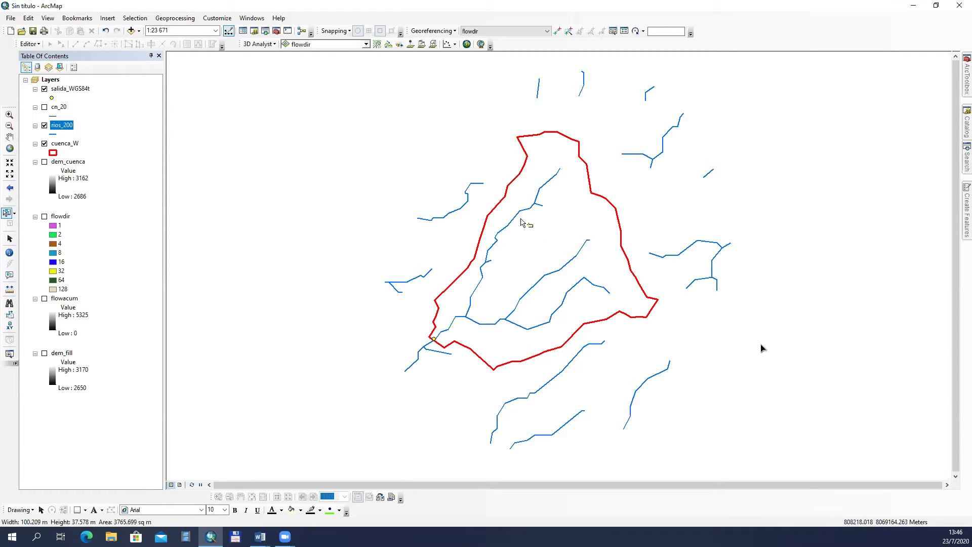
{"action": "left_click", "coordinate": [520, 218]}
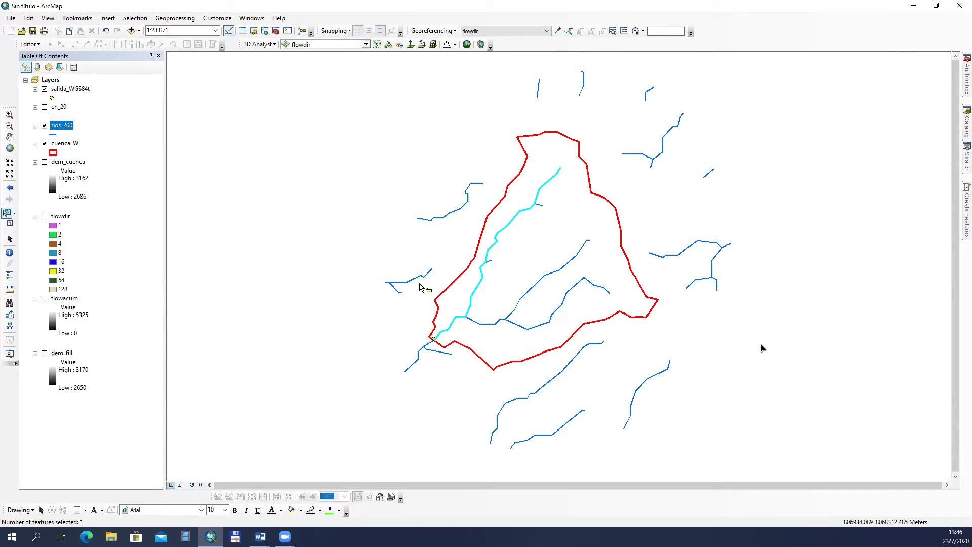
{"action": "right_click", "coordinate": [60, 127]}
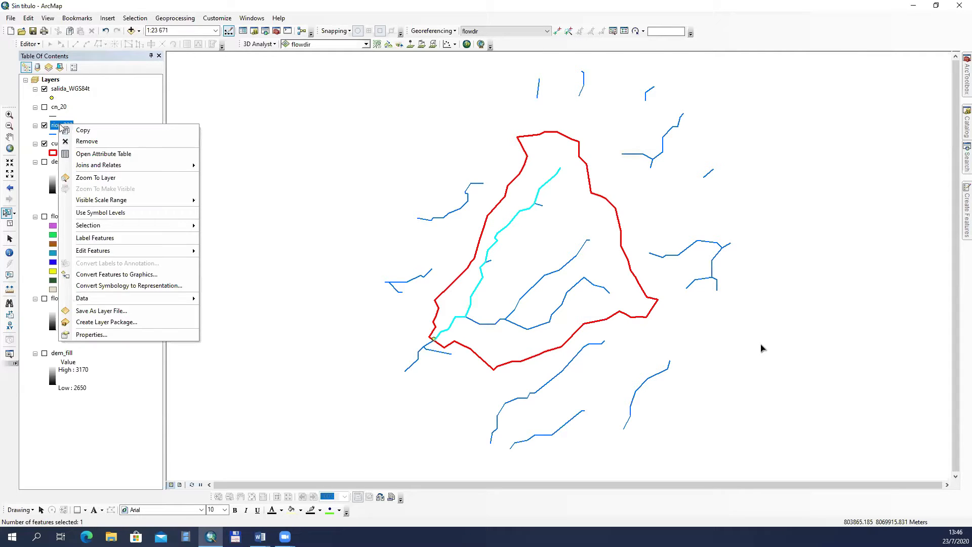
{"action": "left_click", "coordinate": [90, 155]}
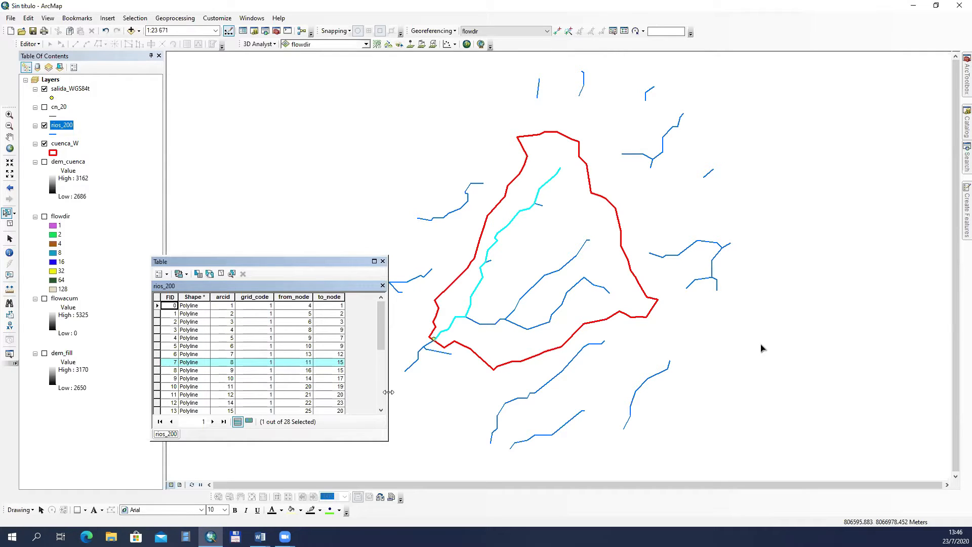
{"action": "mouse_move", "coordinate": [388, 392]}
{"action": "left_mouse_down"}
{"action": "mouse_move", "coordinate": [481, 391]}
{"action": "mouse_move", "coordinate": [379, 379]}
{"action": "left_mouse_up"}
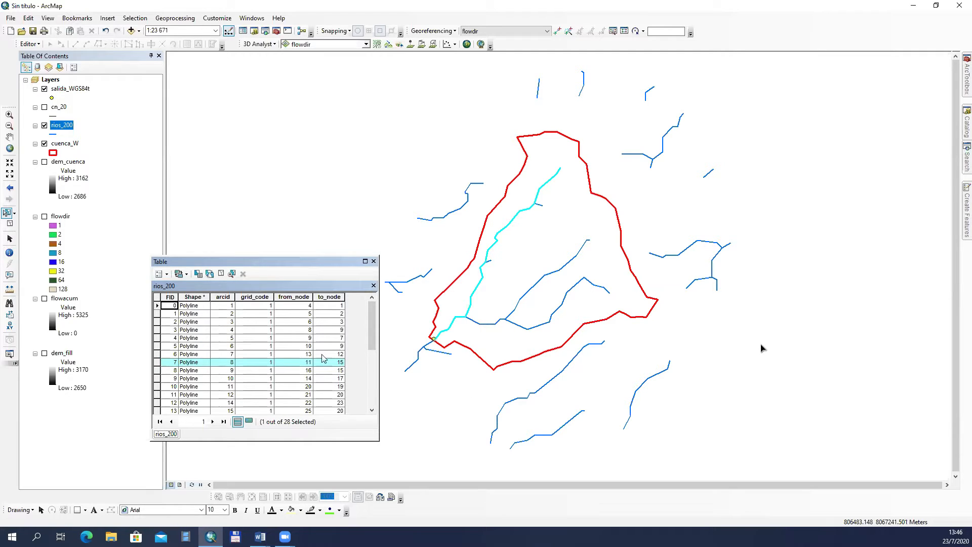
{"action": "left_click", "coordinate": [334, 297]}
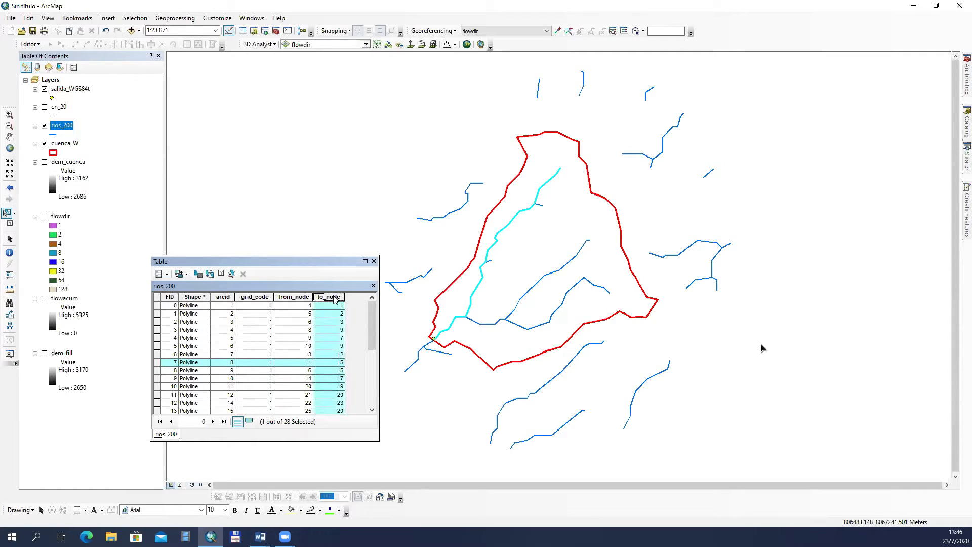
{"action": "right_click", "coordinate": [334, 298]}
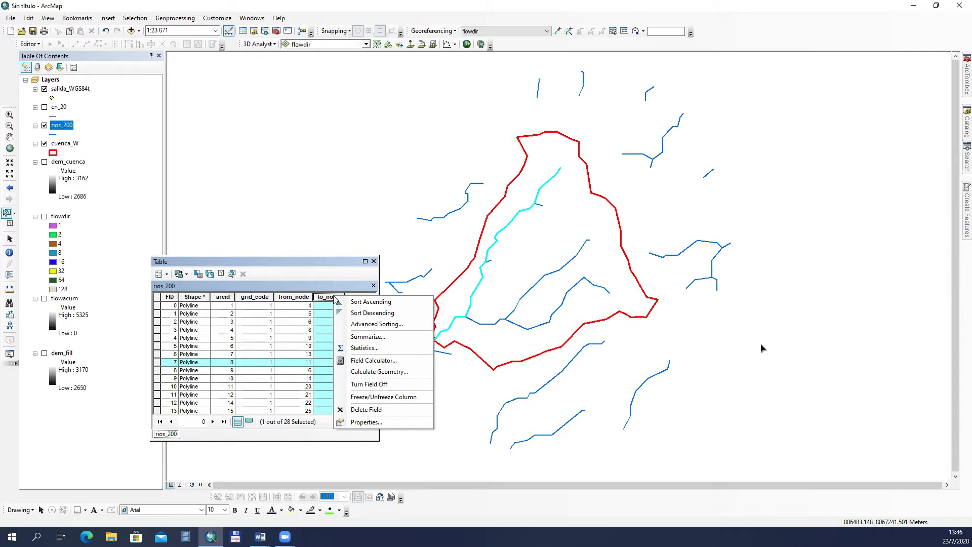
{"action": "left_click", "coordinate": [168, 274]}
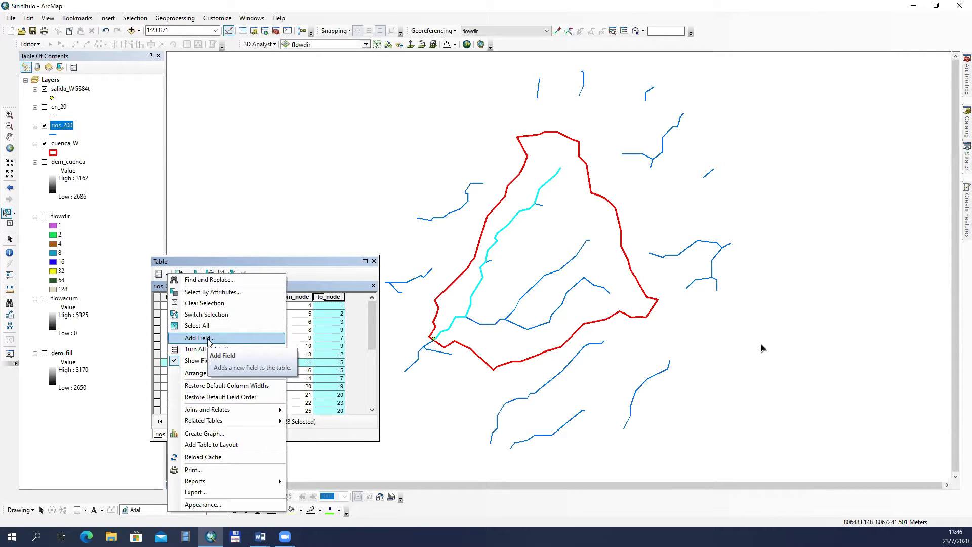
{"action": "left_click", "coordinate": [323, 263]}
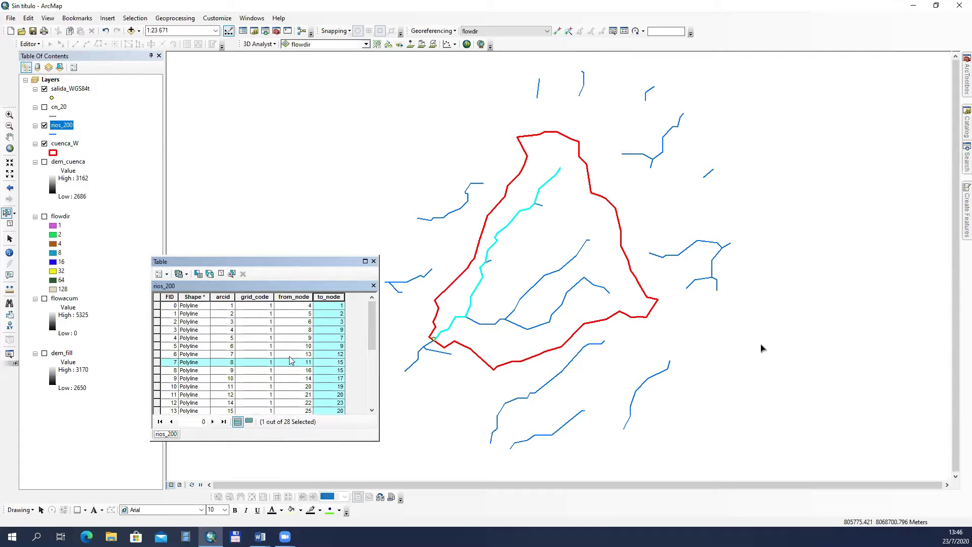
Step: Add a Double field named longitud to the rios_200 table, and widen the table window to show it
{"action": "left_click", "coordinate": [167, 275]}
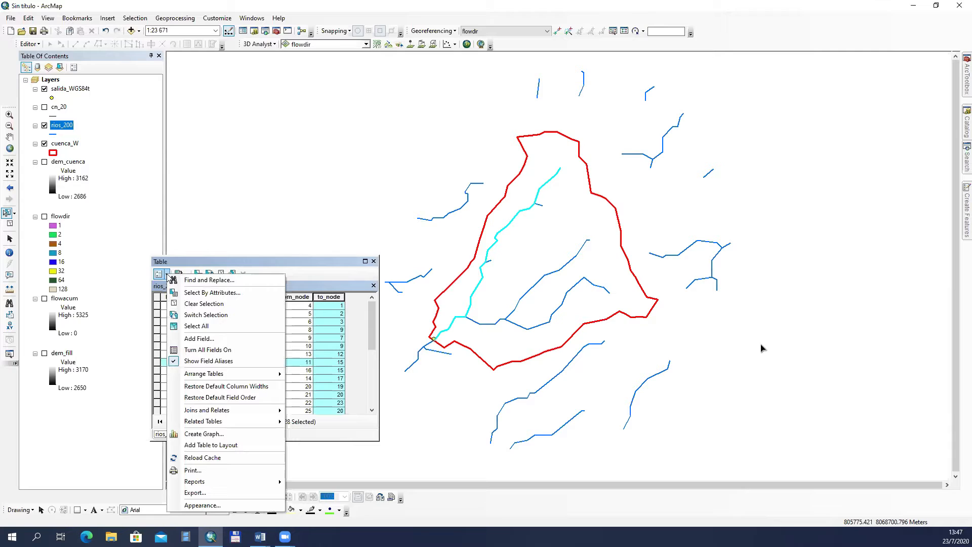
{"action": "left_click", "coordinate": [209, 338]}
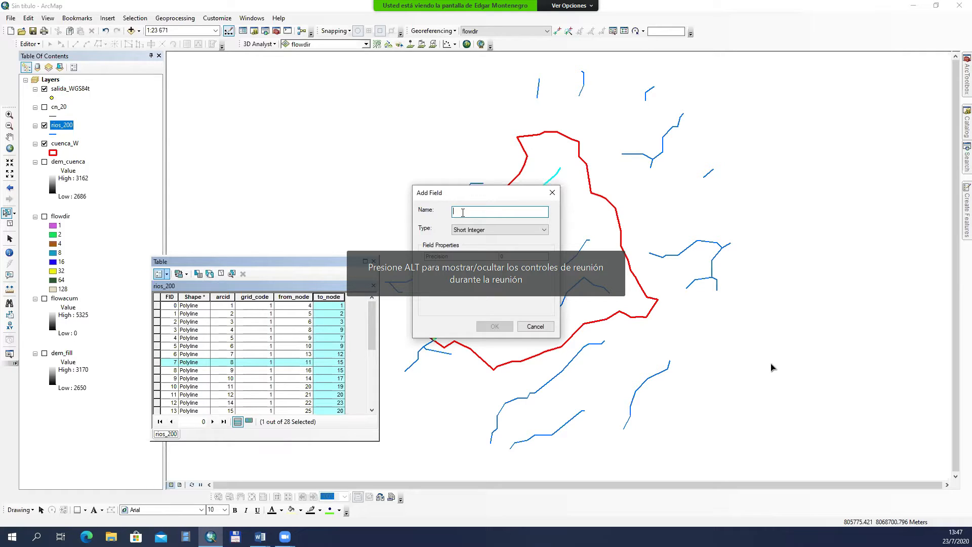
{"action": "type", "text": "longitud"}
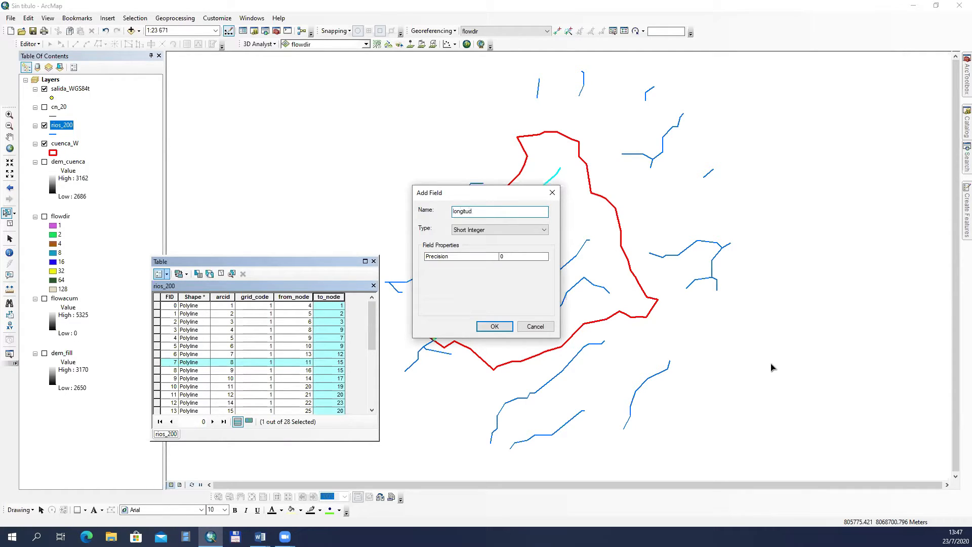
{"action": "left_click", "coordinate": [546, 230]}
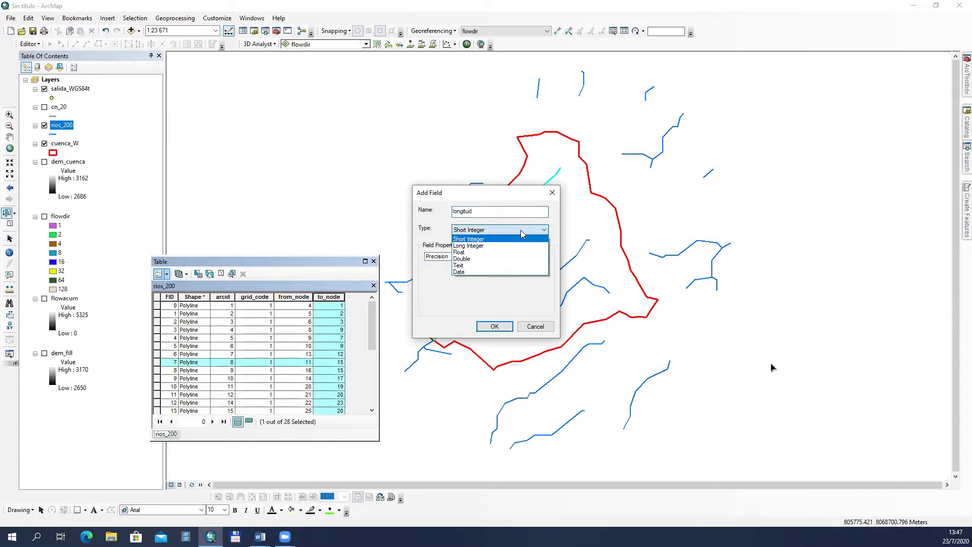
{"action": "left_click", "coordinate": [477, 259]}
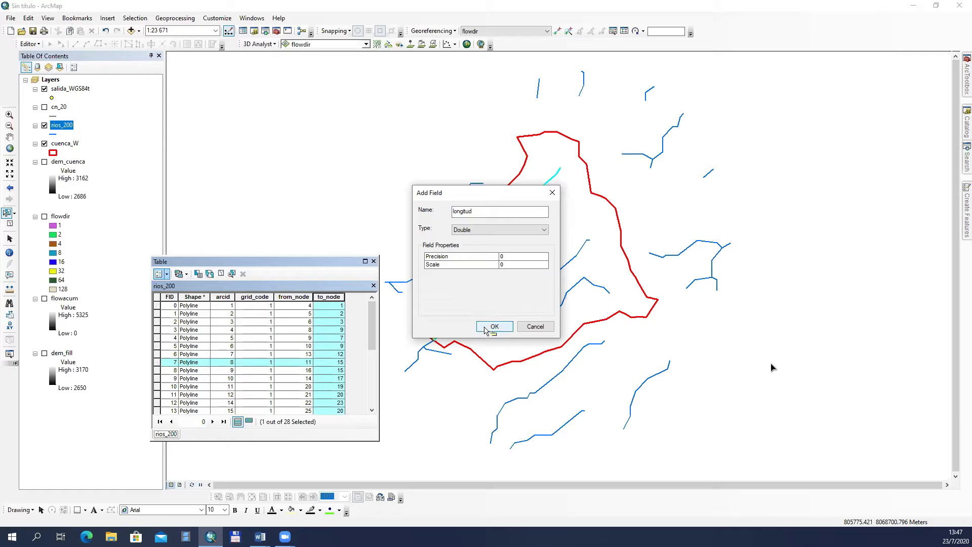
{"action": "left_click", "coordinate": [486, 327]}
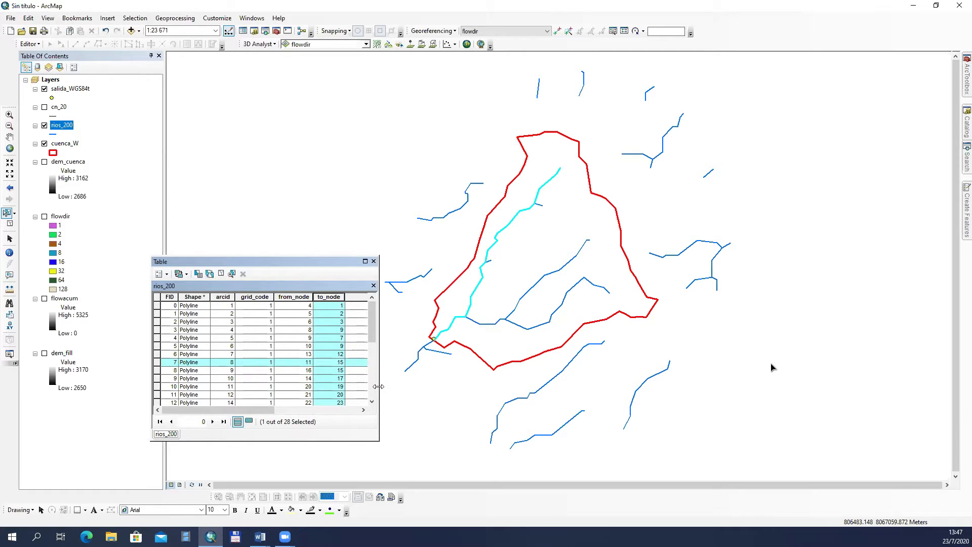
{"action": "left_click_drag", "start_coordinate": [378, 386], "coordinate": [396, 386]}
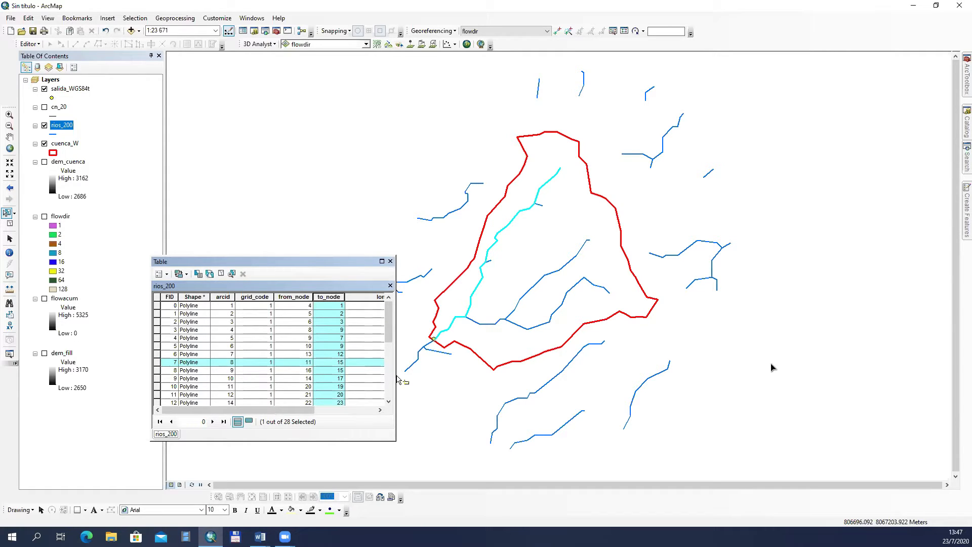
{"action": "left_click_drag", "start_coordinate": [396, 377], "coordinate": [451, 377]}
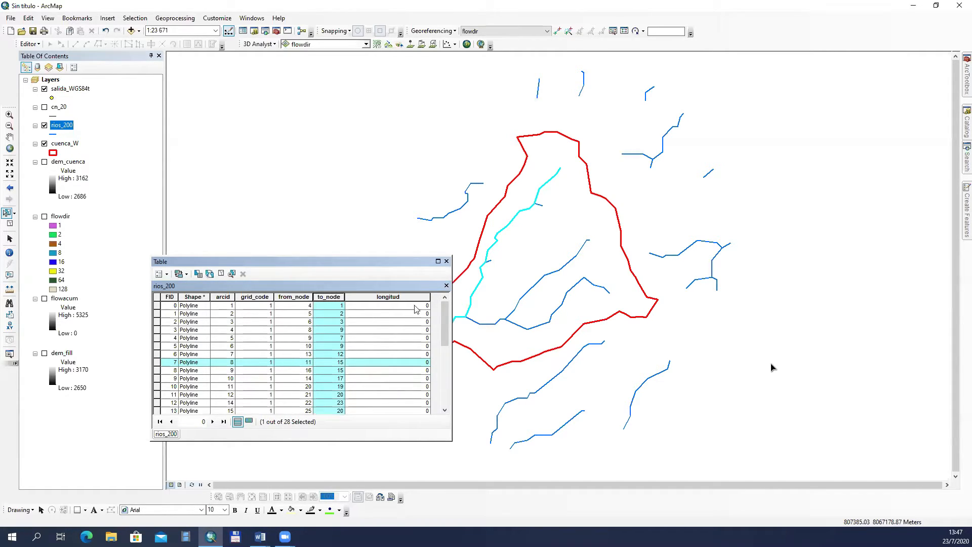
Step: Calculate the length in meters into the longitud field for the selected main course record only, using the data source's coordinate system
{"action": "left_click_drag", "start_coordinate": [368, 261], "coordinate": [327, 197]}
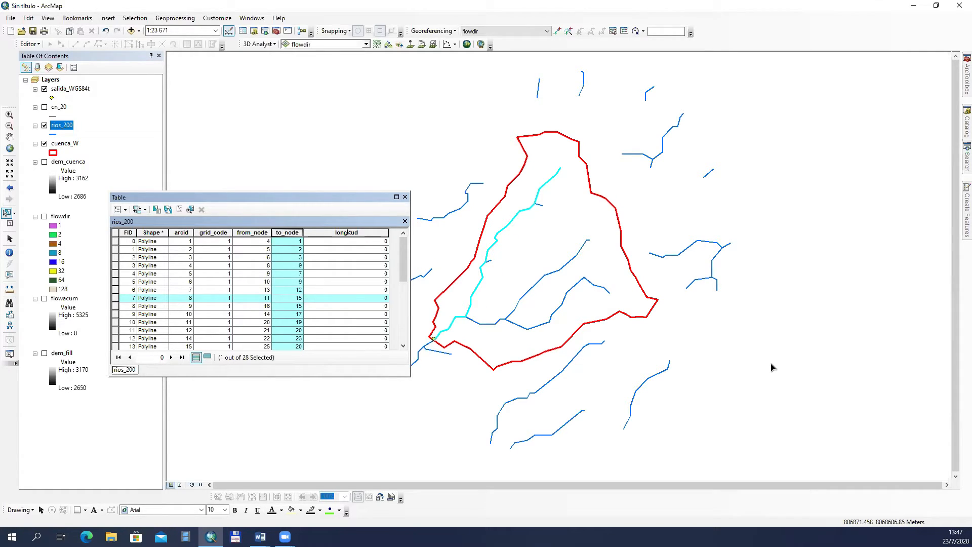
{"action": "left_click", "coordinate": [347, 232]}
{"action": "right_click", "coordinate": [349, 236]}
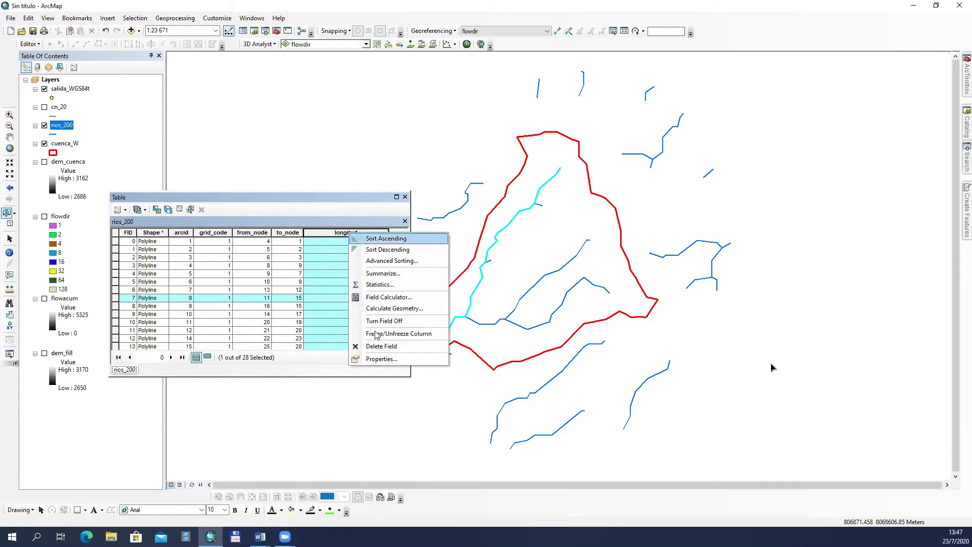
{"action": "left_click", "coordinate": [408, 310]}
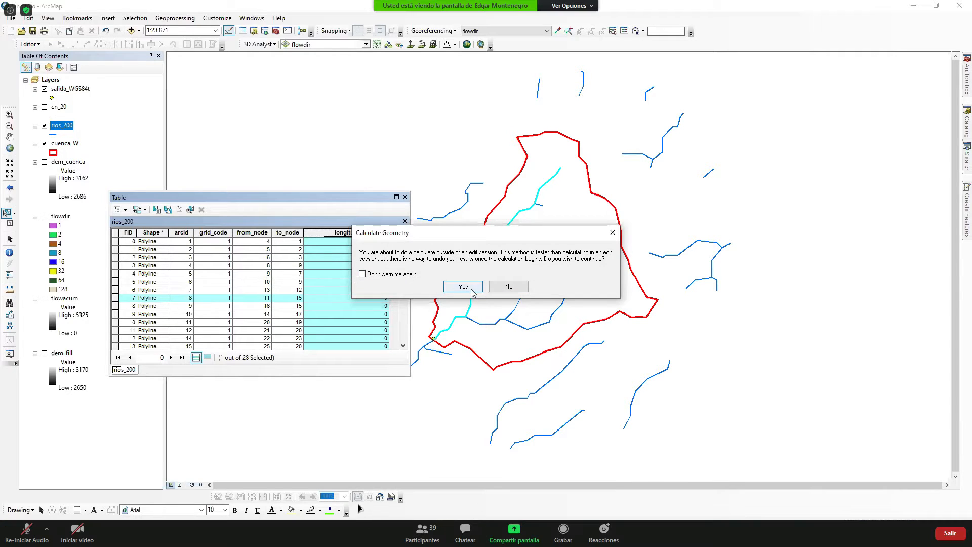
{"action": "left_click", "coordinate": [415, 536]}
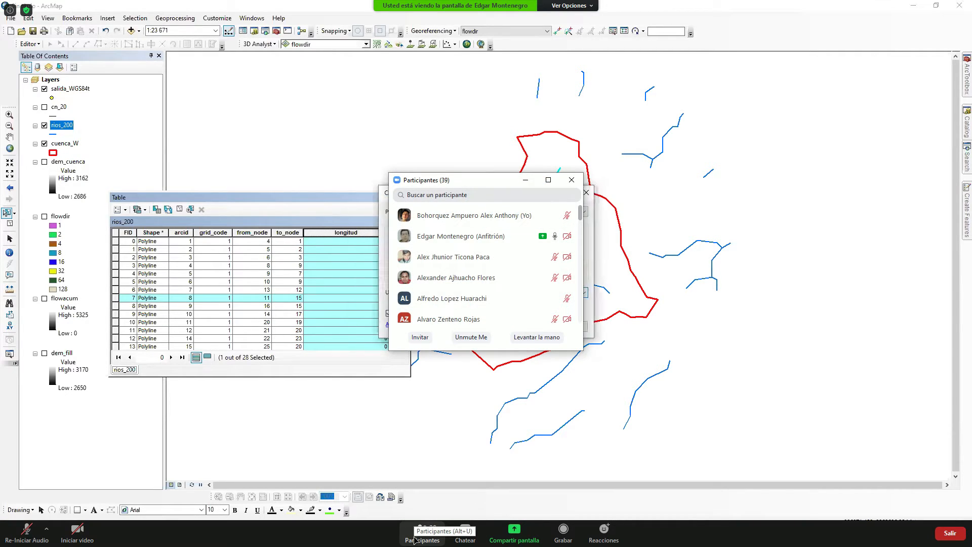
{"action": "left_click", "coordinate": [571, 180]}
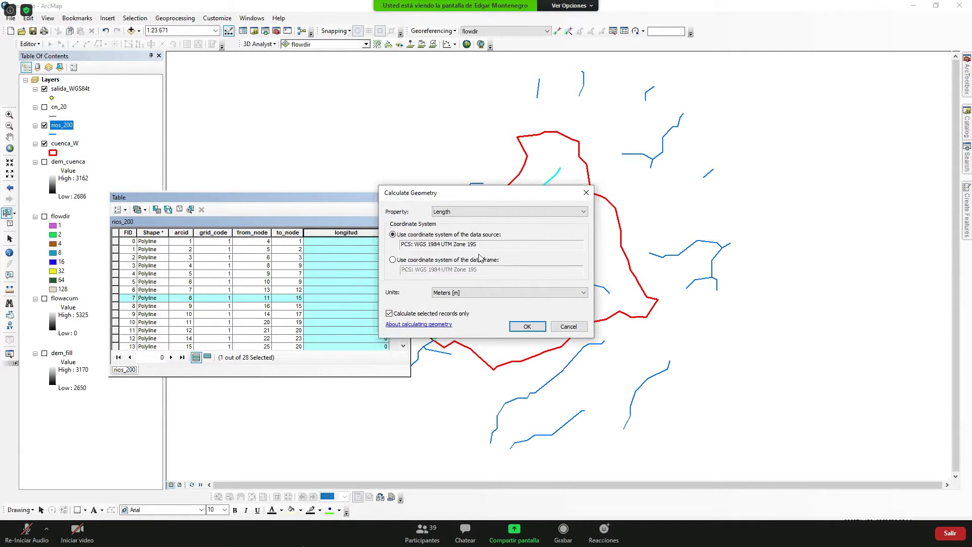
{"action": "left_click", "coordinate": [526, 328]}
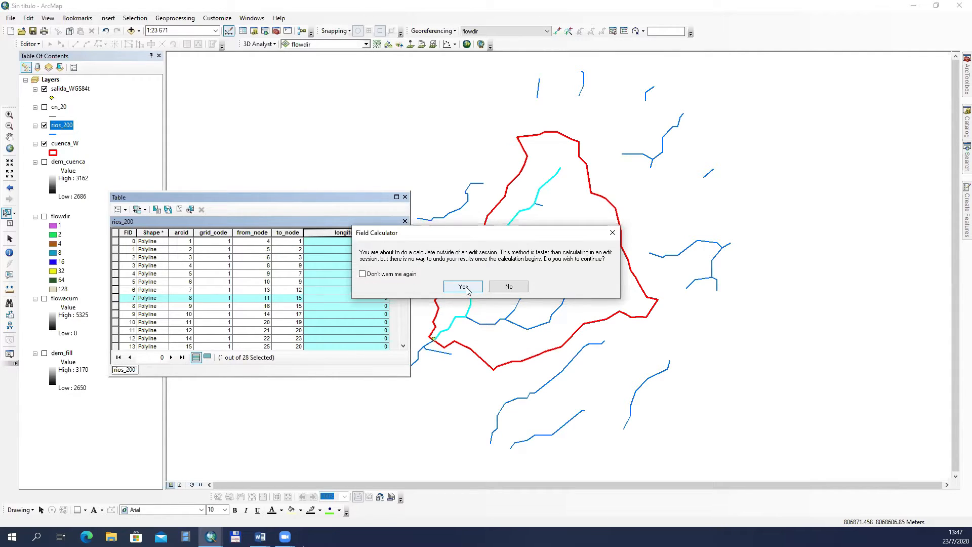
{"action": "left_click", "coordinate": [463, 286]}
{"action": "scroll", "coordinate": [403, 298], "scroll_direction": "down", "scroll_amount": 2}
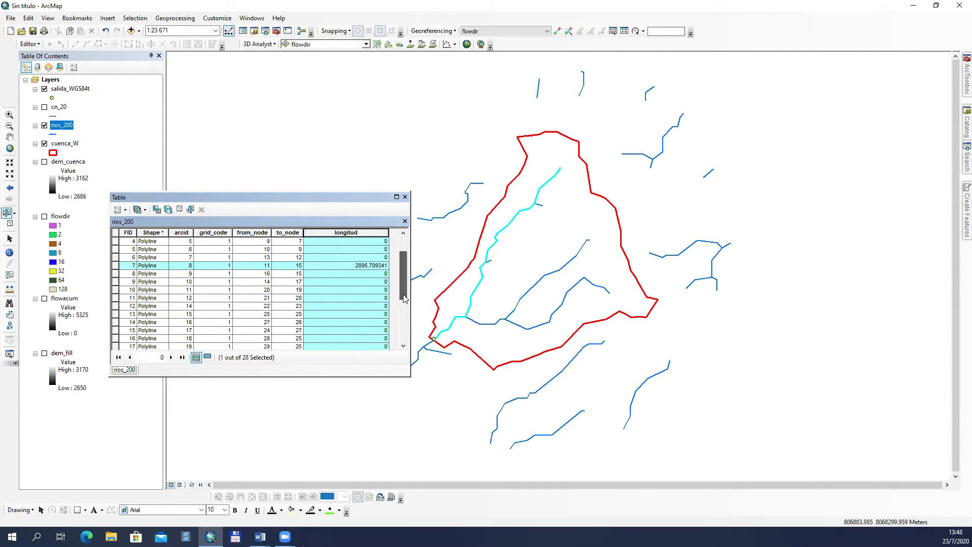
{"action": "left_click_drag", "start_coordinate": [403, 295], "coordinate": [399, 241]}
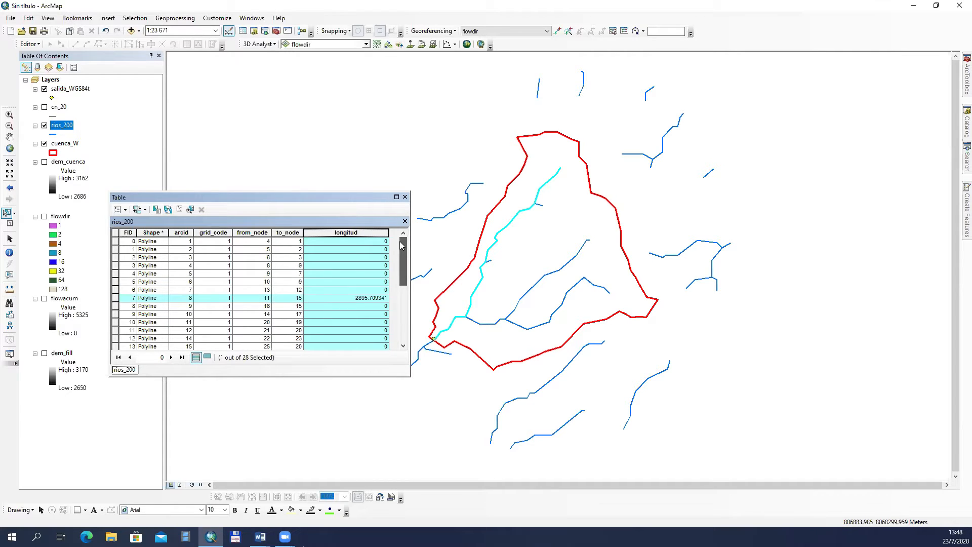
Step: Locate the streams with FID 4, 3, 11 and 12 on the map by selecting their records, and reselect the main course, FID 7
{"action": "left_click", "coordinate": [116, 275]}
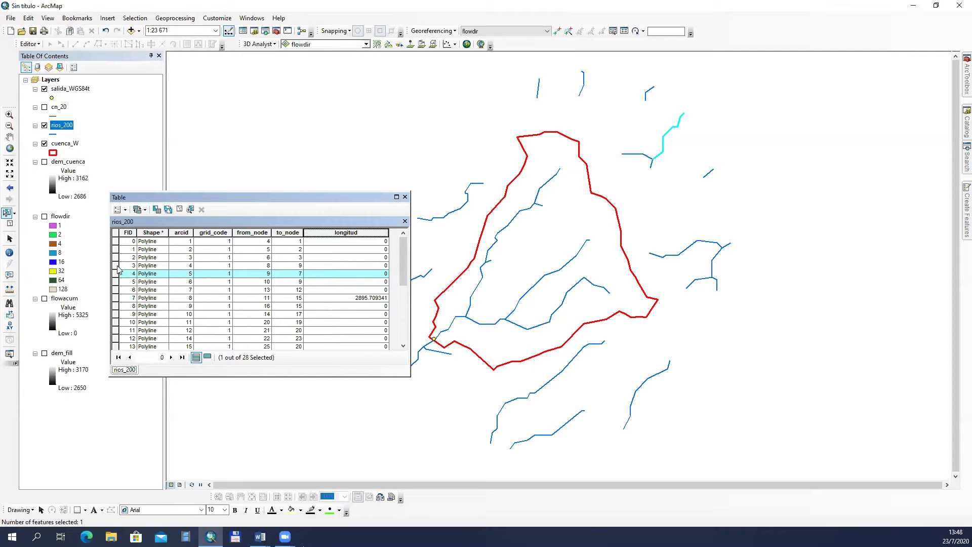
{"action": "left_click", "coordinate": [116, 265]}
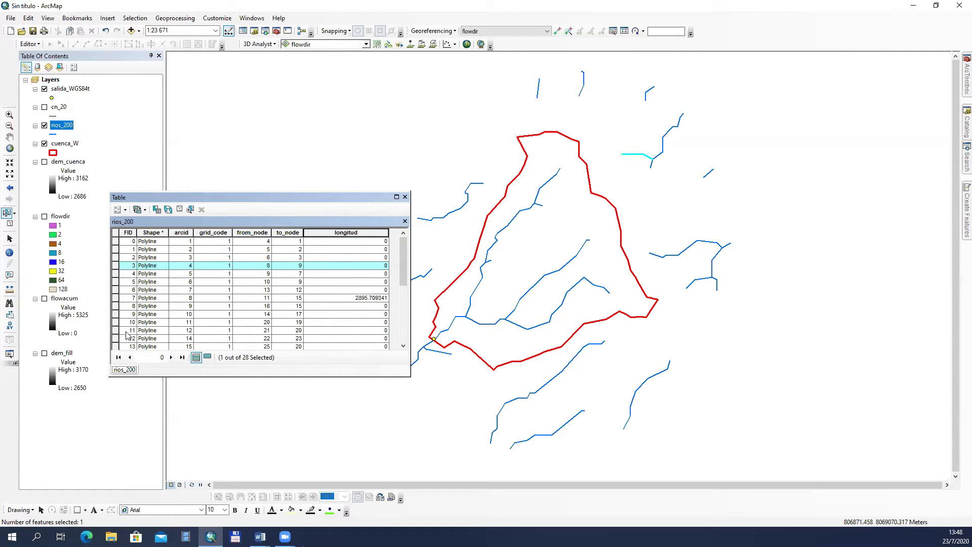
{"action": "left_click", "coordinate": [117, 331]}
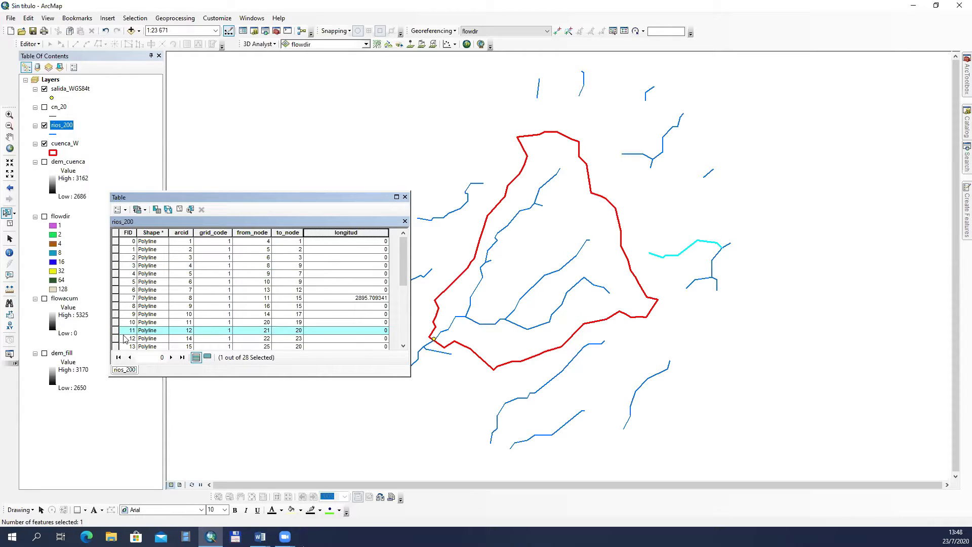
{"action": "left_click", "coordinate": [115, 338]}
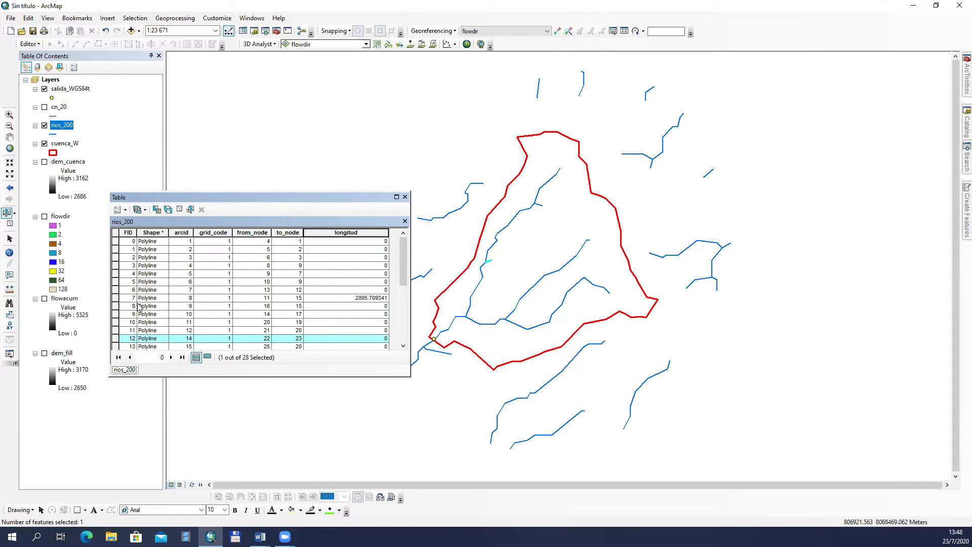
{"action": "left_click", "coordinate": [116, 298]}
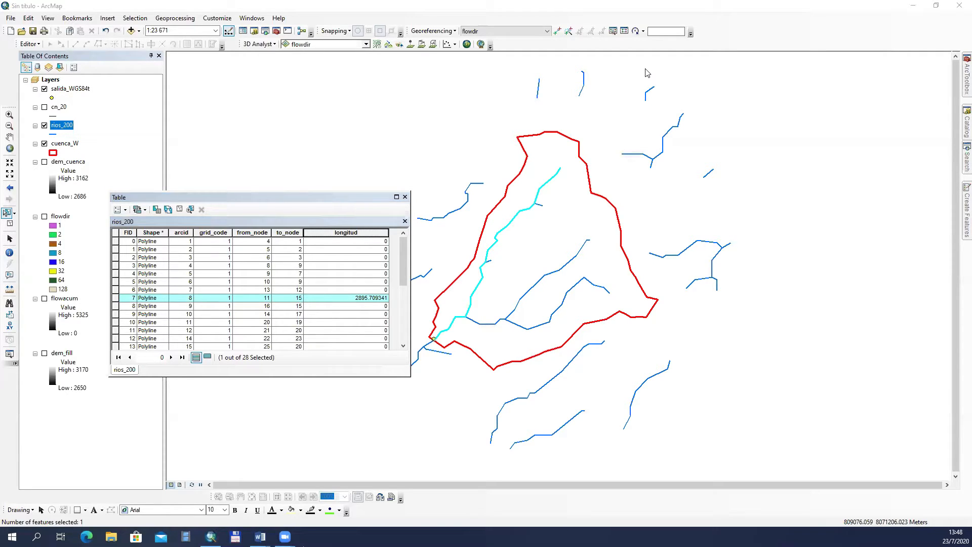
Step: Annotate the screen above the map with the main course length as "L=2895.7 m"
{"action": "left_click", "coordinate": [261, 74]}
{"action": "type", "text": "L=2895"}
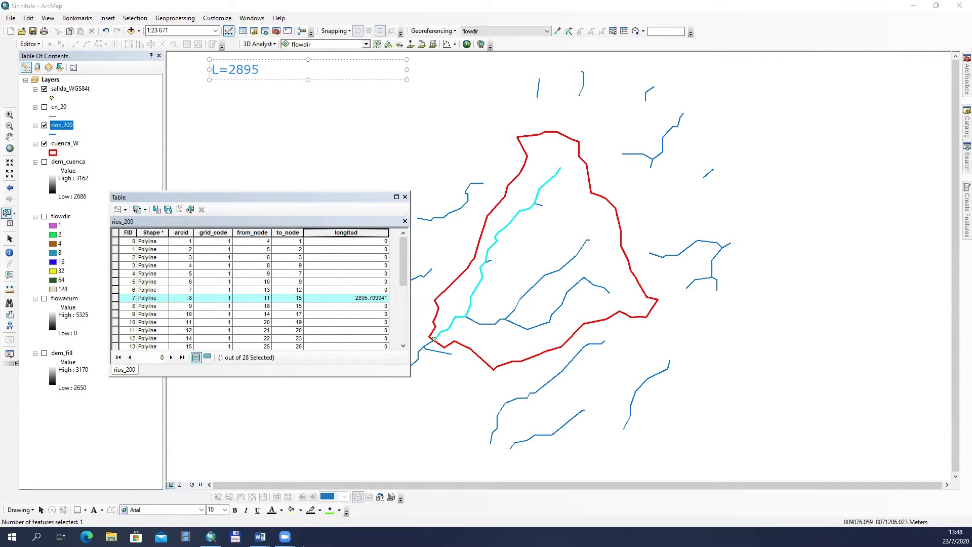
{"action": "type", "text": ".7 m"}
{"action": "key", "text": "Return"}
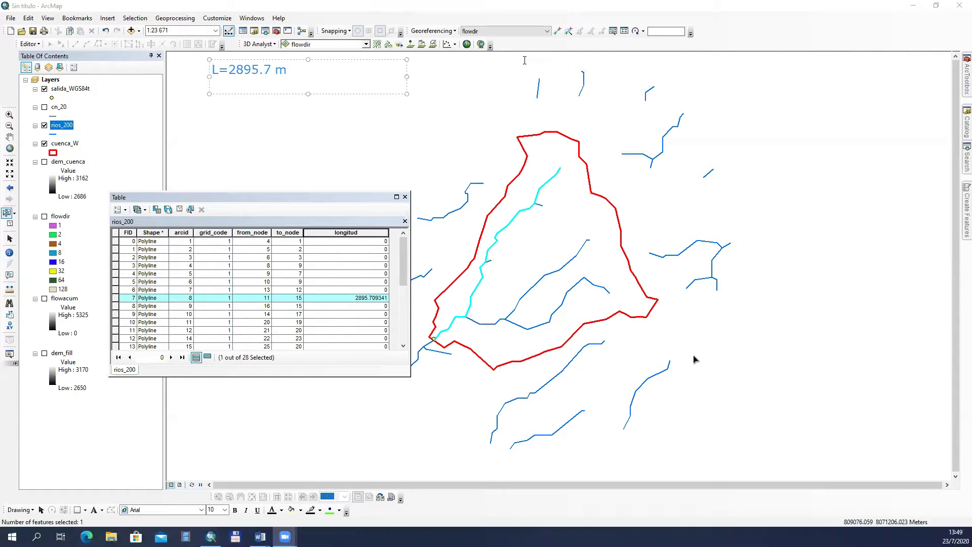
{"action": "left_click", "coordinate": [524, 60]}
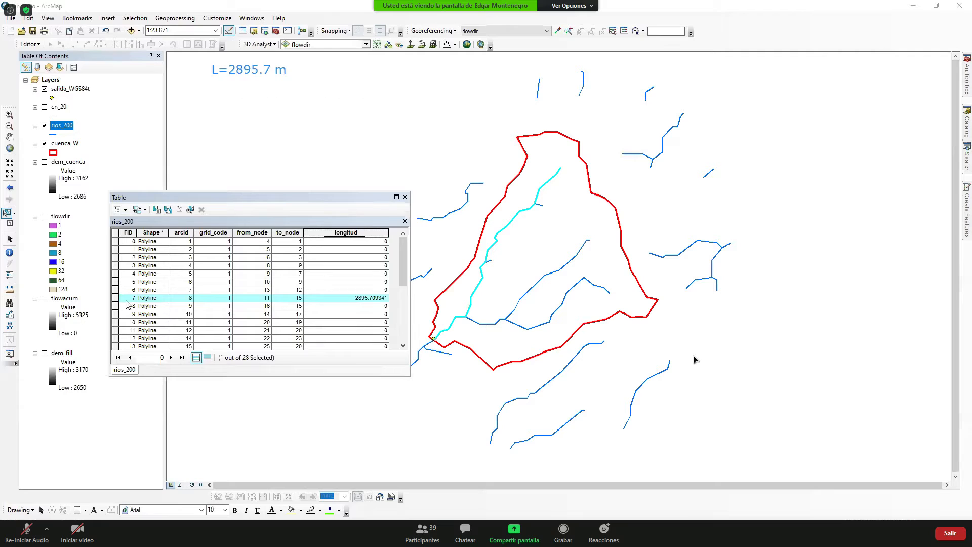
Step: Display dem_fill, hide cuenca_W, and identify the DEM elevation at the upper end of the main course
{"action": "left_click", "coordinate": [45, 352]}
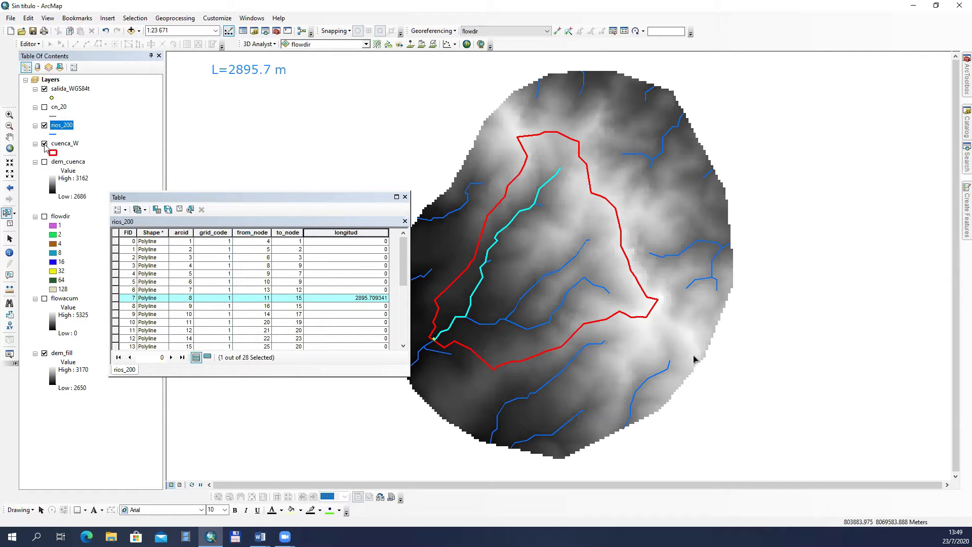
{"action": "left_click", "coordinate": [44, 144]}
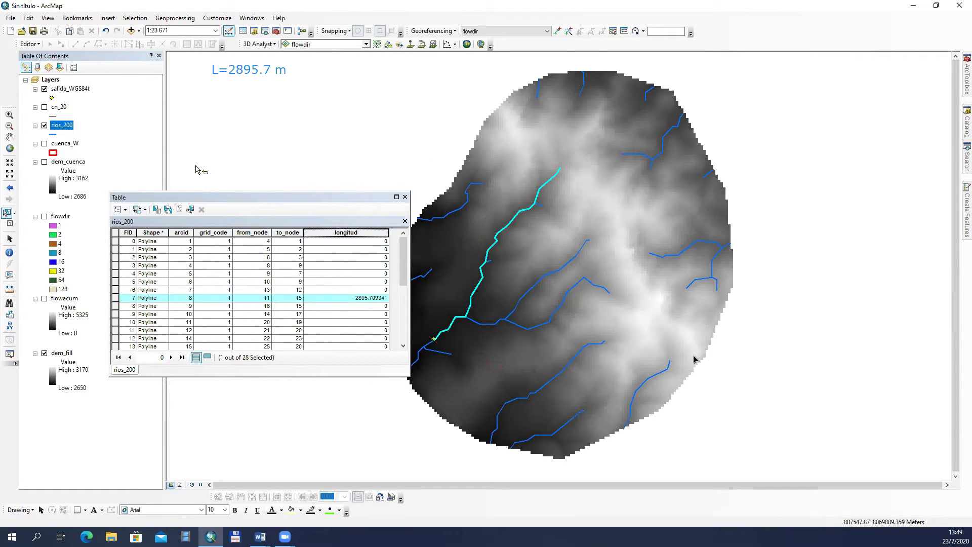
{"action": "left_click", "coordinate": [9, 115]}
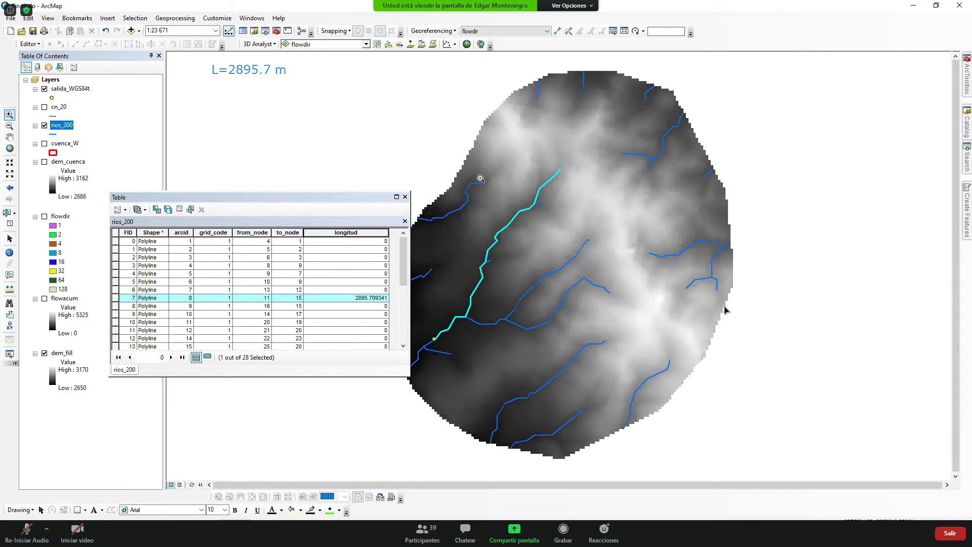
{"action": "left_click_drag", "start_coordinate": [552, 160], "coordinate": [587, 185]}
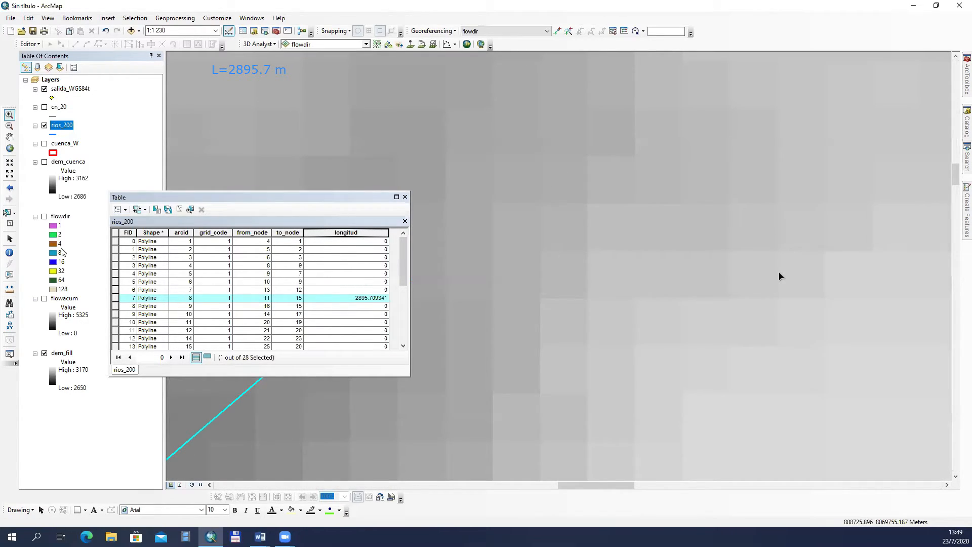
{"action": "left_click", "coordinate": [9, 136]}
{"action": "left_click_drag", "start_coordinate": [464, 284], "coordinate": [682, 293]}
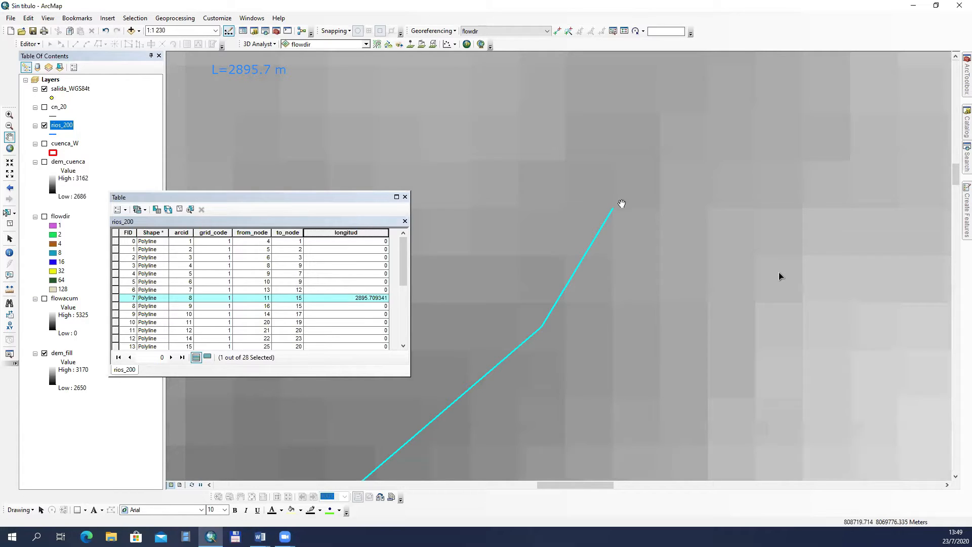
{"action": "left_click", "coordinate": [9, 252]}
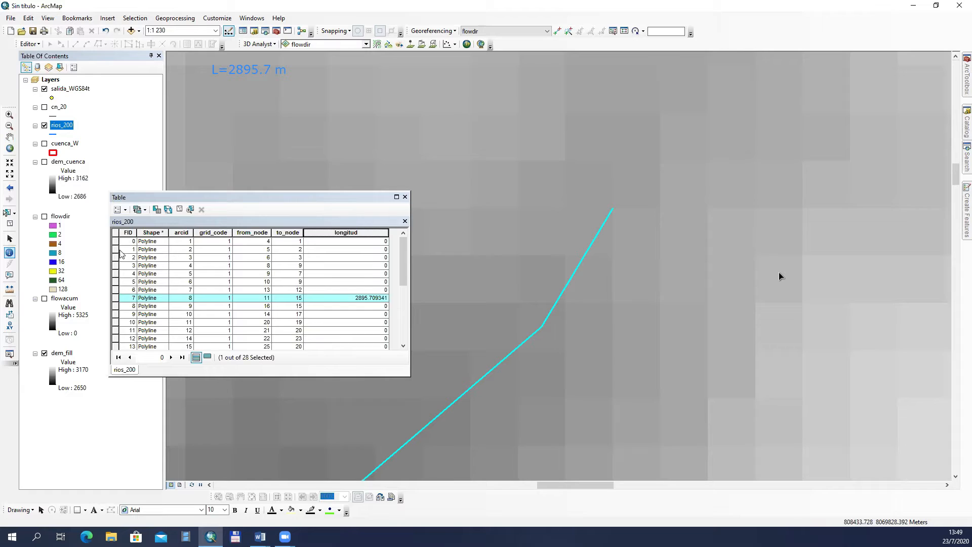
{"action": "left_click", "coordinate": [616, 202]}
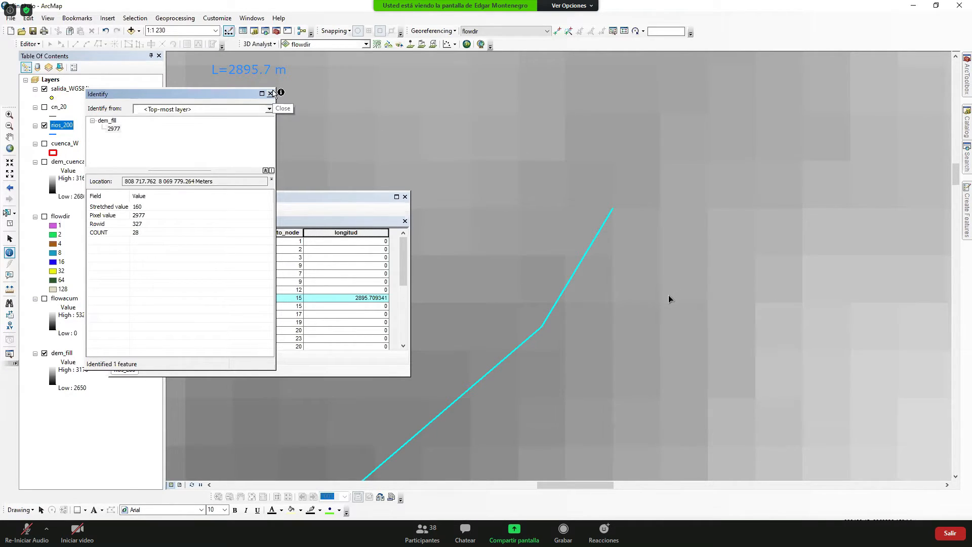
{"action": "left_click", "coordinate": [270, 94]}
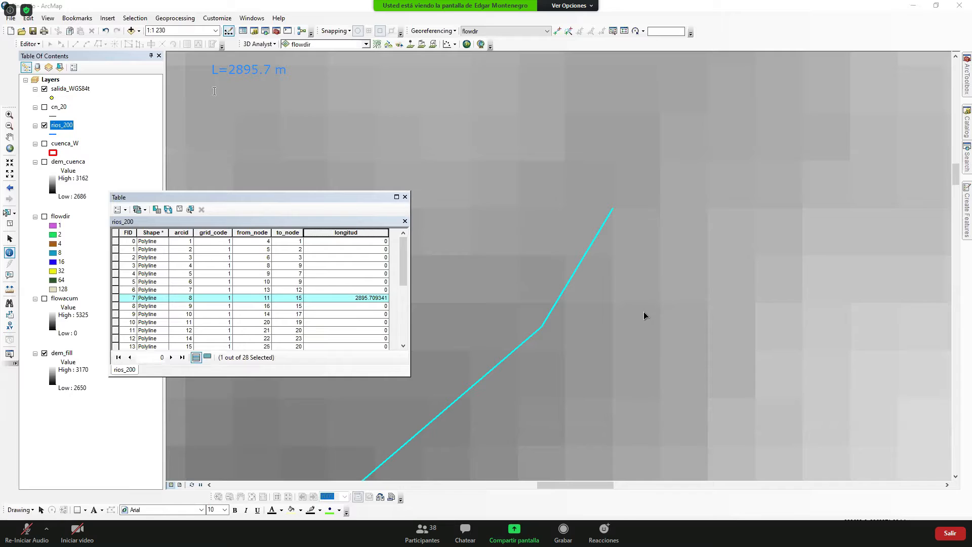
Step: Add the annotation "CS=2977 msnm" below the length note for the main course's upper elevation
{"action": "left_click", "coordinate": [215, 90]}
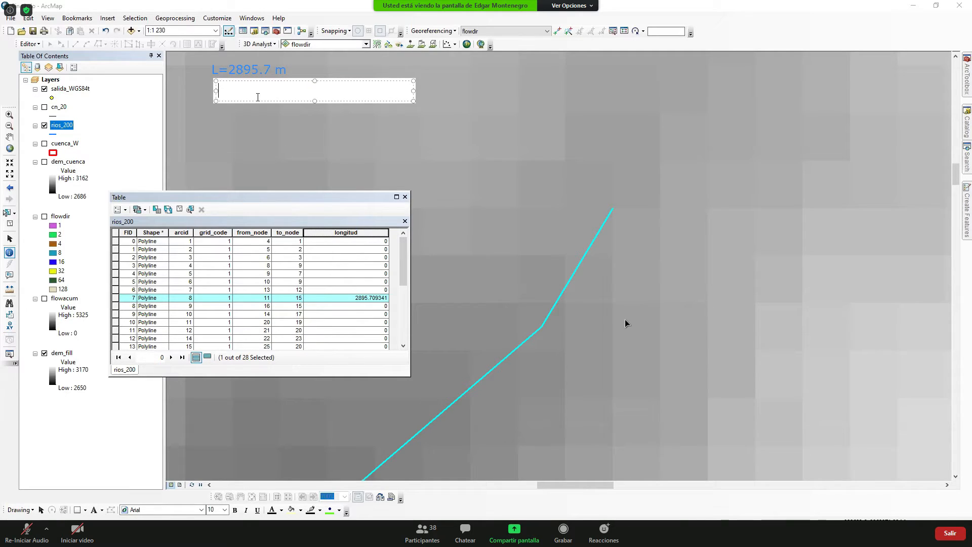
{"action": "type", "text": "CS=2977 msnm"}
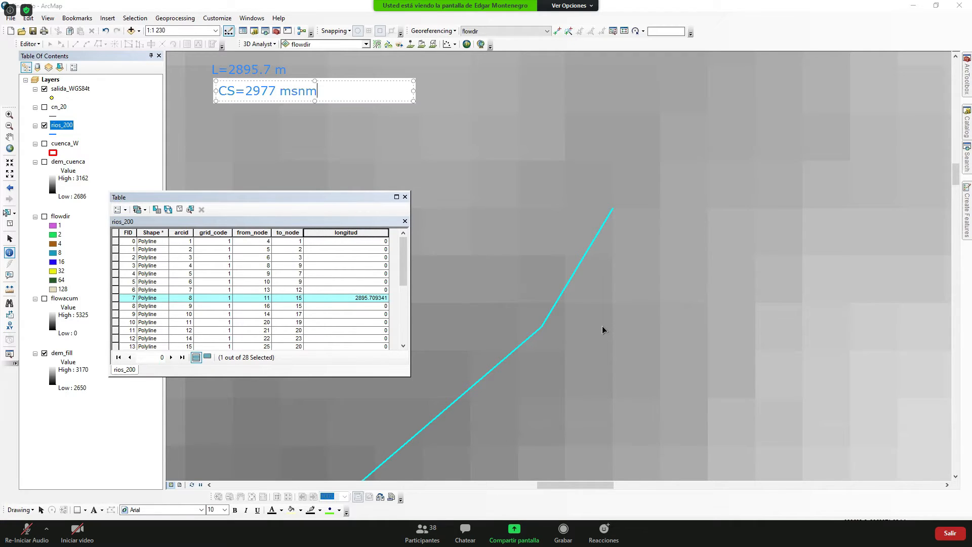
{"action": "key", "text": "Return"}
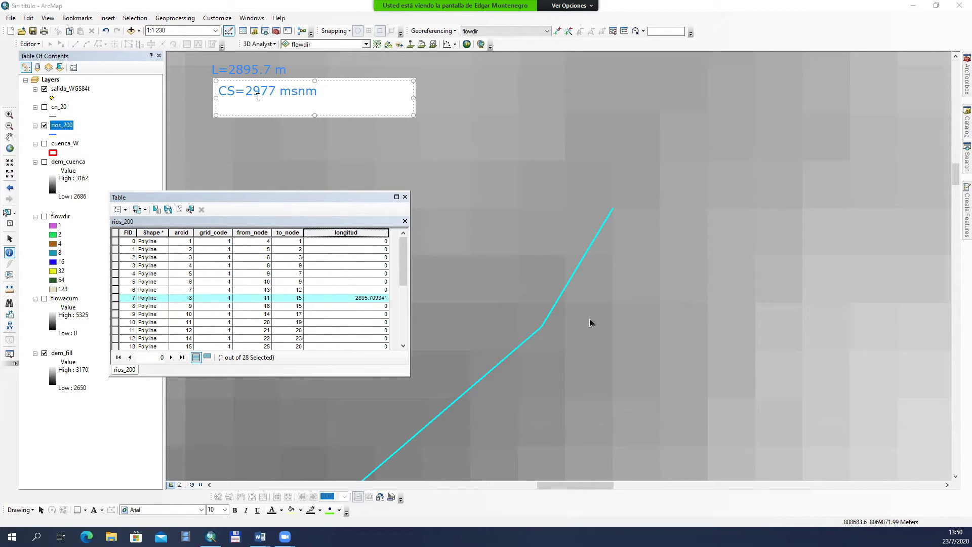
{"action": "key", "text": "BackSpace"}
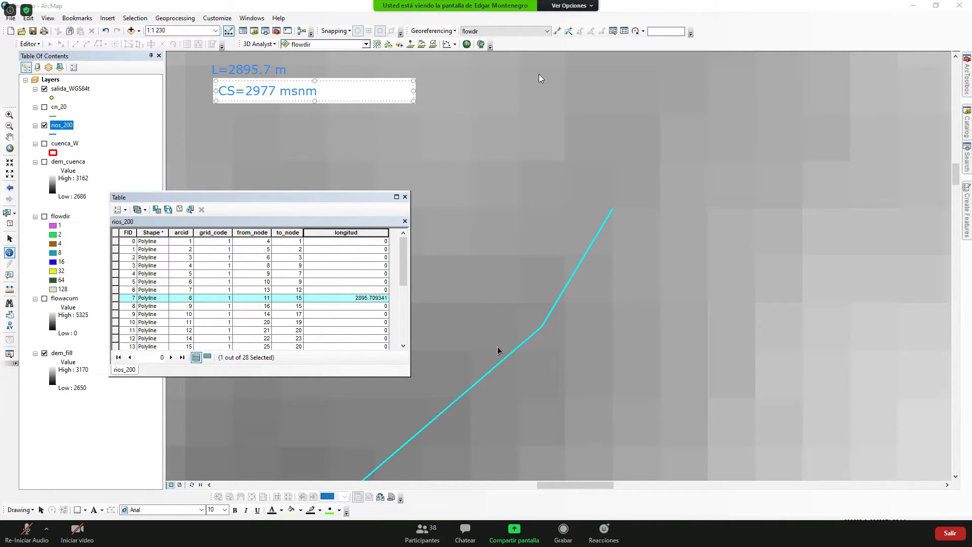
Step: Close the rios_200 table and zoom in on the lower end of the main course beside the outlet point
{"action": "left_click", "coordinate": [405, 196]}
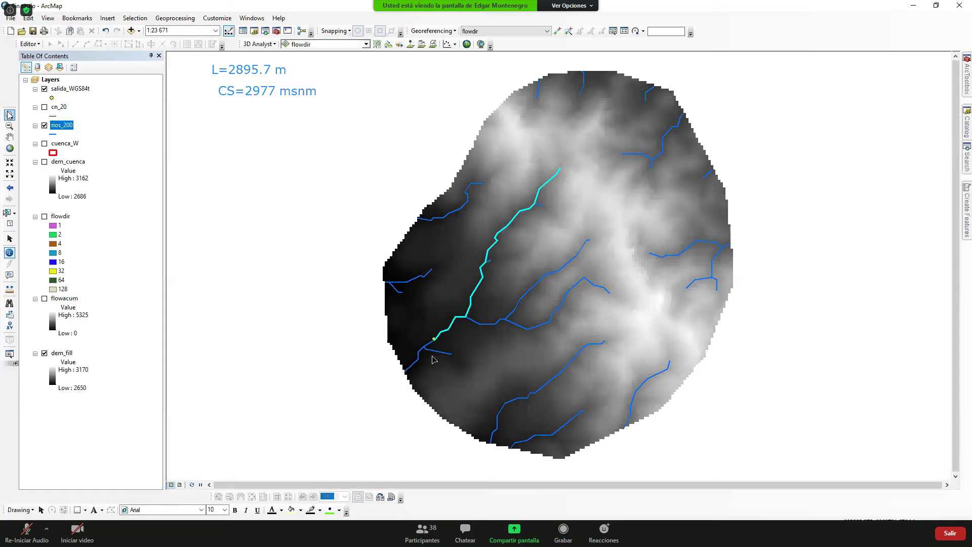
{"action": "left_click", "coordinate": [9, 115]}
{"action": "left_click_drag", "start_coordinate": [424, 333], "coordinate": [449, 347]}
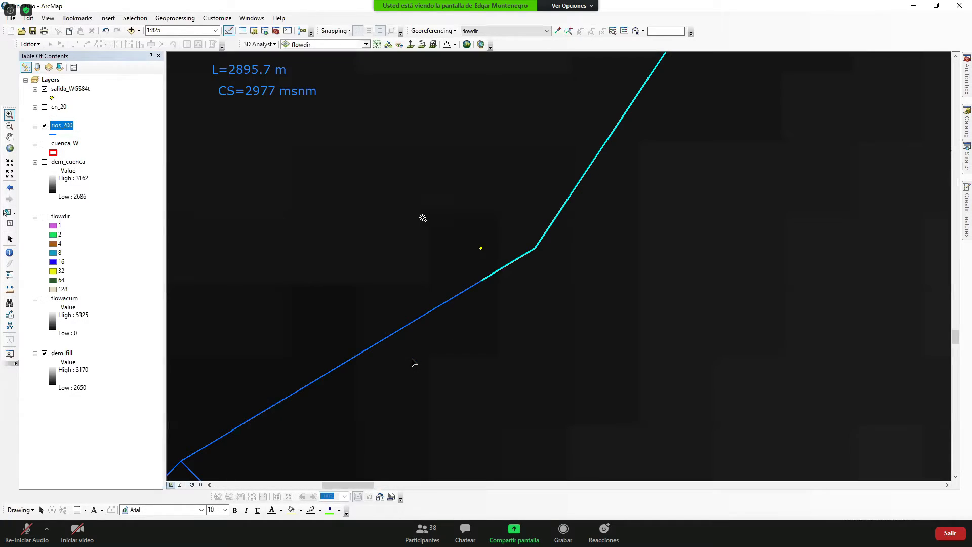
{"action": "left_click", "coordinate": [544, 334]}
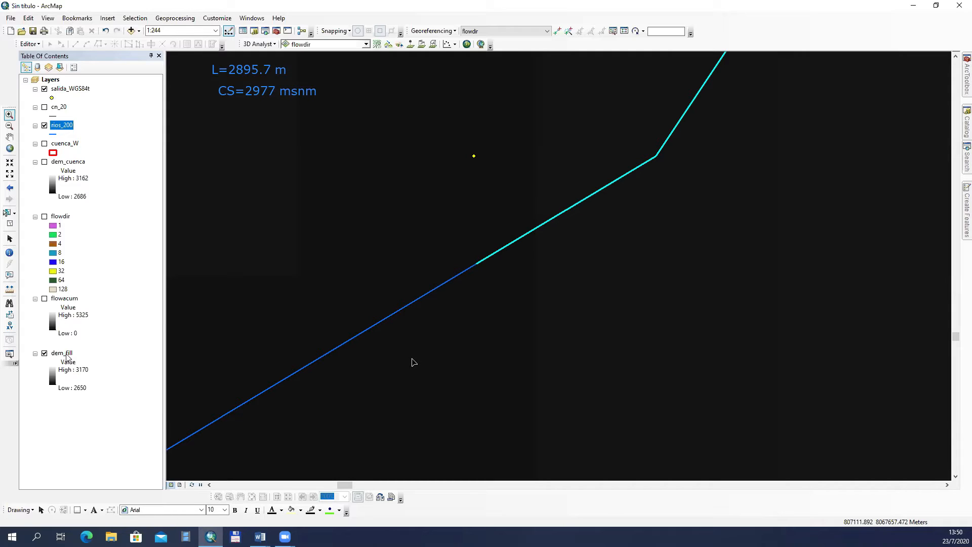
Step: Change the dem_fill colour ramp from greyscale to the red-yellow-blue gradient to tell the cells apart near the outlet
{"action": "left_click", "coordinate": [56, 375]}
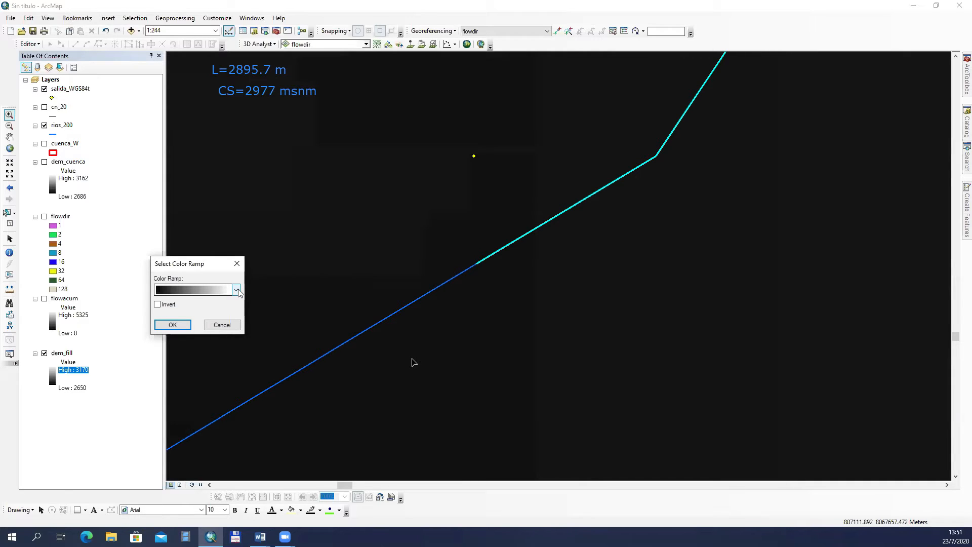
{"action": "left_click", "coordinate": [236, 290]}
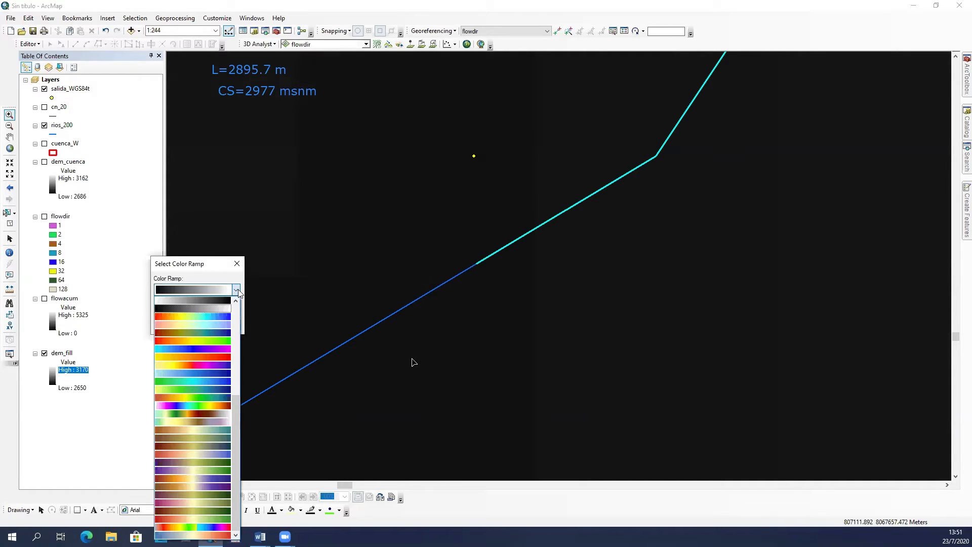
{"action": "left_click", "coordinate": [212, 316]}
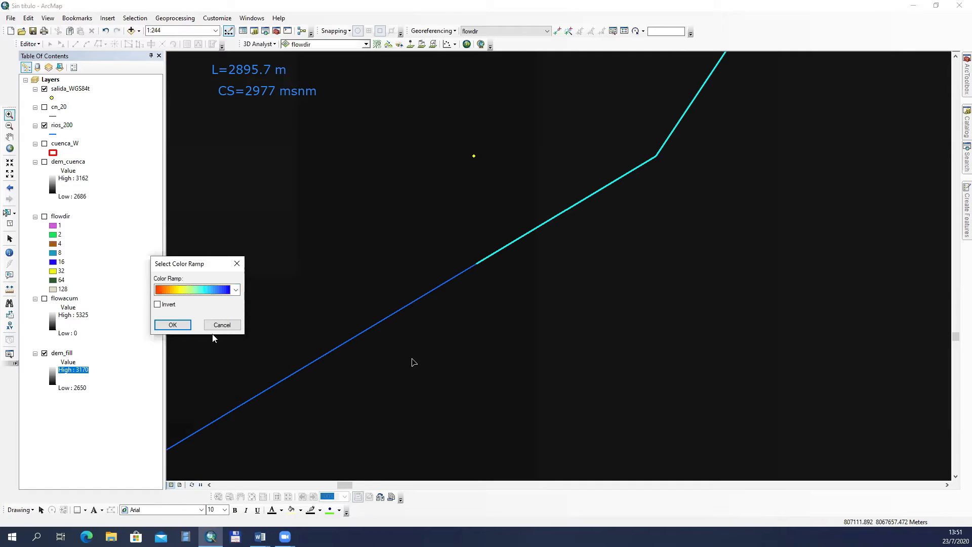
{"action": "left_click", "coordinate": [173, 326]}
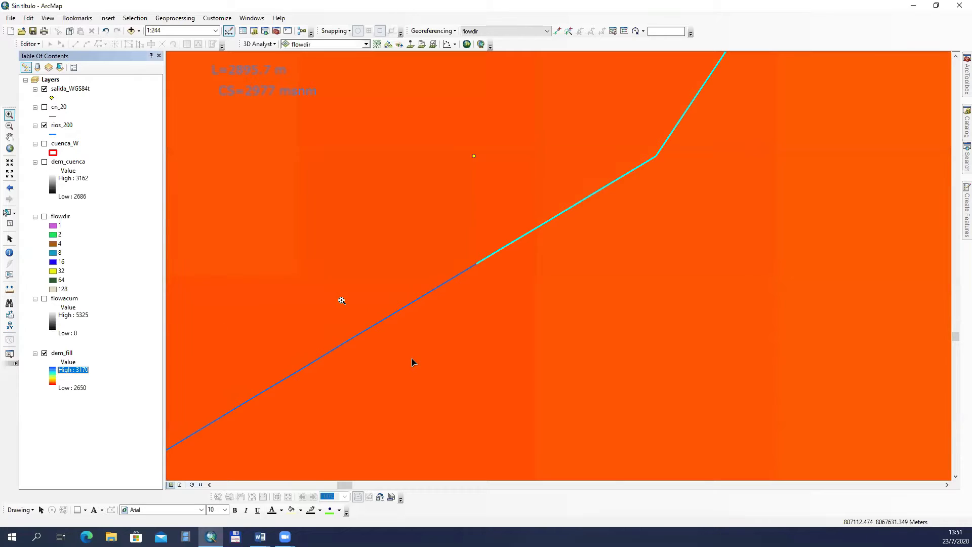
{"action": "scroll", "coordinate": [467, 306], "scroll_direction": "down", "scroll_amount": 2}
{"action": "scroll", "coordinate": [467, 306], "scroll_direction": "up", "scroll_amount": 1}
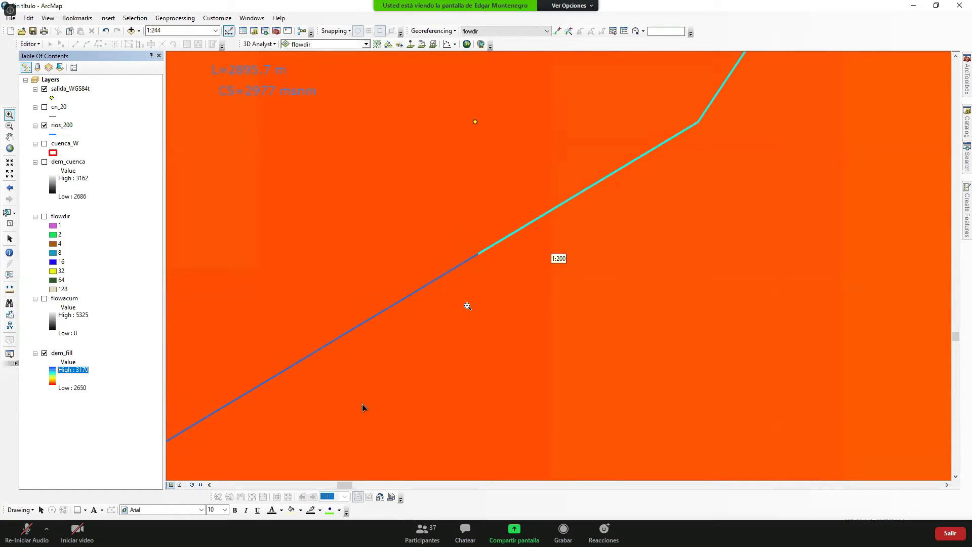
Step: Identify the dem_fill elevation at the lower end of the highlighted main course near the outlet
{"action": "scroll", "coordinate": [467, 306], "scroll_direction": "down", "scroll_amount": 1}
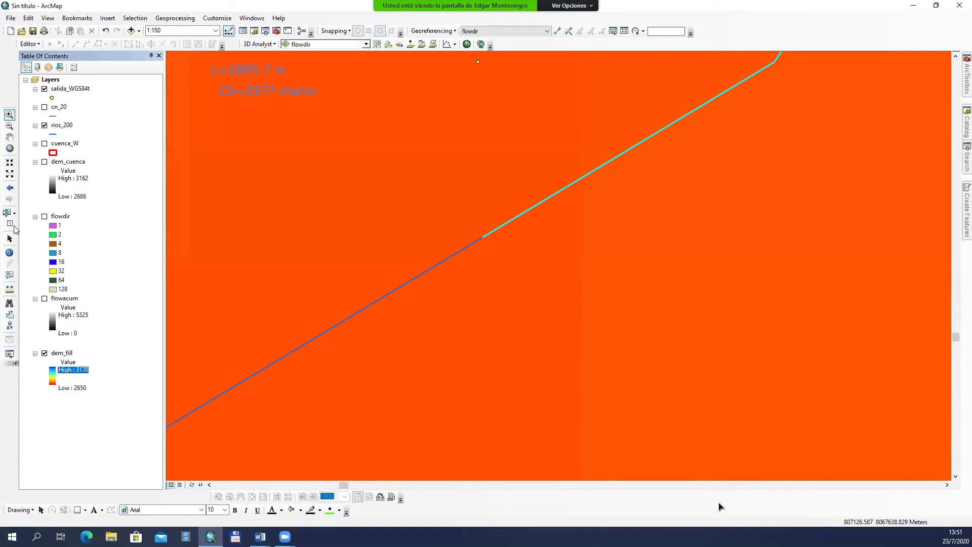
{"action": "left_click", "coordinate": [9, 253]}
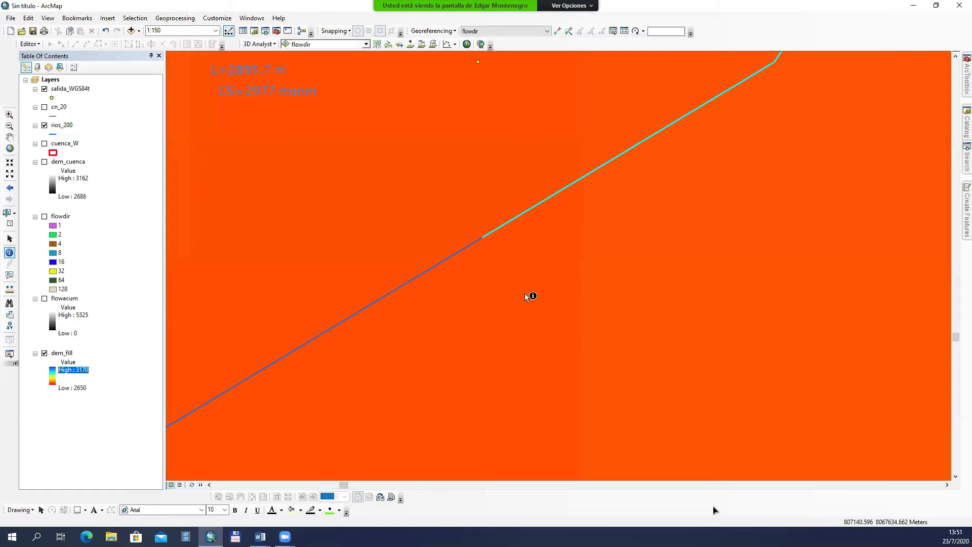
{"action": "left_click", "coordinate": [487, 244]}
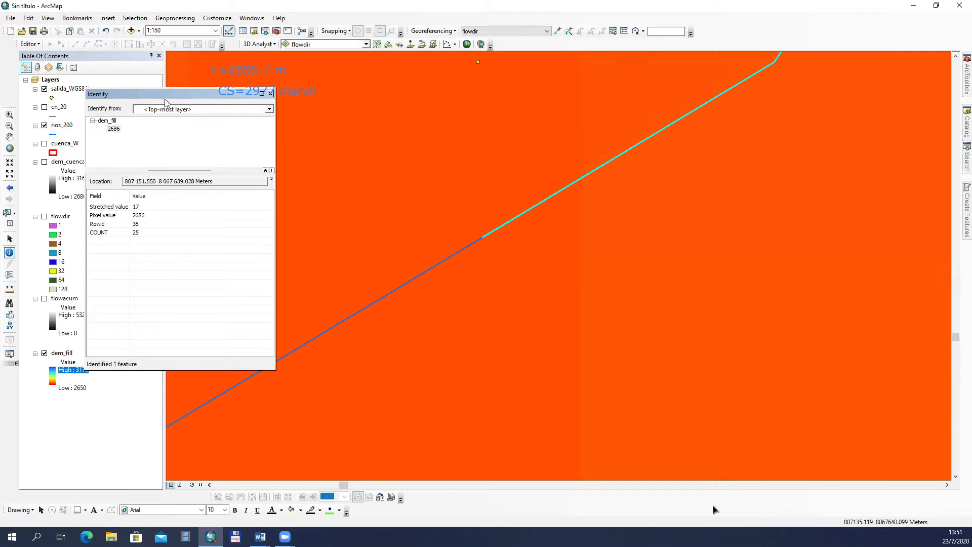
{"action": "left_click_drag", "start_coordinate": [170, 95], "coordinate": [203, 242]}
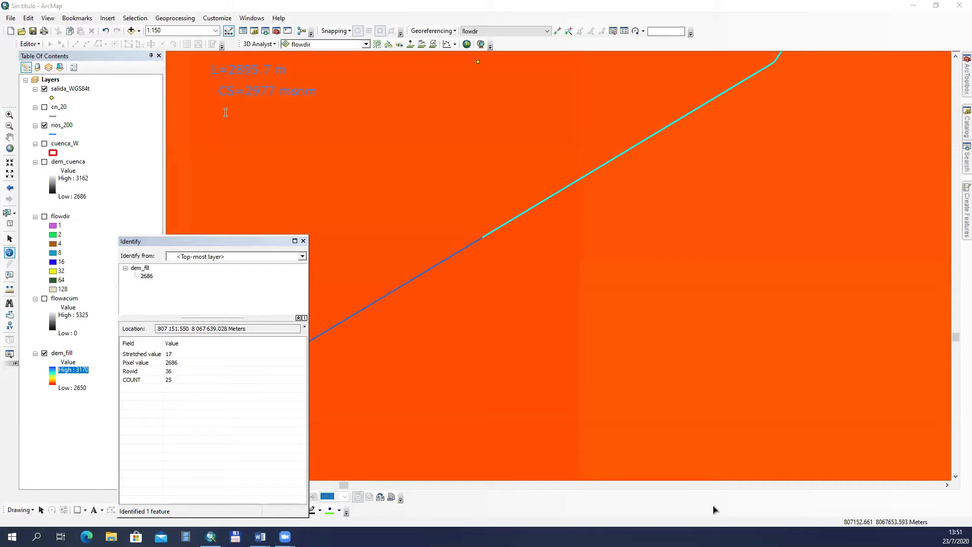
Step: Add the annotation "CI=2686 msnm" below the upper-elevation note and close the Identify results
{"action": "left_click", "coordinate": [225, 112]}
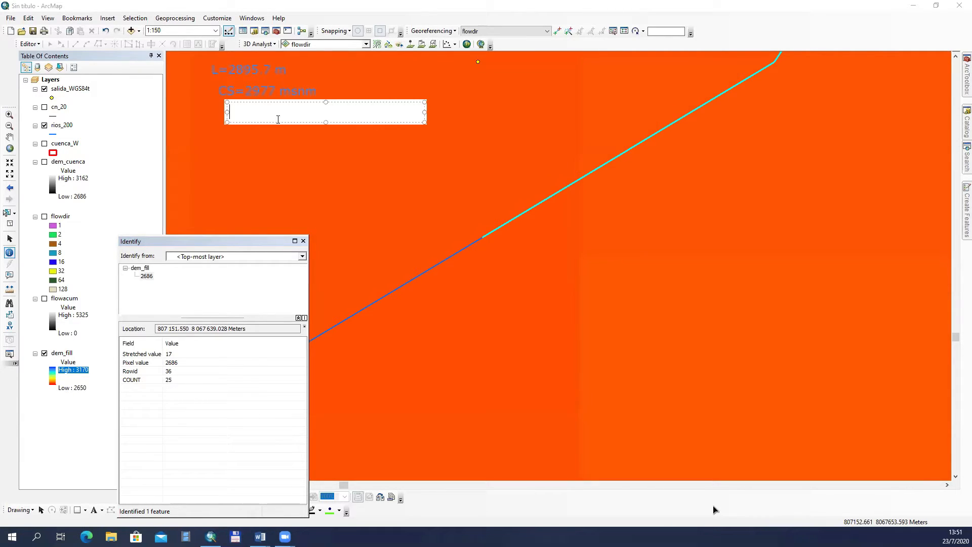
{"action": "type", "text": "CI=2686 msnm"}
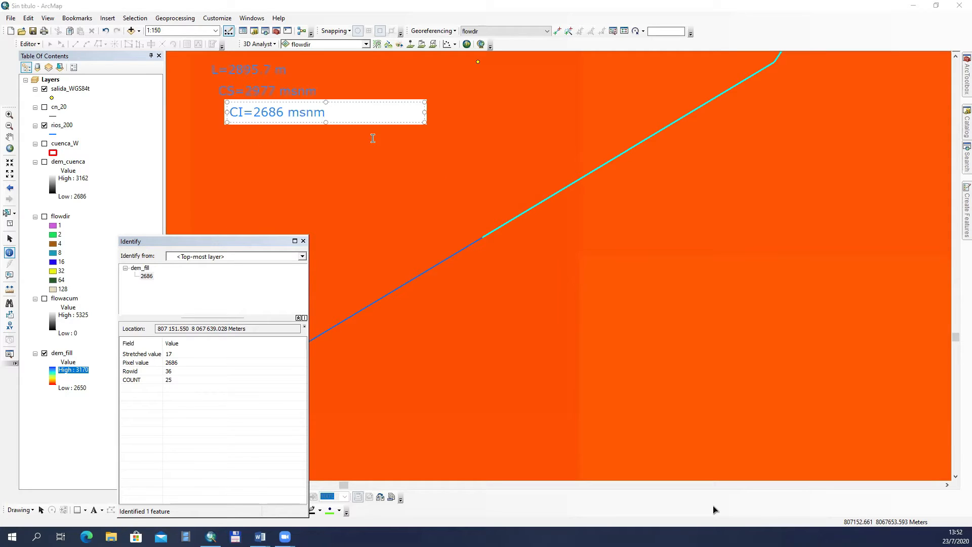
{"action": "left_click", "coordinate": [303, 241]}
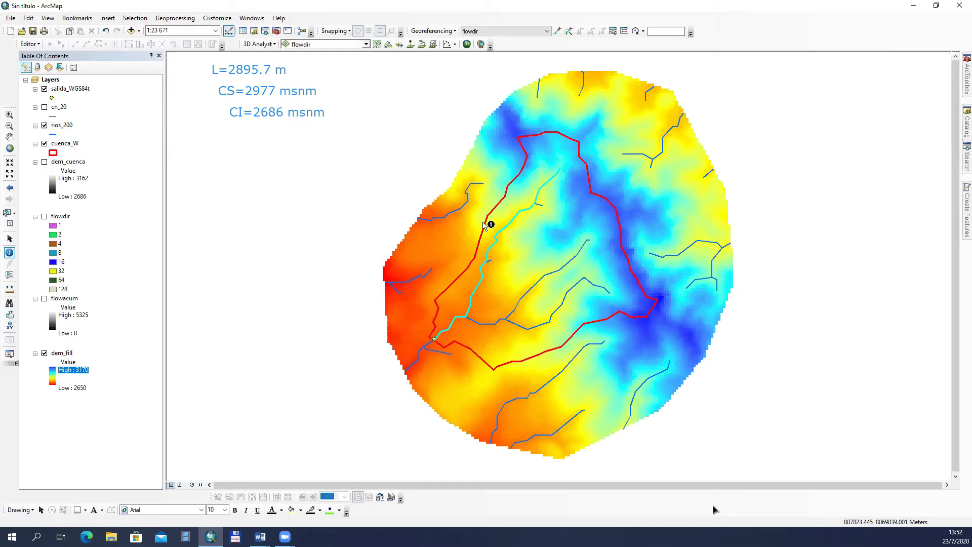
Step: Check the basin's superficie value in the cuenca_W attribute table and close the table
{"action": "right_click", "coordinate": [62, 143]}
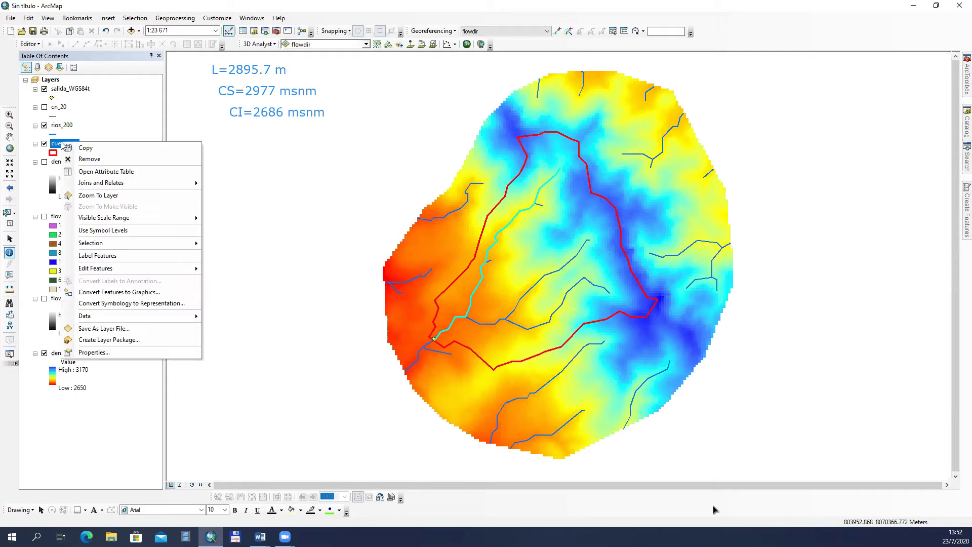
{"action": "left_click", "coordinate": [97, 172]}
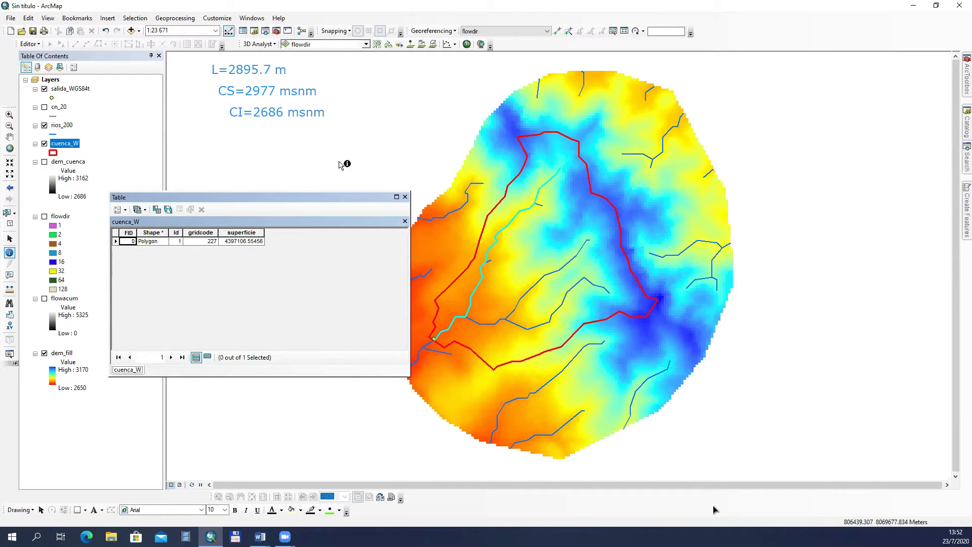
{"action": "left_click", "coordinate": [406, 197]}
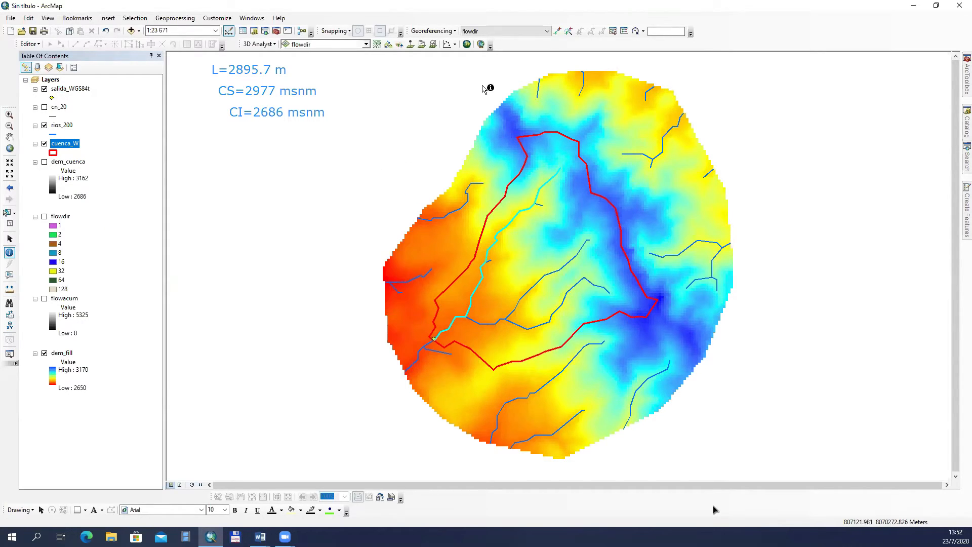
{"action": "left_click", "coordinate": [568, 32]}
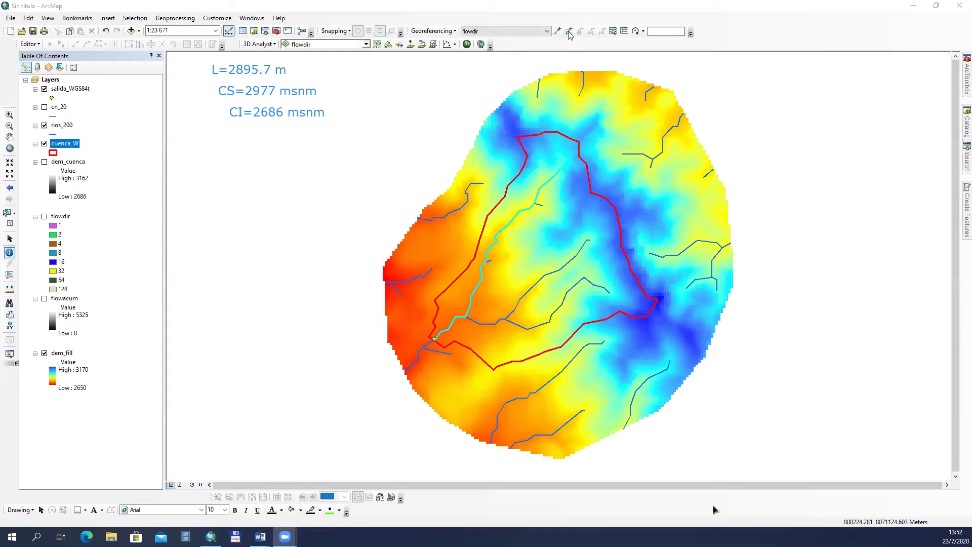
{"action": "left_click", "coordinate": [226, 138]}
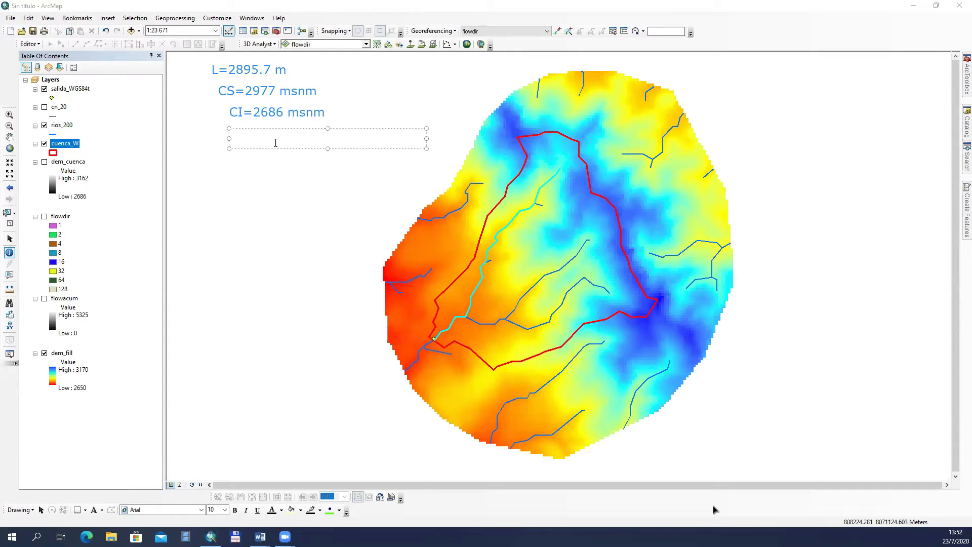
{"action": "type", "text": "a=4"}
Step: Reopen the cuenca_W attribute table to read off the basin's area
{"action": "left_click", "coordinate": [80, 149]}
{"action": "right_click", "coordinate": [74, 144]}
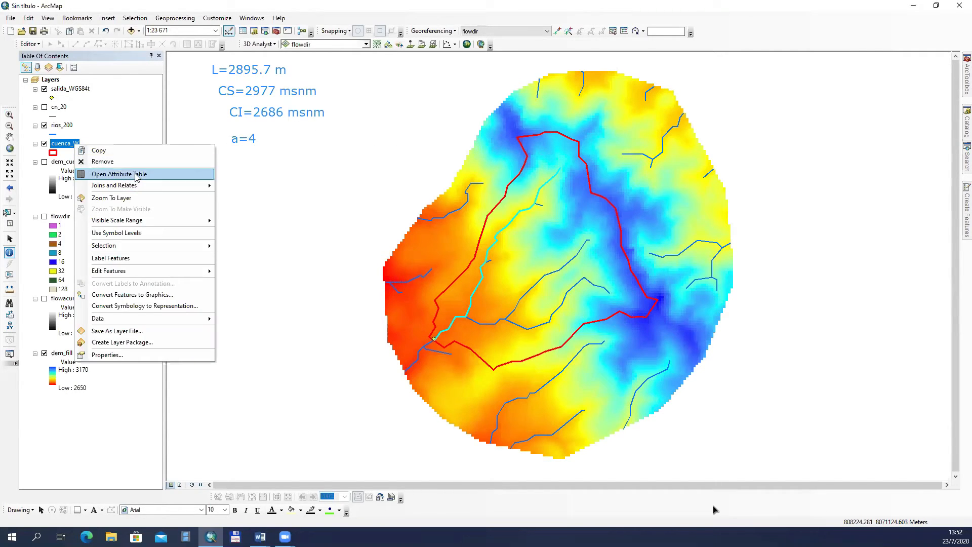
{"action": "left_click", "coordinate": [136, 177]}
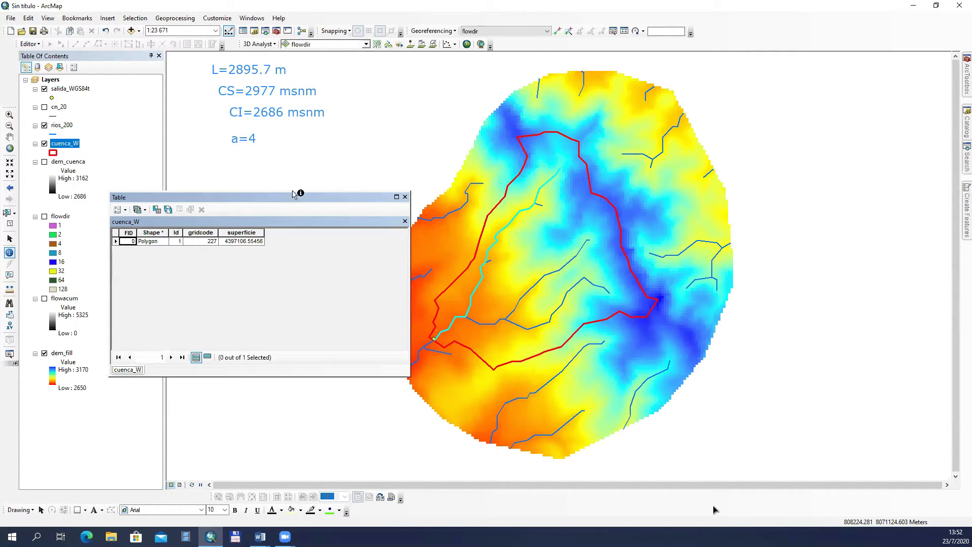
{"action": "left_click", "coordinate": [265, 138]}
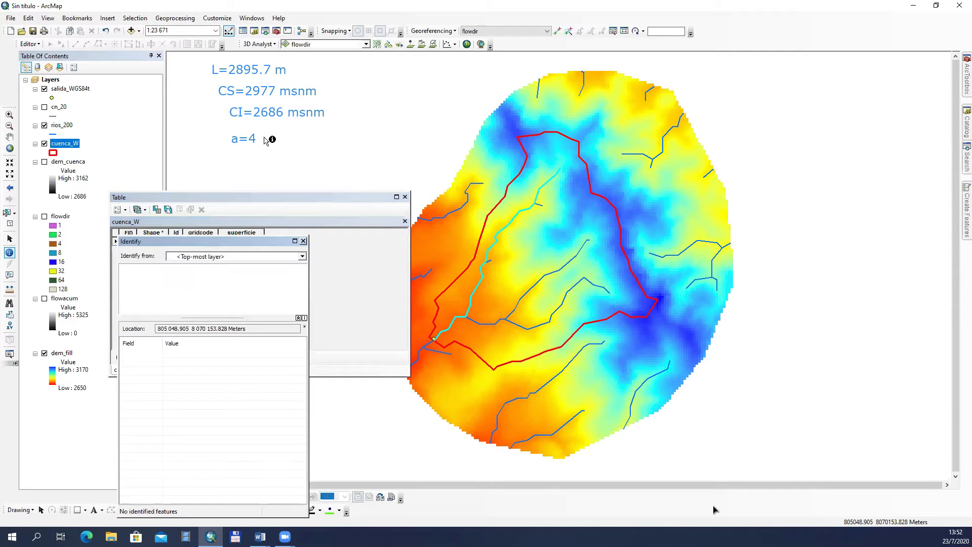
{"action": "left_click", "coordinate": [304, 241]}
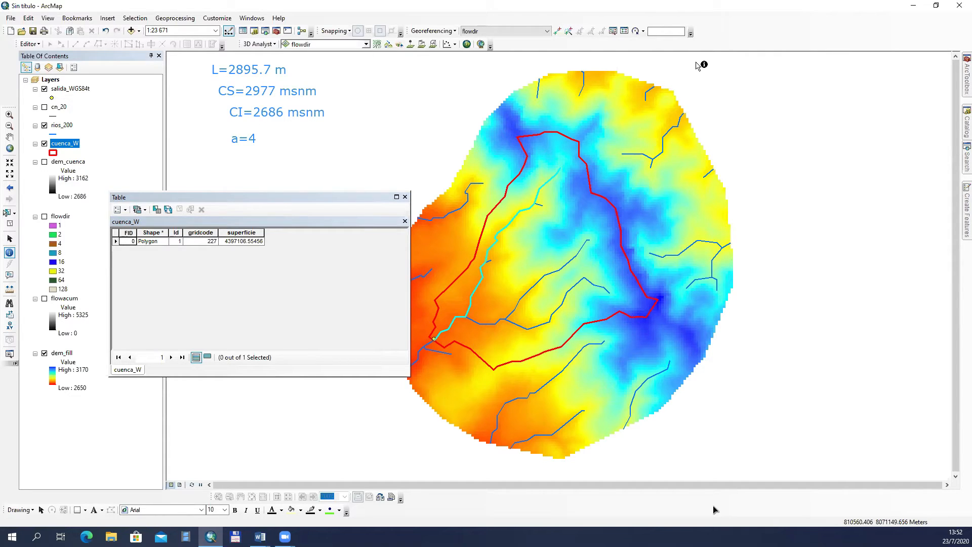
Step: Replace the partial "a=4" annotation with "4.397 Km2" for the basin area and close the cuenca_W table
{"action": "left_click", "coordinate": [241, 134]}
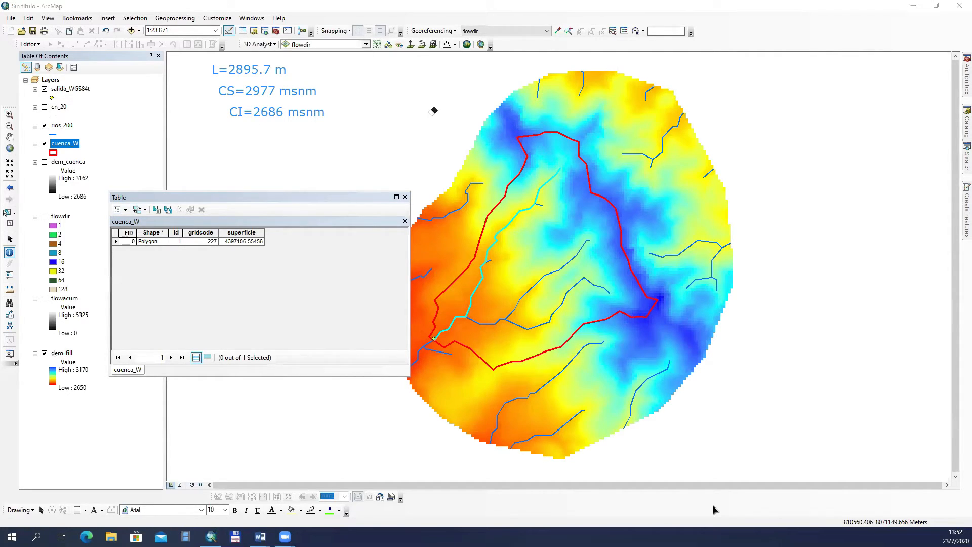
{"action": "left_click", "coordinate": [247, 139]}
{"action": "type", "text": "4.397"}
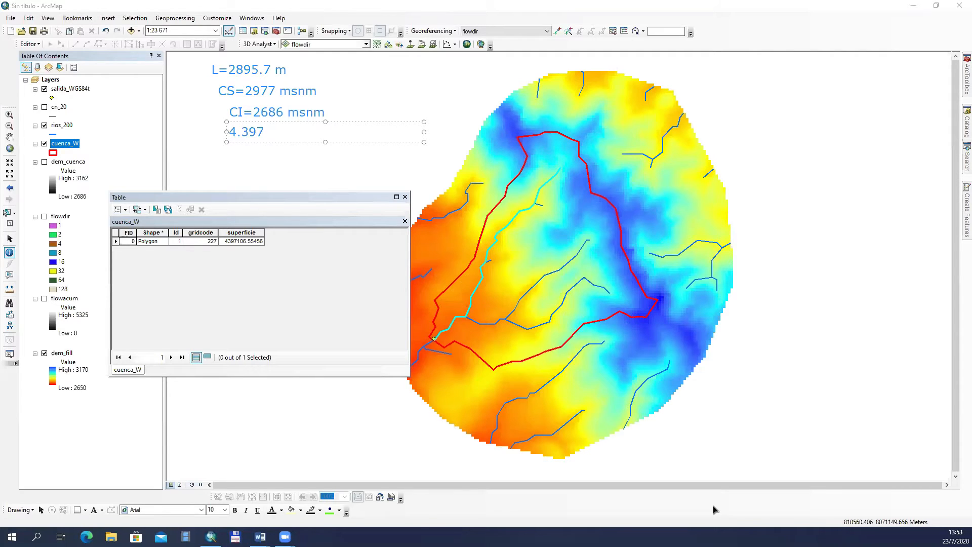
{"action": "type", "text": " Km2"}
{"action": "left_click", "coordinate": [506, 65]}
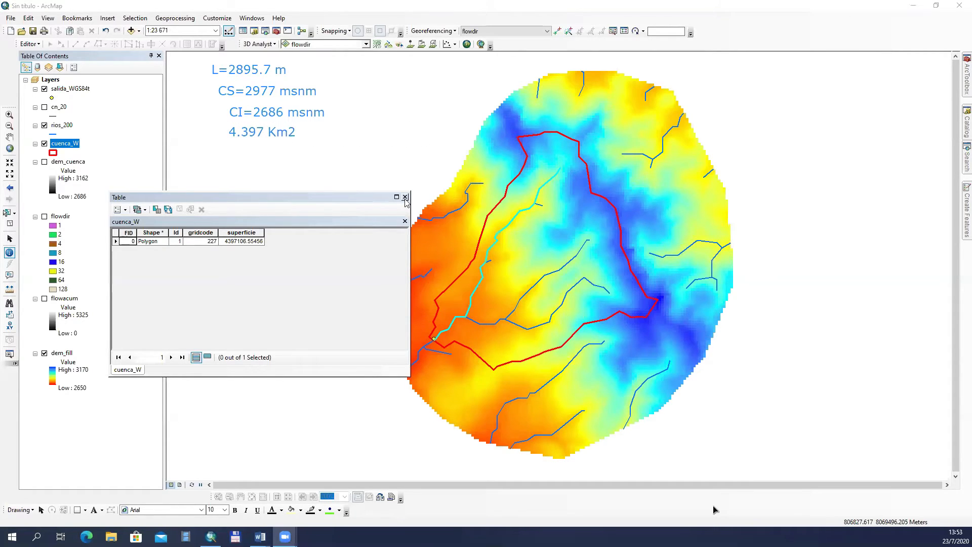
{"action": "left_click", "coordinate": [405, 198]}
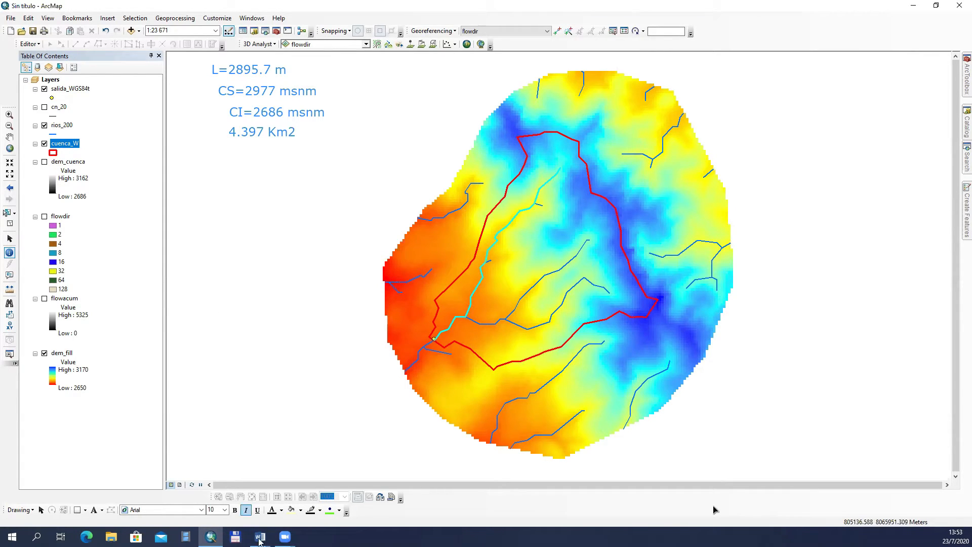
Step: Switch to the practice guide in Word, review the values requested in question 7, and return to ArcMap
{"action": "mouse_move", "coordinate": [260, 541]}
{"action": "left_click", "coordinate": [261, 537]}
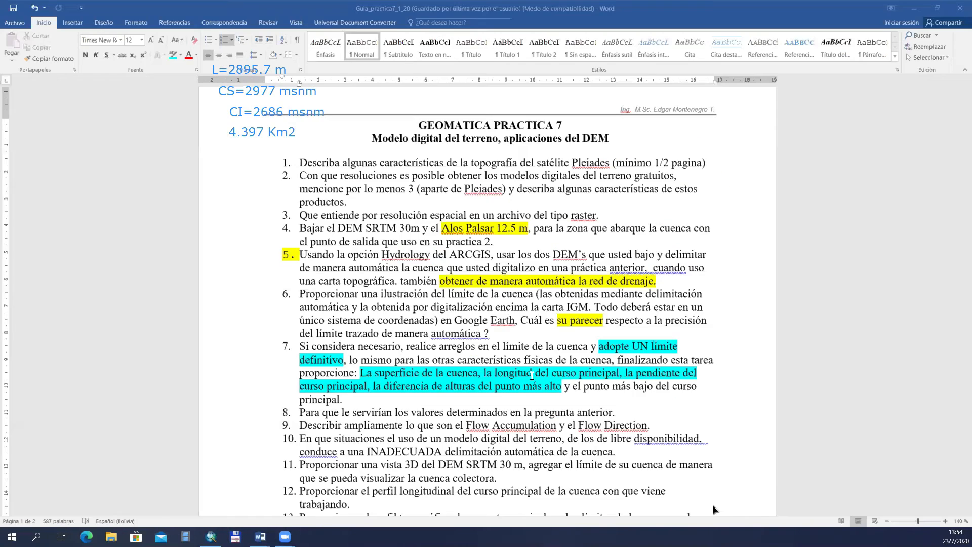
{"action": "left_click", "coordinate": [579, 375]}
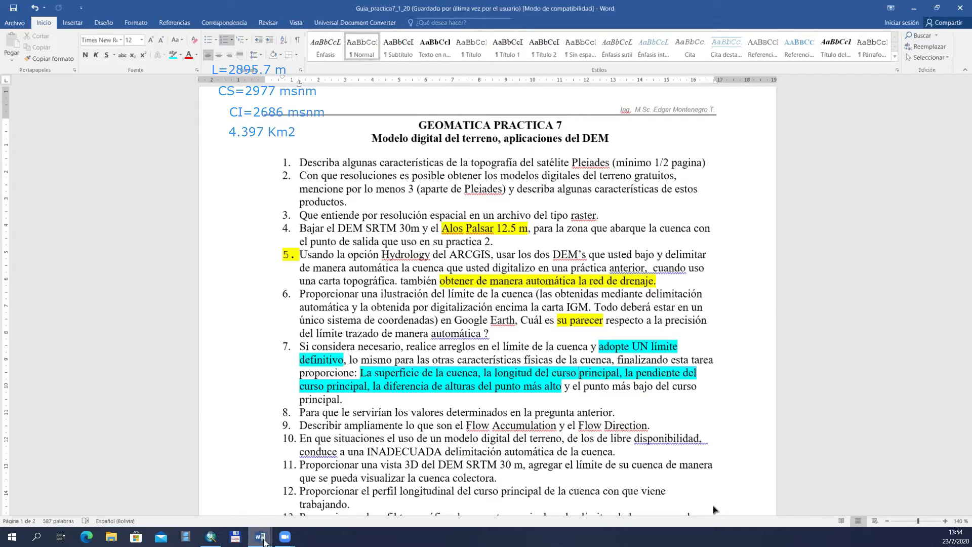
{"action": "left_click", "coordinate": [212, 535]}
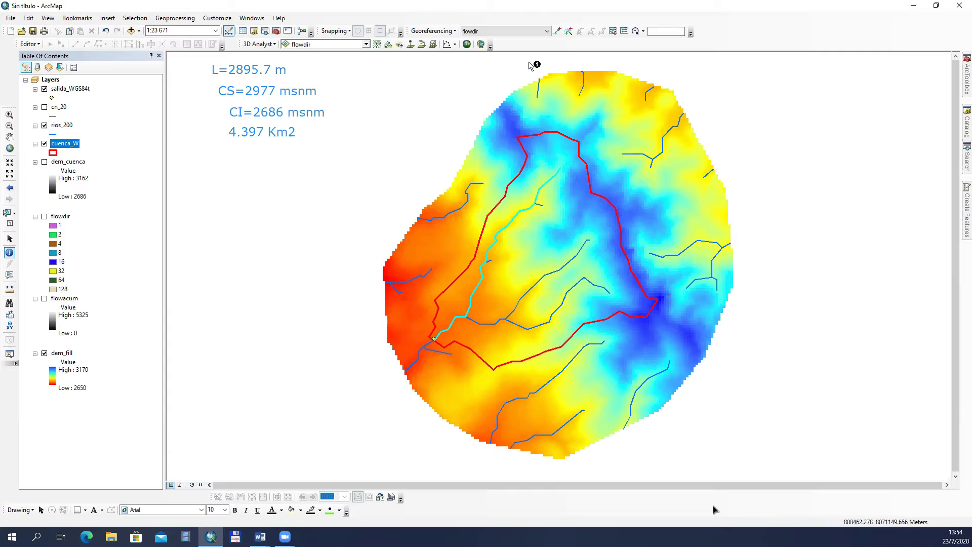
Step: Add the slope calculation "I=291/2895.7" as an annotation below the area note
{"action": "left_click", "coordinate": [247, 175]}
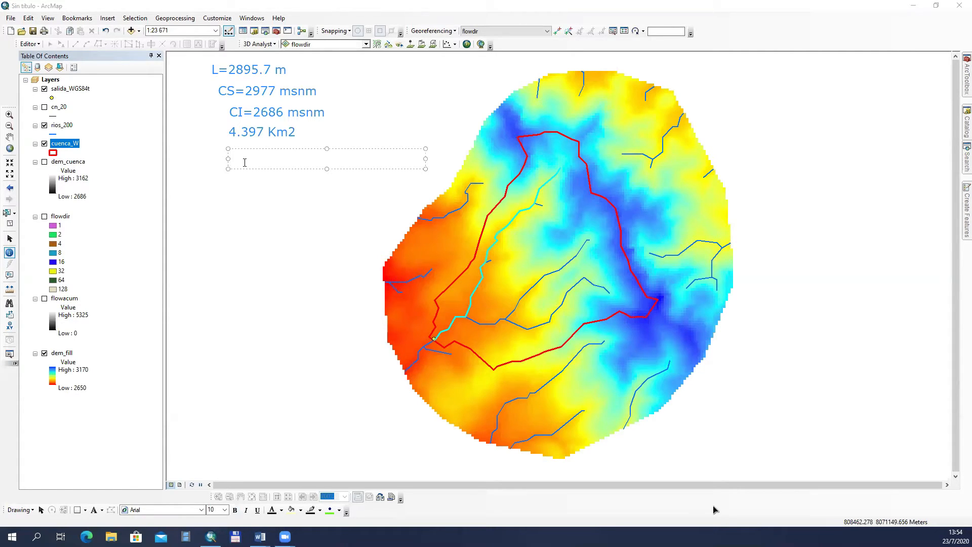
{"action": "type", "text": "I="}
{"action": "type", "text": "291/2895.7"}
Step: Add the slope result "I=0.1 m/m" on a second line of the slope annotation
{"action": "key", "text": "Return"}
{"action": "type", "text": "I="}
{"action": "type", "text": "0.1 m"}
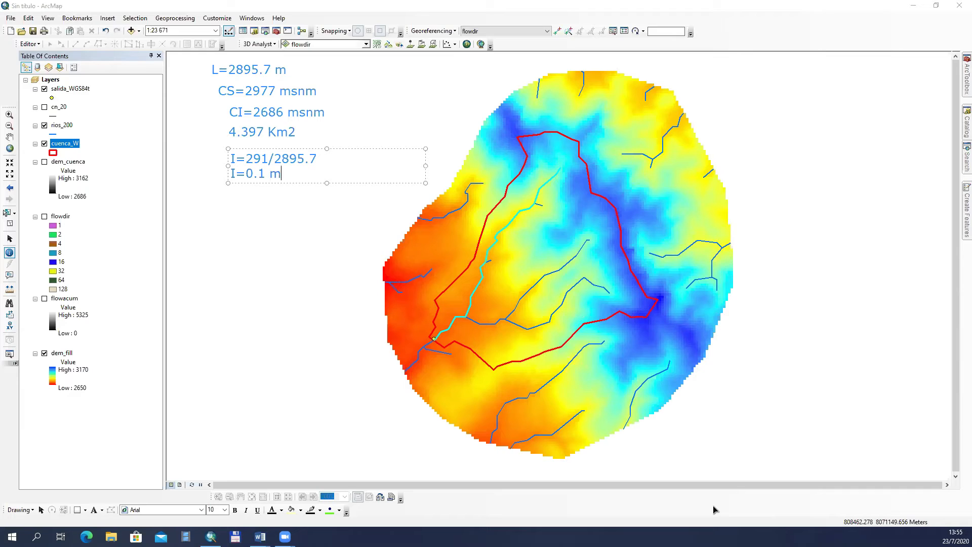
{"action": "type", "text": "/m"}
{"action": "left_click", "coordinate": [337, 455]}
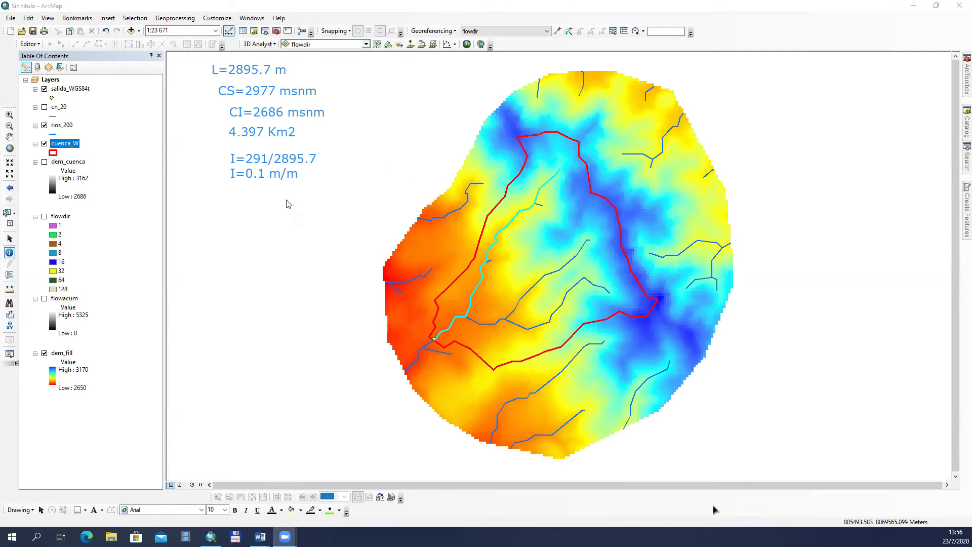
Step: Review the practice guide questions in Word and return to the ArcMap map
{"action": "mouse_move", "coordinate": [260, 536]}
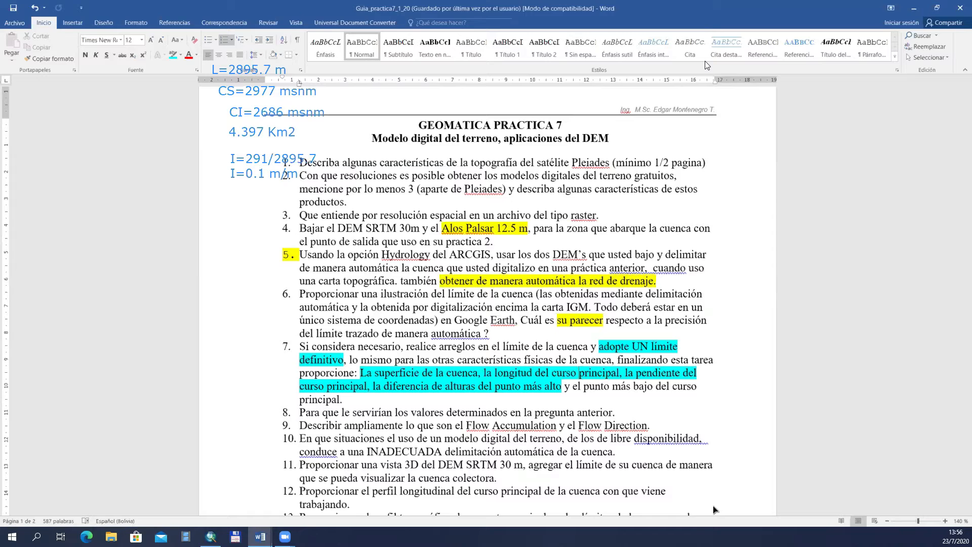
{"action": "left_click", "coordinate": [913, 10]}
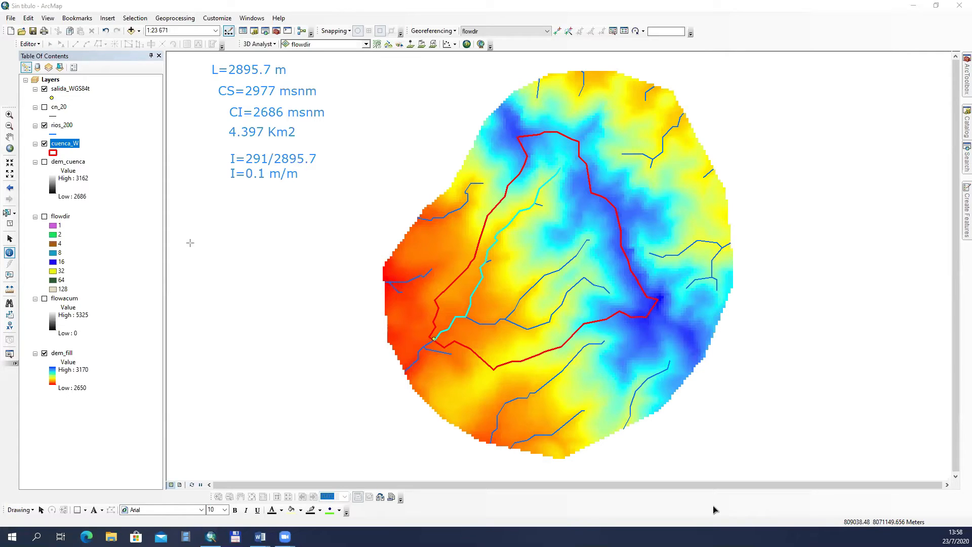
Step: Sketch a pair of black graph axes beside the basin and label them Q (m³/s) and t
{"action": "mouse_move", "coordinate": [190, 243]}
{"action": "left_mouse_down"}
{"action": "mouse_move", "coordinate": [173, 327]}
{"action": "mouse_move", "coordinate": [190, 390]}
{"action": "mouse_move", "coordinate": [367, 385]}
{"action": "left_mouse_up"}
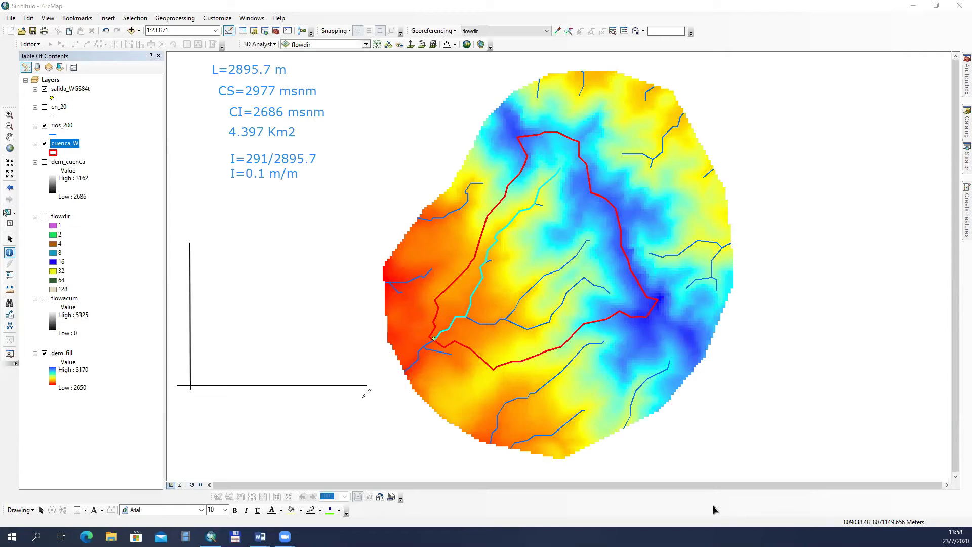
{"action": "mouse_move", "coordinate": [363, 397]}
{"action": "left_mouse_down"}
{"action": "mouse_move", "coordinate": [367, 410]}
{"action": "mouse_move", "coordinate": [359, 404]}
{"action": "left_mouse_up"}
{"action": "mouse_move", "coordinate": [195, 231]}
{"action": "left_mouse_down"}
{"action": "mouse_move", "coordinate": [201, 242]}
{"action": "mouse_move", "coordinate": [207, 226]}
{"action": "mouse_move", "coordinate": [199, 226]}
{"action": "mouse_move", "coordinate": [201, 248]}
{"action": "mouse_move", "coordinate": [215, 230]}
{"action": "mouse_move", "coordinate": [236, 228]}
{"action": "mouse_move", "coordinate": [232, 236]}
{"action": "mouse_move", "coordinate": [237, 219]}
{"action": "mouse_move", "coordinate": [236, 245]}
{"action": "mouse_move", "coordinate": [258, 226]}
{"action": "mouse_move", "coordinate": [257, 238]}
{"action": "left_mouse_up"}
{"action": "left_click", "coordinate": [247, 226]}
Step: Draw a black arc across the lower basin with blue flow lines toward the outlet, and sketch the hydrograph's initial rise
{"action": "mouse_move", "coordinate": [438, 264]}
{"action": "left_mouse_down"}
{"action": "mouse_move", "coordinate": [490, 302]}
{"action": "mouse_move", "coordinate": [512, 390]}
{"action": "left_mouse_up"}
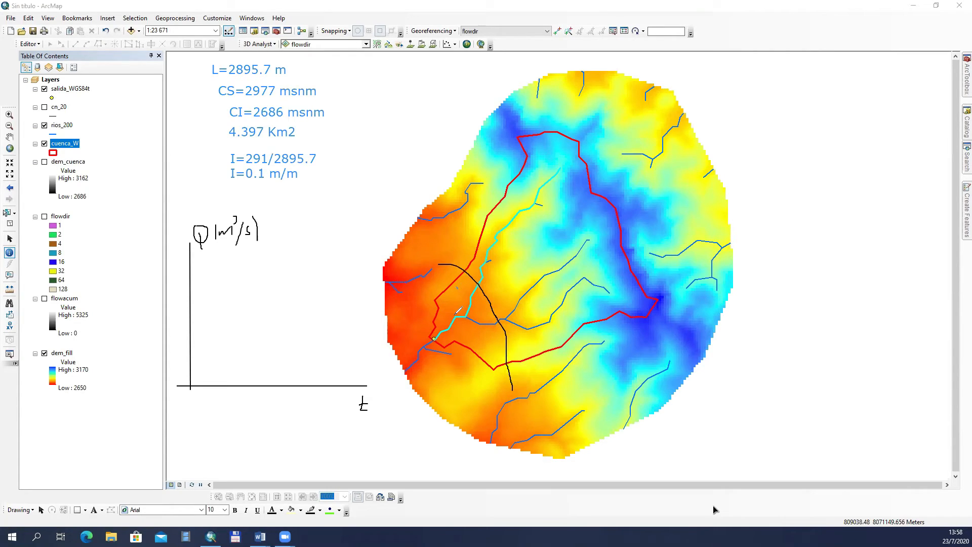
{"action": "left_click_drag", "start_coordinate": [459, 285], "coordinate": [434, 337]}
{"action": "left_click_drag", "start_coordinate": [484, 312], "coordinate": [444, 331]}
{"action": "mouse_move", "coordinate": [495, 348]}
{"action": "left_mouse_down"}
{"action": "mouse_move", "coordinate": [464, 323]}
{"action": "mouse_move", "coordinate": [492, 325]}
{"action": "left_mouse_up"}
{"action": "left_click_drag", "start_coordinate": [191, 383], "coordinate": [230, 365]}
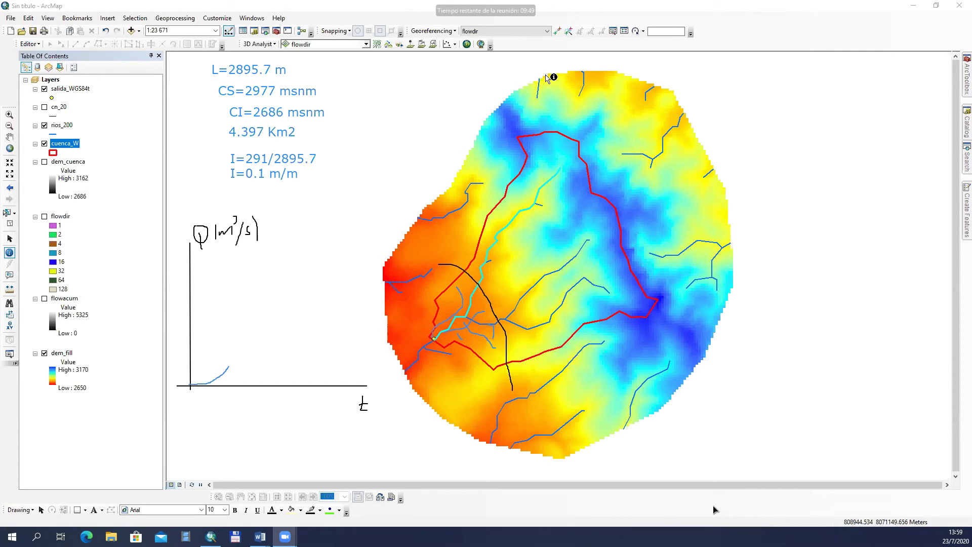
Step: Draw a second black arc across the middle basin and extend the hydrograph curve upward to a horizontal plateau
{"action": "mouse_move", "coordinate": [457, 208]}
{"action": "left_mouse_down"}
{"action": "mouse_move", "coordinate": [539, 248]}
{"action": "mouse_move", "coordinate": [601, 353]}
{"action": "left_mouse_up"}
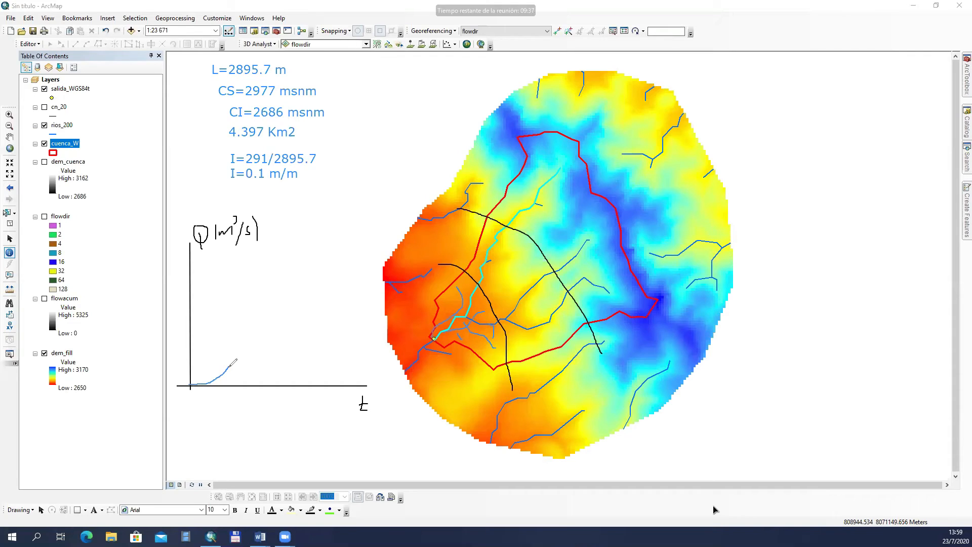
{"action": "left_click_drag", "start_coordinate": [227, 367], "coordinate": [242, 358]}
{"action": "mouse_move", "coordinate": [239, 363]}
{"action": "left_mouse_down"}
{"action": "mouse_move", "coordinate": [228, 366]}
{"action": "mouse_move", "coordinate": [263, 319]}
{"action": "left_mouse_up"}
{"action": "left_click_drag", "start_coordinate": [263, 319], "coordinate": [278, 305]}
{"action": "left_click_drag", "start_coordinate": [279, 304], "coordinate": [309, 288]}
{"action": "left_click_drag", "start_coordinate": [307, 287], "coordinate": [365, 287]}
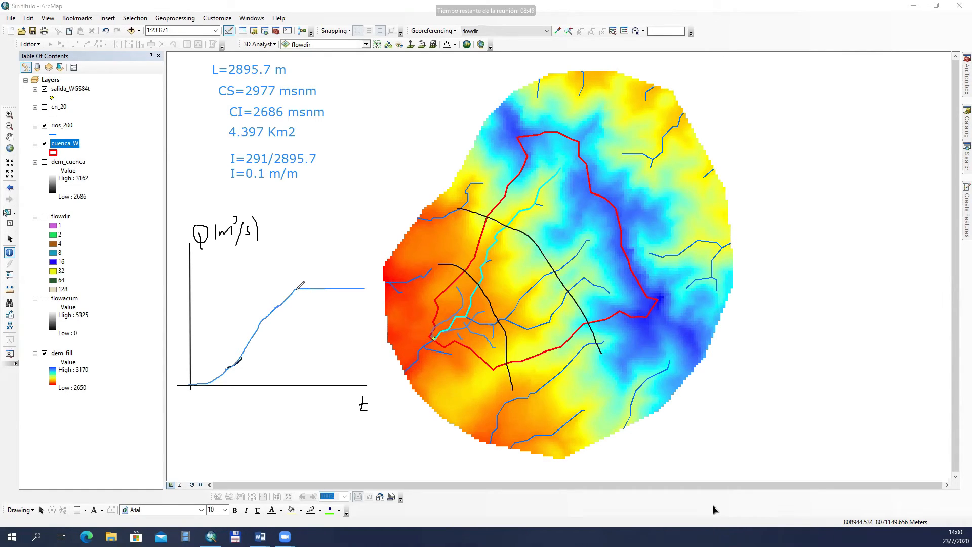
Step: Mark the hydrograph in red with a vertical line labelled Qd at the plateau's start and a horizontal span labelled tc
{"action": "left_click_drag", "start_coordinate": [297, 289], "coordinate": [295, 385]}
{"action": "mouse_move", "coordinate": [311, 329]}
{"action": "left_mouse_down"}
{"action": "mouse_move", "coordinate": [321, 329]}
{"action": "mouse_move", "coordinate": [319, 344]}
{"action": "mouse_move", "coordinate": [331, 336]}
{"action": "mouse_move", "coordinate": [331, 349]}
{"action": "left_mouse_up"}
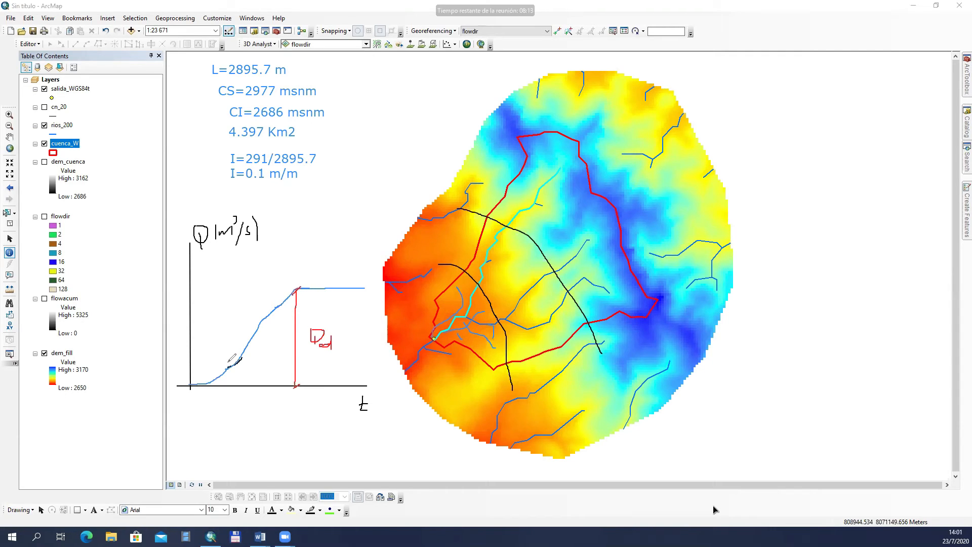
{"action": "left_click_drag", "start_coordinate": [187, 353], "coordinate": [293, 359]}
{"action": "left_click_drag", "start_coordinate": [197, 347], "coordinate": [188, 354]}
{"action": "mouse_move", "coordinate": [237, 316]}
{"action": "left_mouse_down"}
{"action": "mouse_move", "coordinate": [240, 335]}
{"action": "mouse_move", "coordinate": [238, 327]}
{"action": "left_mouse_up"}
{"action": "left_click_drag", "start_coordinate": [243, 338], "coordinate": [245, 337]}
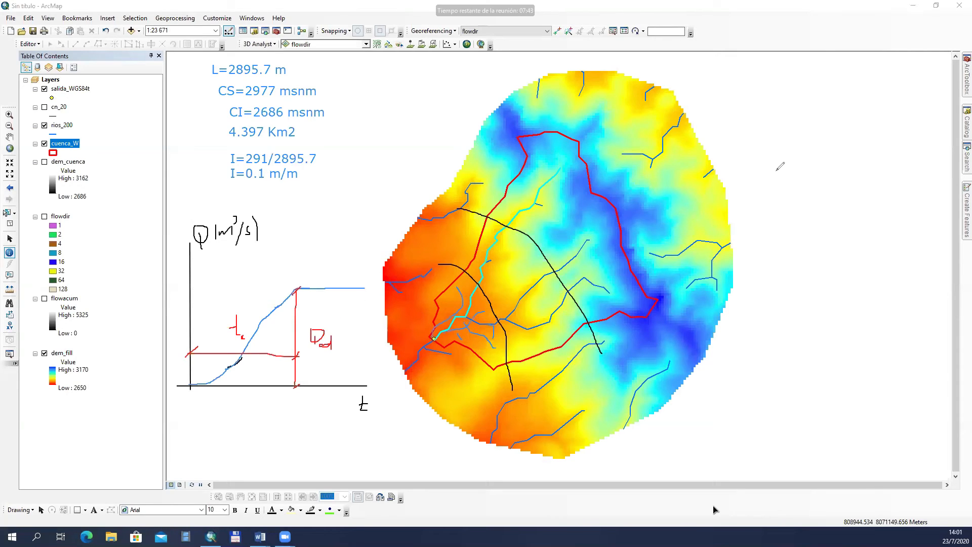
Step: Write the start of the function tc = f( in red beside the basin and draw a large closed red outline around the basin
{"action": "mouse_move", "coordinate": [760, 132]}
{"action": "left_mouse_down"}
{"action": "mouse_move", "coordinate": [760, 162]}
{"action": "mouse_move", "coordinate": [763, 151]}
{"action": "mouse_move", "coordinate": [777, 179]}
{"action": "mouse_move", "coordinate": [779, 149]}
{"action": "left_mouse_up"}
{"action": "mouse_move", "coordinate": [804, 130]}
{"action": "left_mouse_down"}
{"action": "mouse_move", "coordinate": [801, 161]}
{"action": "mouse_move", "coordinate": [792, 163]}
{"action": "mouse_move", "coordinate": [810, 131]}
{"action": "left_mouse_up"}
{"action": "mouse_move", "coordinate": [434, 337]}
{"action": "left_mouse_down"}
{"action": "mouse_move", "coordinate": [560, 74]}
{"action": "mouse_move", "coordinate": [734, 65]}
{"action": "mouse_move", "coordinate": [911, 129]}
{"action": "mouse_move", "coordinate": [898, 218]}
{"action": "left_mouse_up"}
{"action": "mouse_move", "coordinate": [802, 341]}
{"action": "left_mouse_down"}
{"action": "mouse_move", "coordinate": [592, 382]}
{"action": "mouse_move", "coordinate": [512, 380]}
{"action": "mouse_move", "coordinate": [448, 350]}
{"action": "left_mouse_up"}
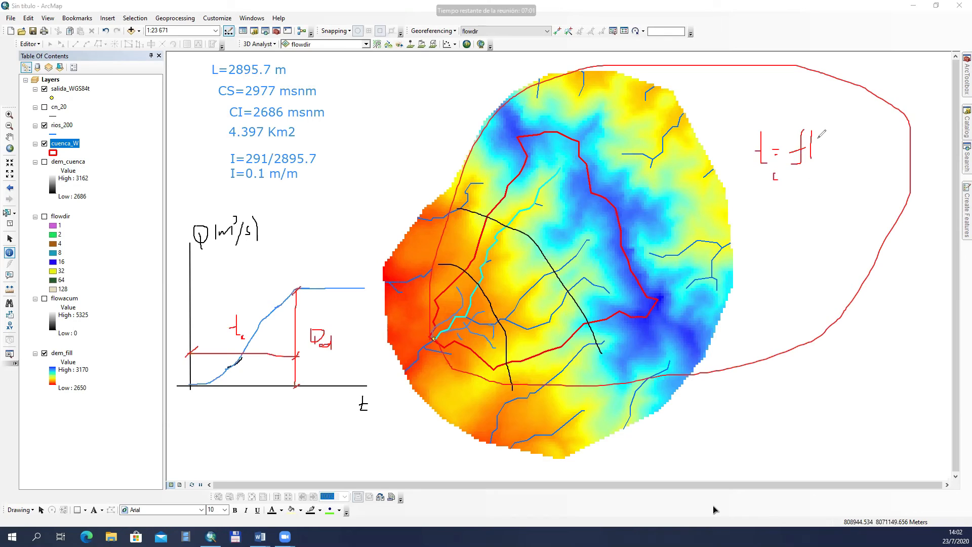
Step: Complete the red tc function with the arguments (A, L, DH, I) and circle the block of basin values in red
{"action": "left_click_drag", "start_coordinate": [817, 138], "coordinate": [829, 155]}
{"action": "mouse_move", "coordinate": [838, 135]}
{"action": "left_mouse_down"}
{"action": "mouse_move", "coordinate": [838, 150]}
{"action": "mouse_move", "coordinate": [853, 149]}
{"action": "left_mouse_up"}
{"action": "left_click_drag", "start_coordinate": [859, 149], "coordinate": [888, 139]}
{"action": "left_click_drag", "start_coordinate": [889, 144], "coordinate": [889, 152]}
{"action": "left_click_drag", "start_coordinate": [899, 134], "coordinate": [905, 158]}
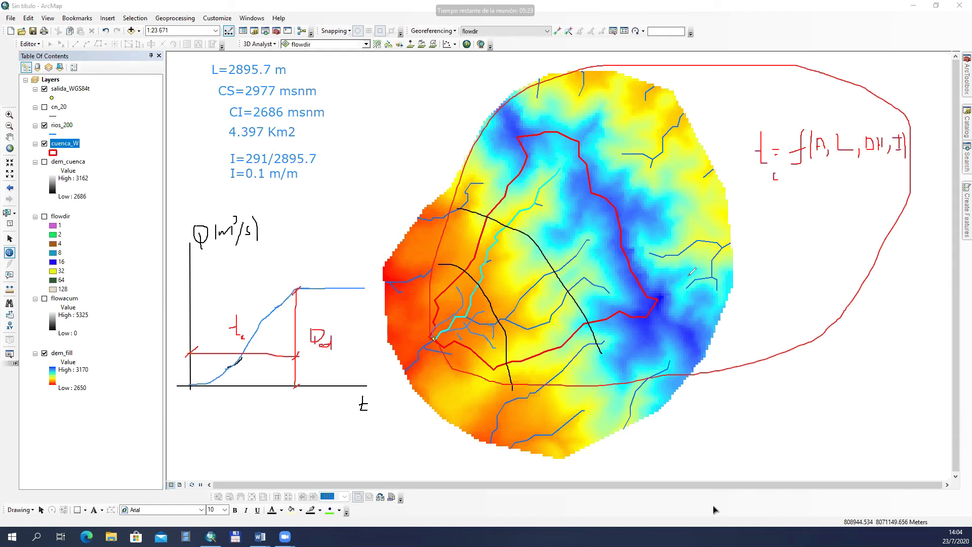
{"action": "mouse_move", "coordinate": [349, 183]}
{"action": "left_mouse_down"}
{"action": "mouse_move", "coordinate": [357, 160]}
{"action": "mouse_move", "coordinate": [325, 51]}
{"action": "mouse_move", "coordinate": [227, 40]}
{"action": "mouse_move", "coordinate": [339, 187]}
{"action": "left_mouse_up"}
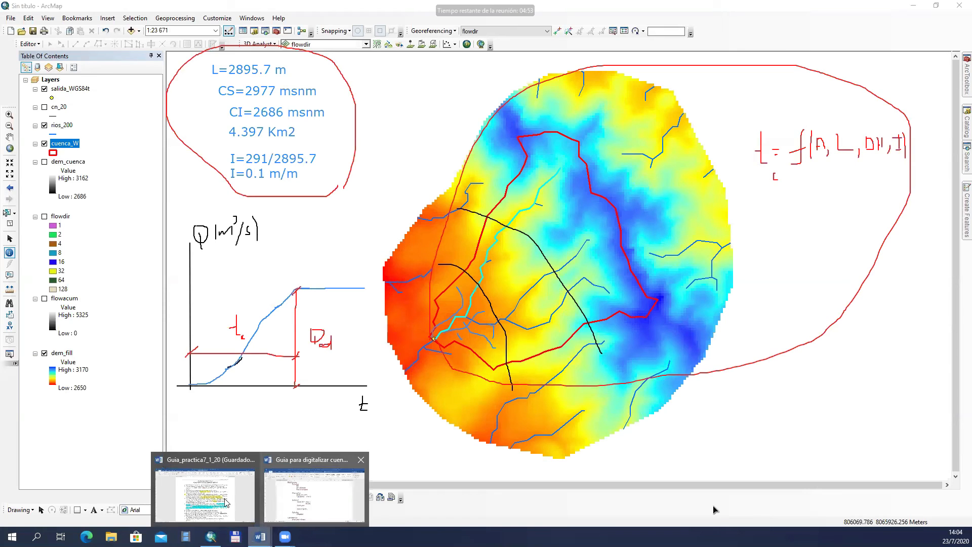
Step: Switch to the Guia_practica7_1_20 document in Word, clear the drawn annotations and read practice questions 7 to 9
{"action": "key", "text": "alt+Tab"}
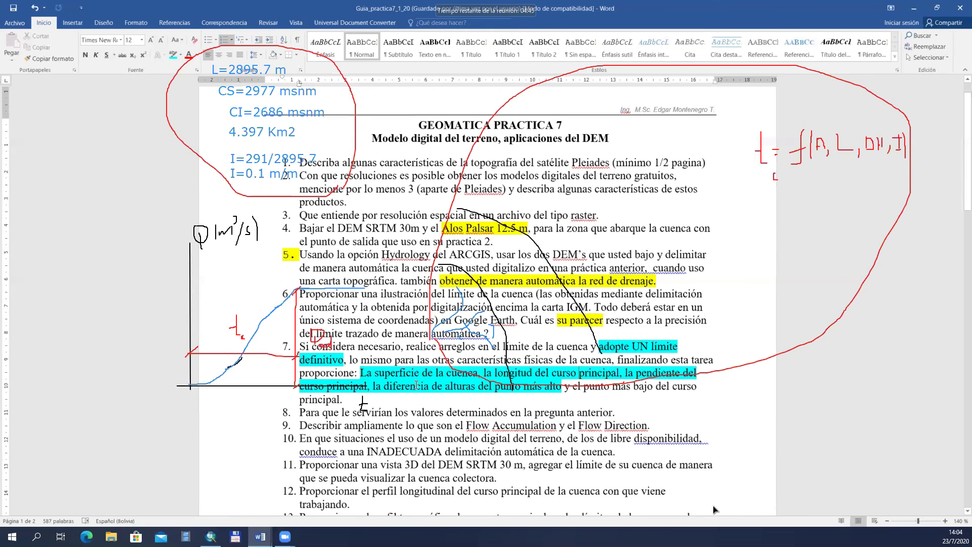
{"action": "left_click", "coordinate": [400, 391]}
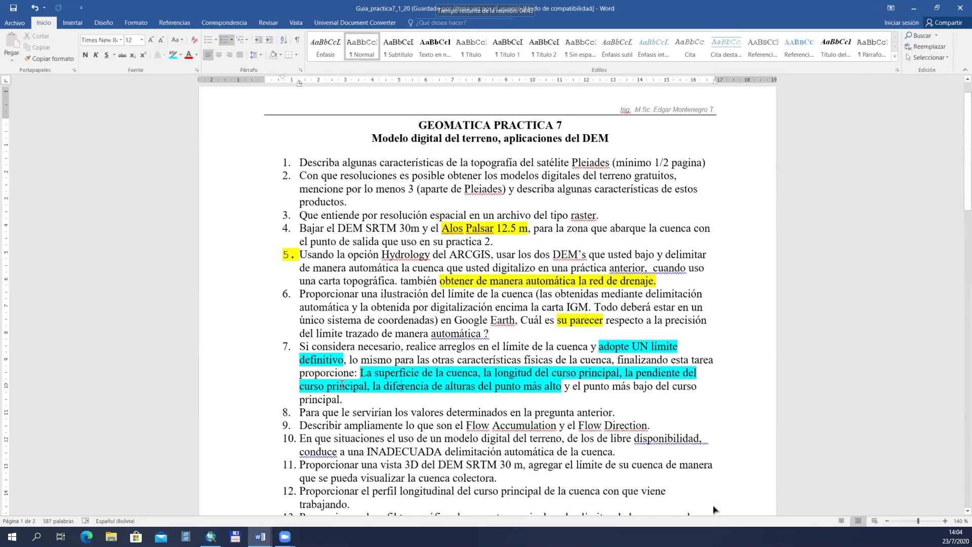
{"action": "scroll", "coordinate": [456, 385], "scroll_direction": "down", "scroll_amount": 1}
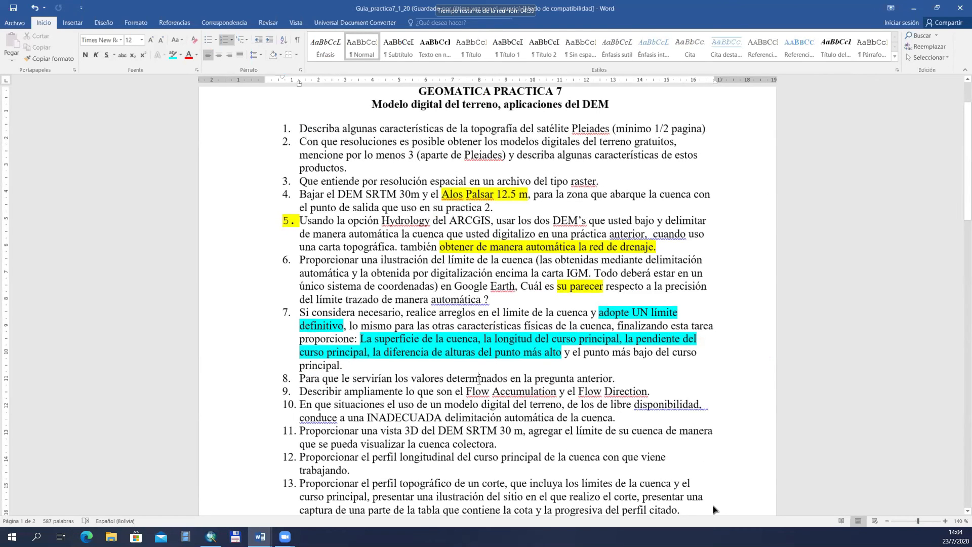
{"action": "scroll", "coordinate": [479, 378], "scroll_direction": "down", "scroll_amount": 1}
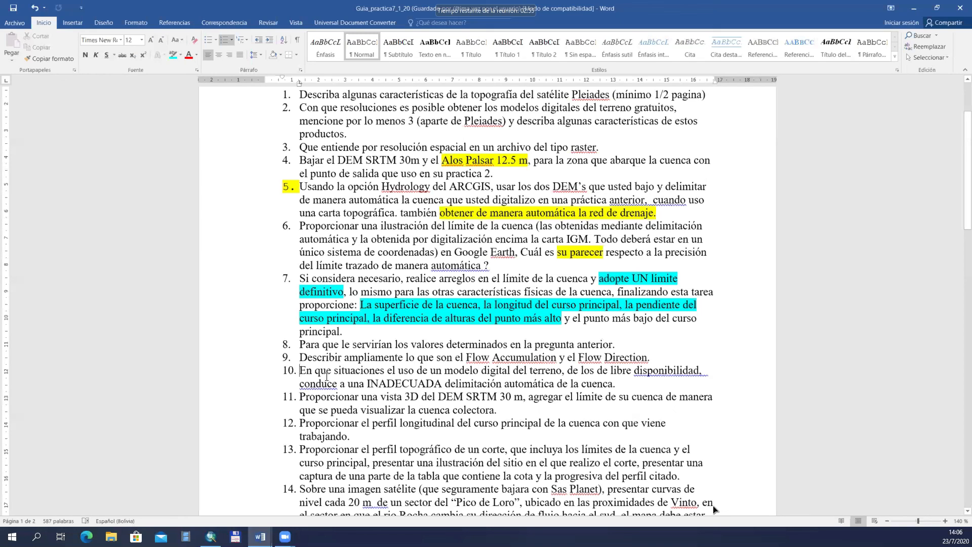
Step: Select the text of question 10 to point it out, and review the practice questions from 11 to 16 and question 6
{"action": "left_click_drag", "start_coordinate": [301, 373], "coordinate": [589, 387]}
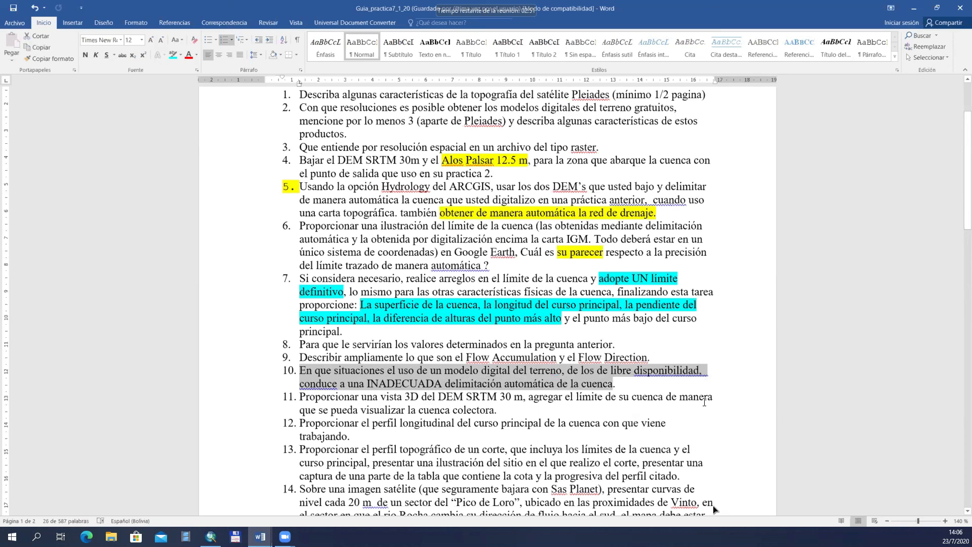
{"action": "left_click", "coordinate": [539, 397]}
{"action": "scroll", "coordinate": [497, 368], "scroll_direction": "down", "scroll_amount": 2}
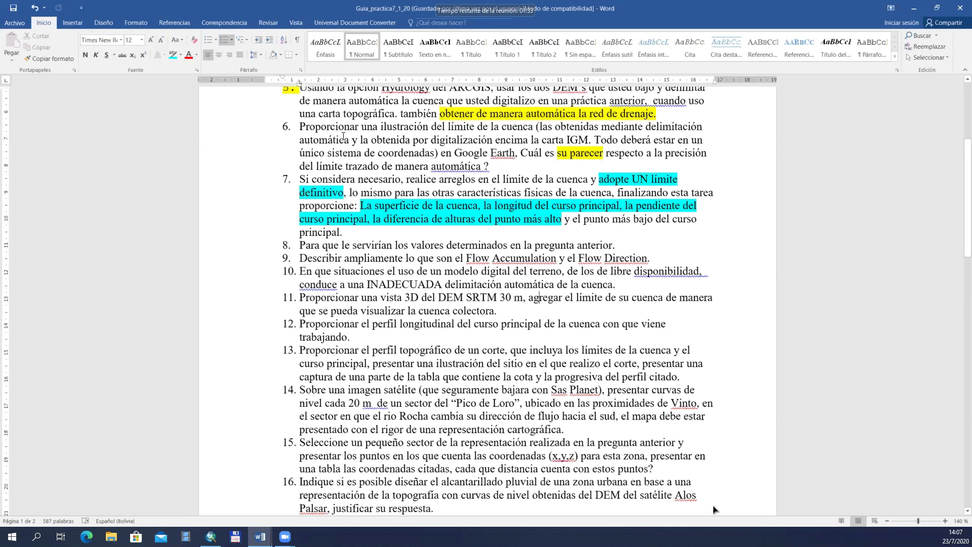
{"action": "left_click", "coordinate": [315, 127]}
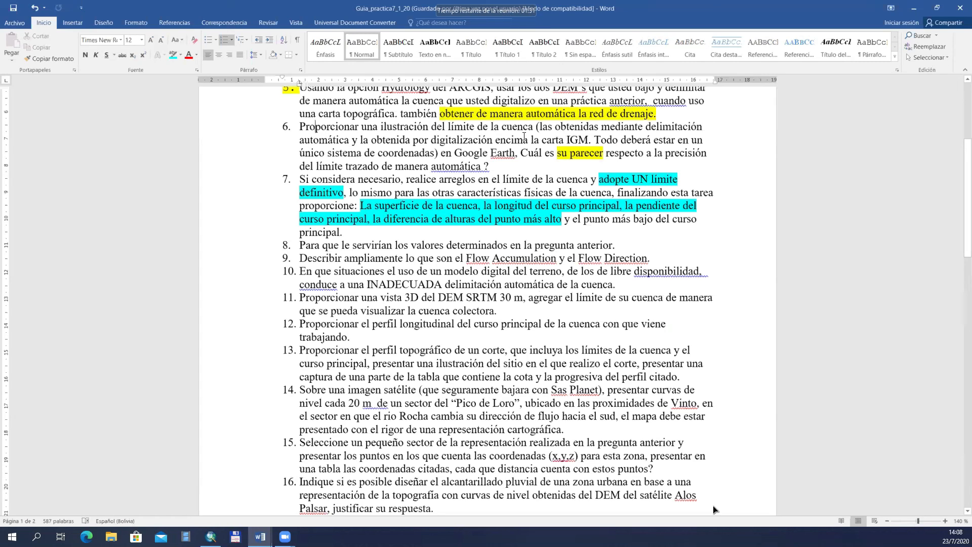